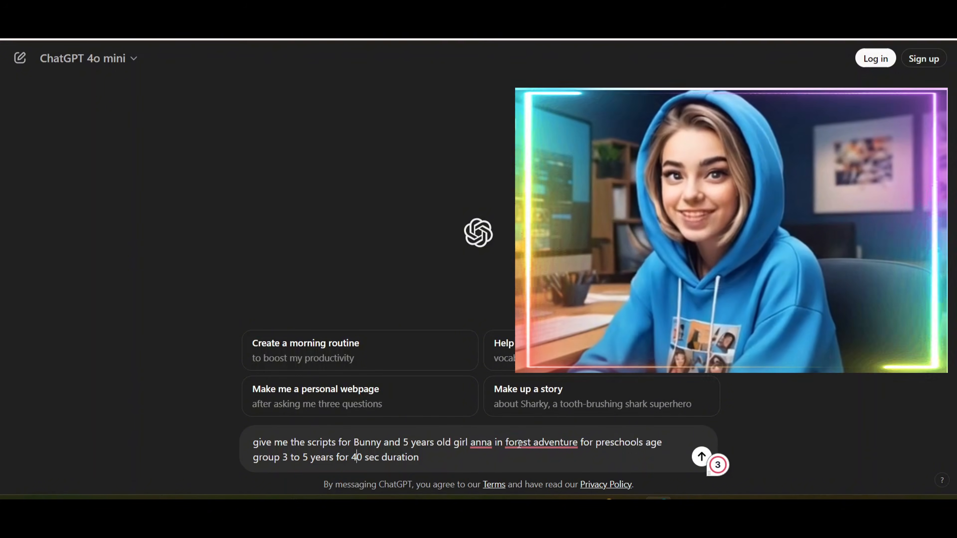
Correct "forest adventure" to "Forest Adventure" in the 40-second Bunny and Anna prompt, submit it and look over the generated script.
right_click(541, 444)
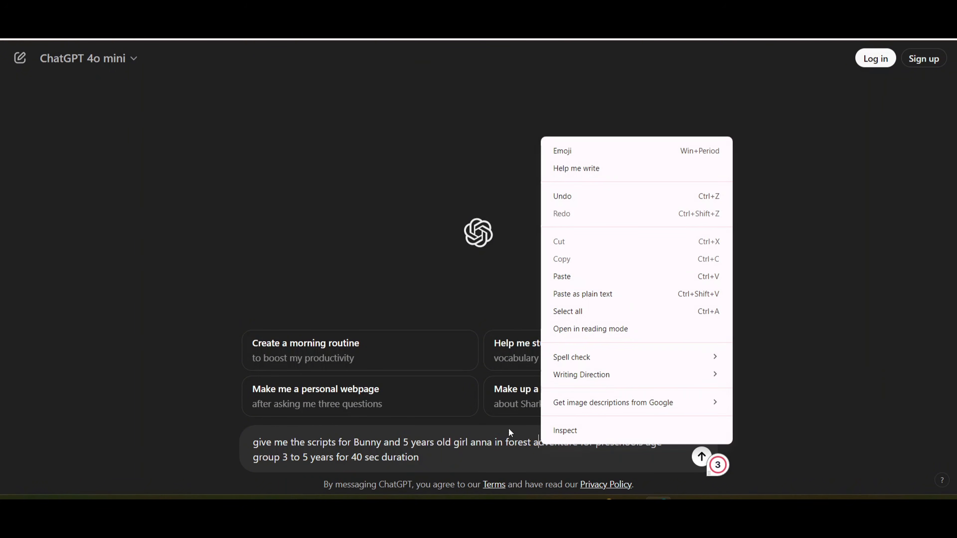
drag(512, 450, 419, 458)
mouse_move(522, 443)
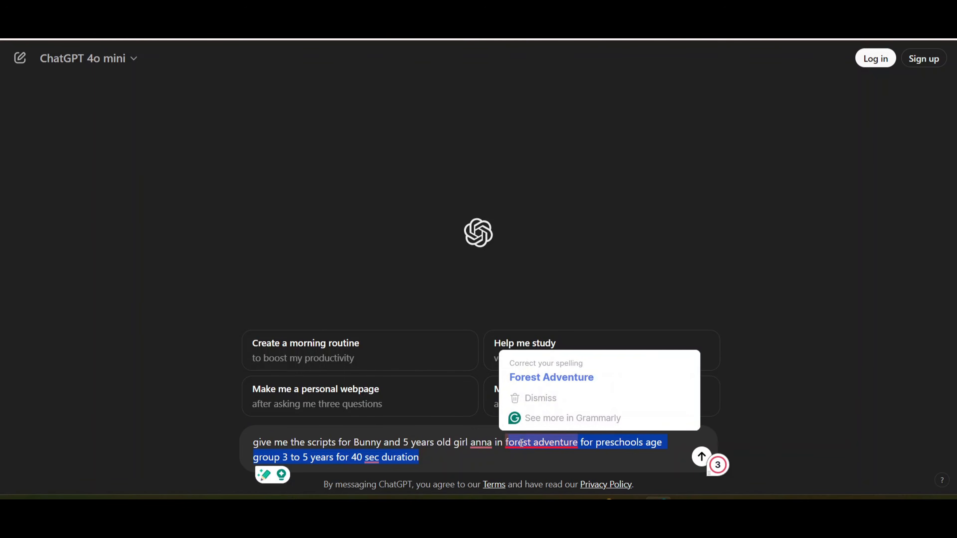
click(549, 381)
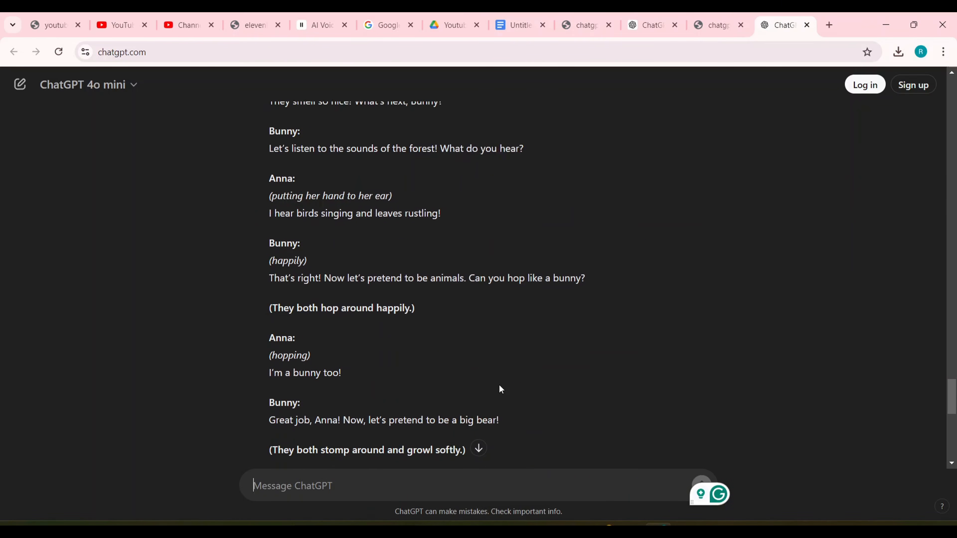
scroll(501, 388, up, 6)
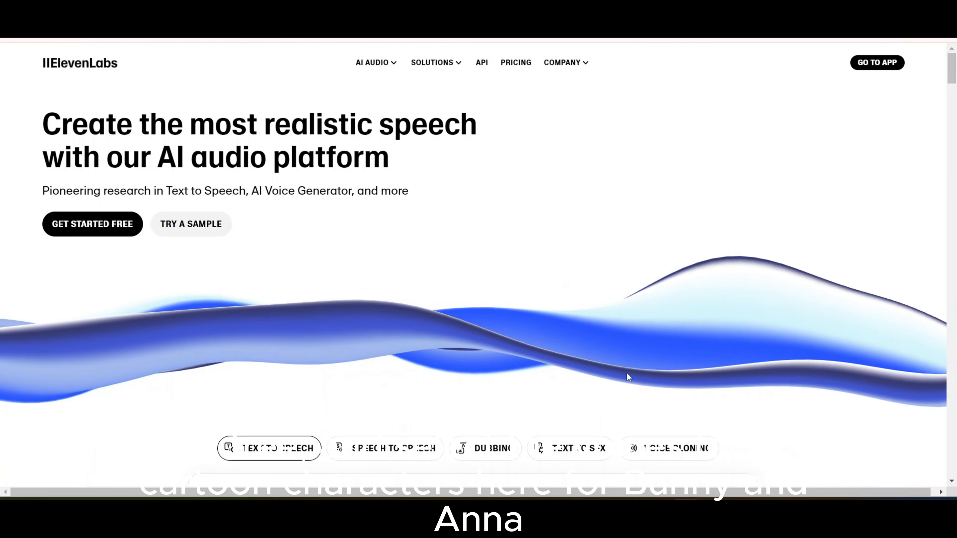
Switch to ElevenLabs, look over the home page, open the free speech generator and choose the Mimi (Legacy) voice.
scroll(627, 374, down, 2)
scroll(627, 374, down, 5)
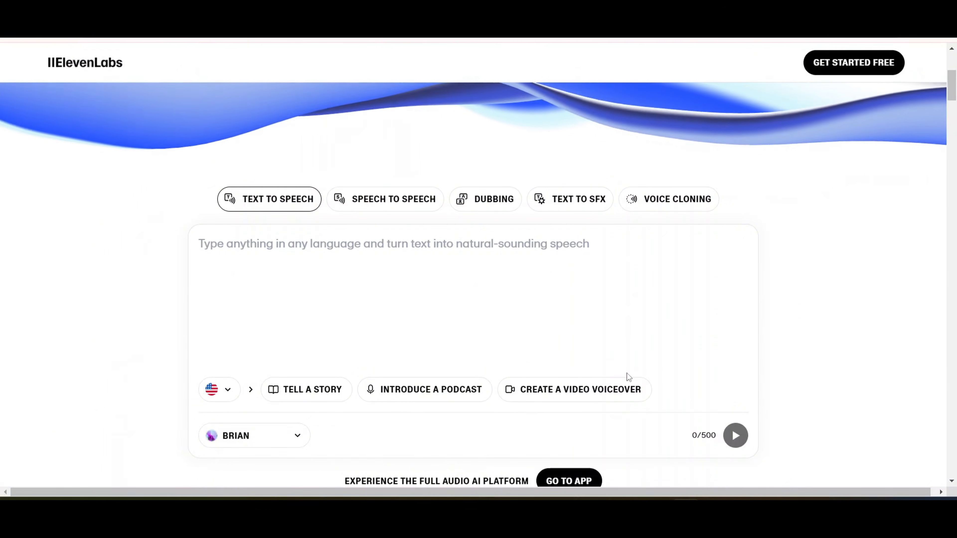
scroll(627, 374, down, 3)
scroll(626, 374, up, 7)
scroll(628, 373, up, 4)
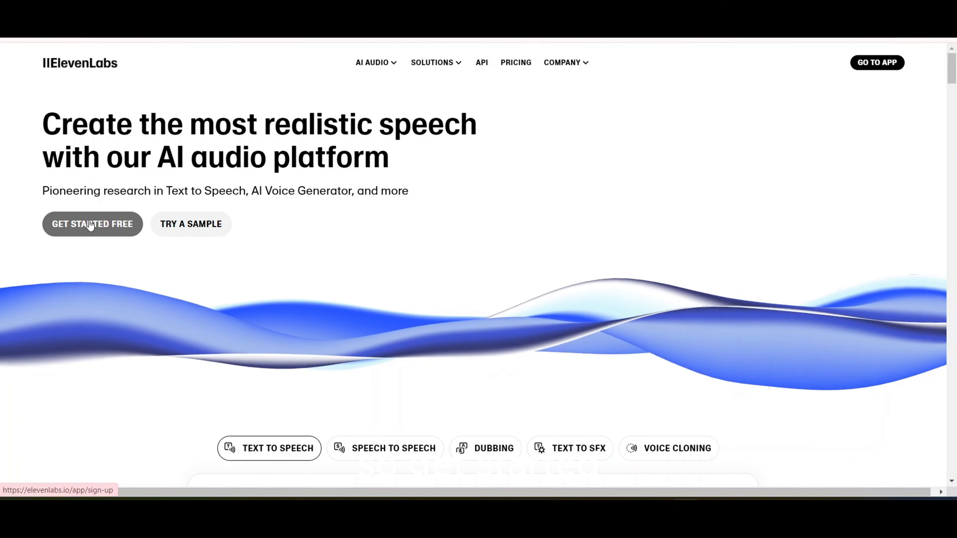
click(90, 225)
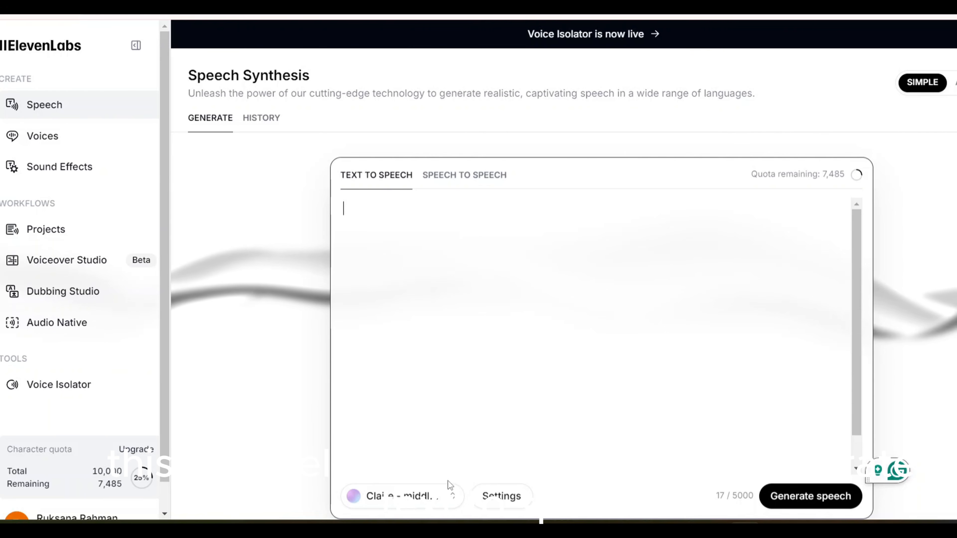
click(455, 499)
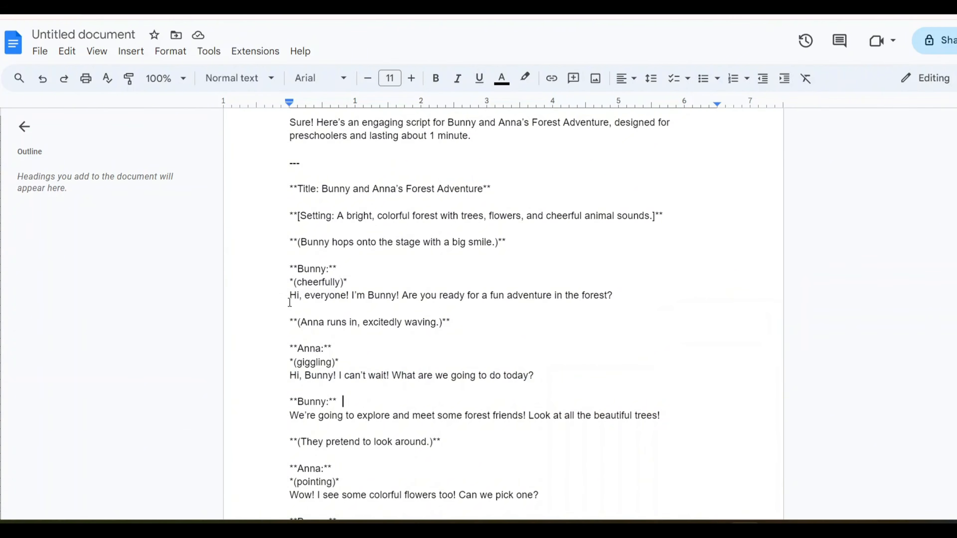
Copy Bunny's opening line, "Hi, everyone! I'm Bunny!...", from the Google Docs script into ElevenLabs and generate its speech.
drag(290, 296, 628, 299)
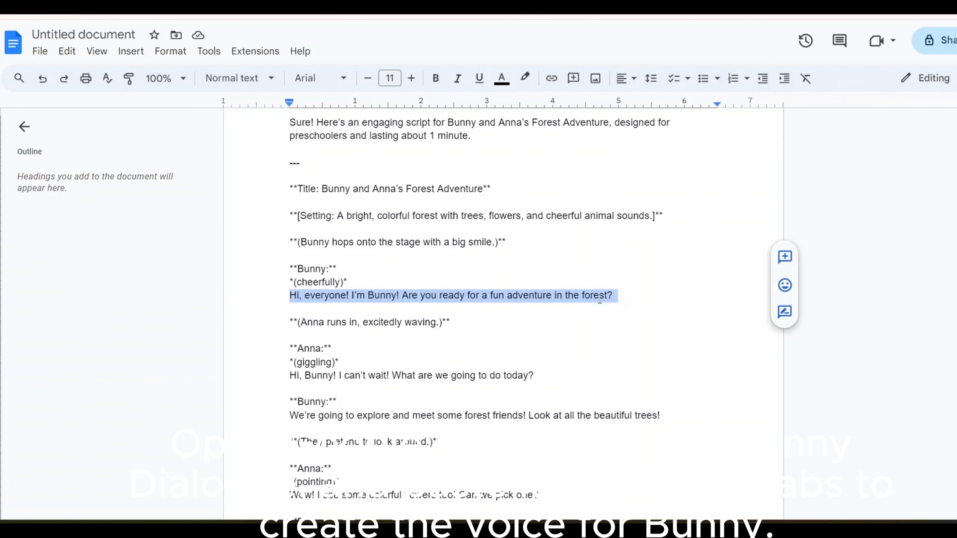
right_click(596, 299)
click(632, 195)
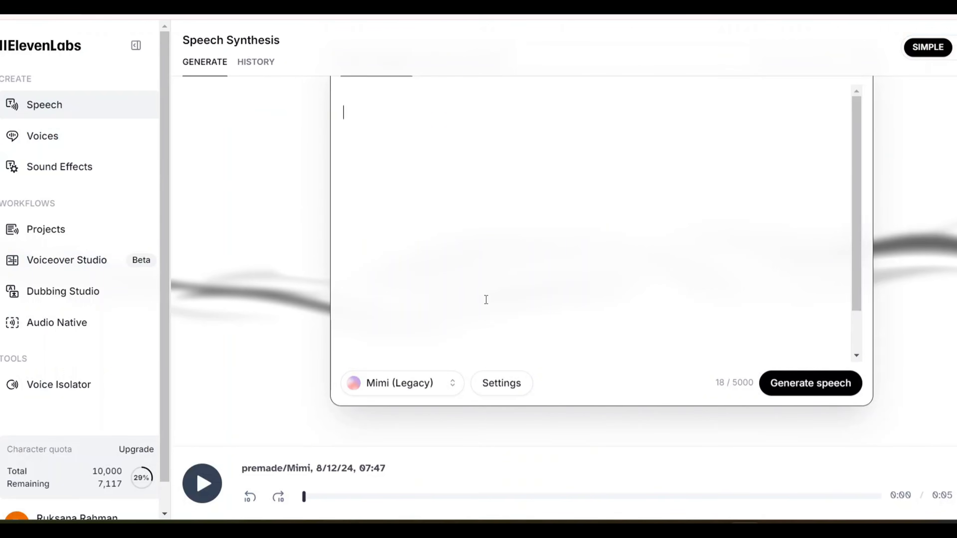
right_click(448, 166)
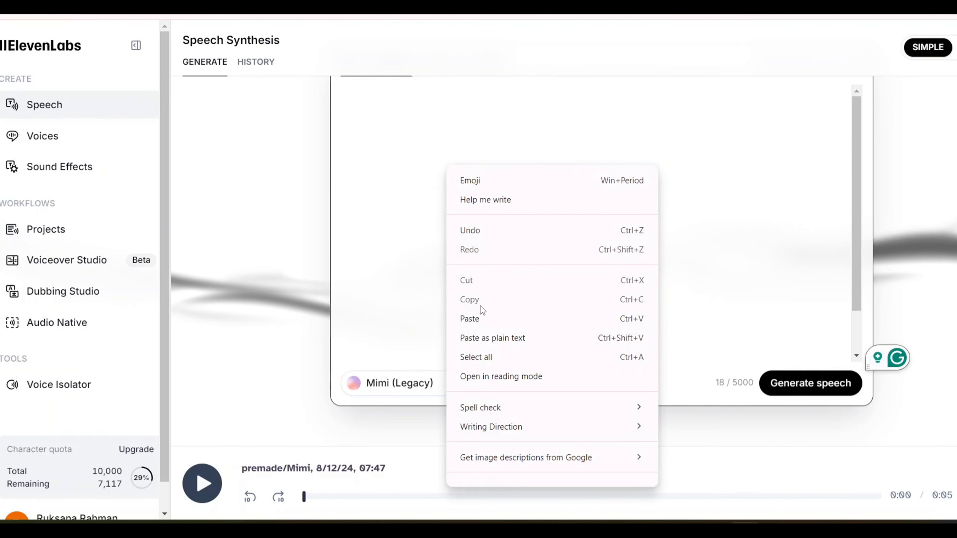
click(481, 319)
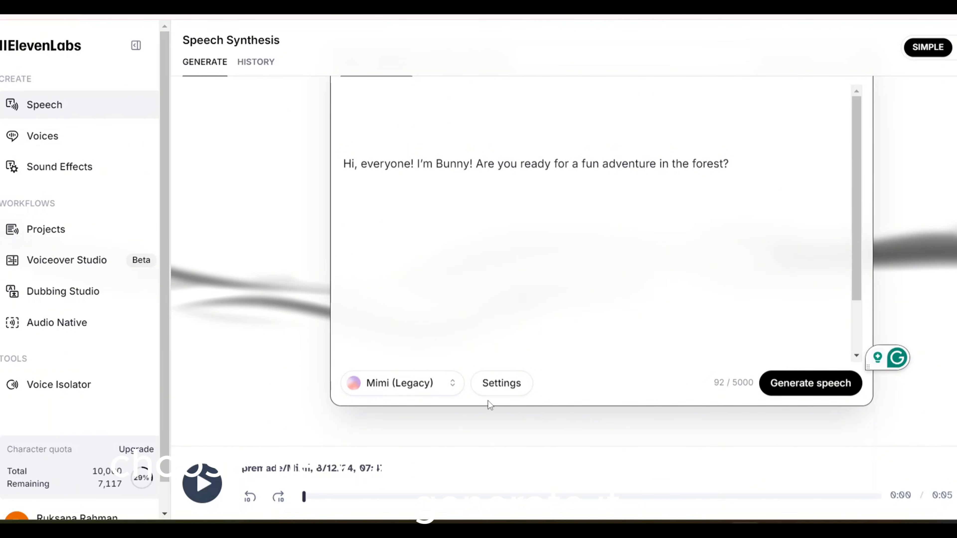
click(796, 389)
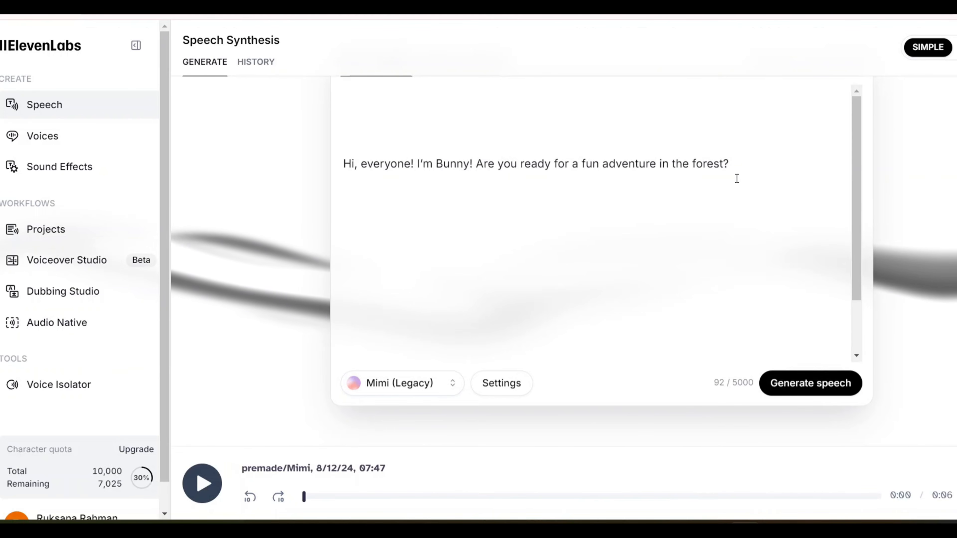
Replace the text with Bunny's line "We're going to explore and meet some forest friends! Look at all the beautiful trees!" and generate its speech.
drag(731, 164, 332, 171)
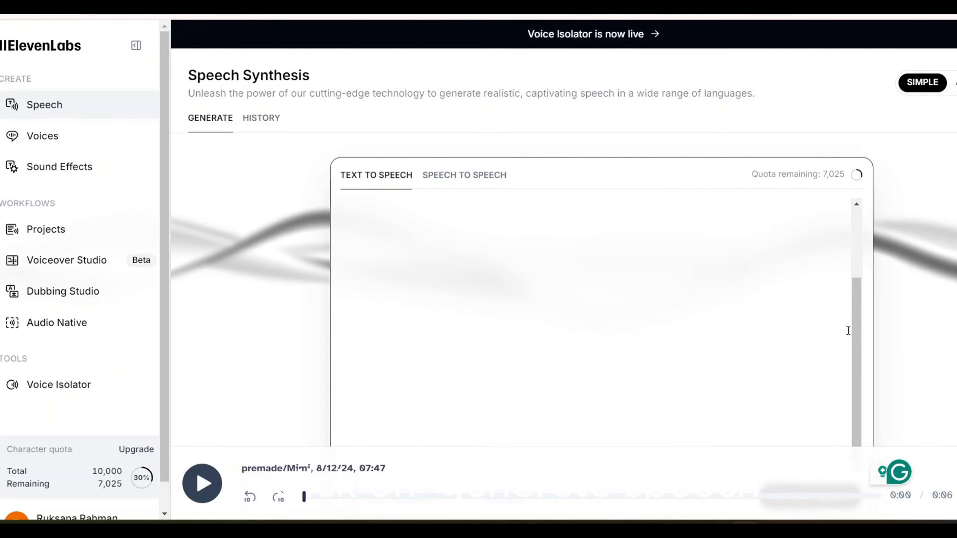
scroll(846, 327, down, 3)
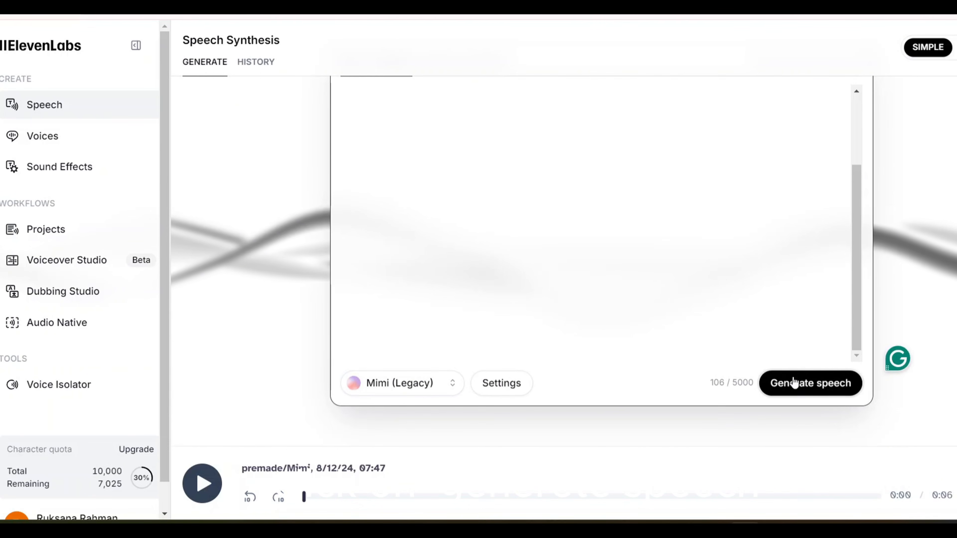
click(795, 386)
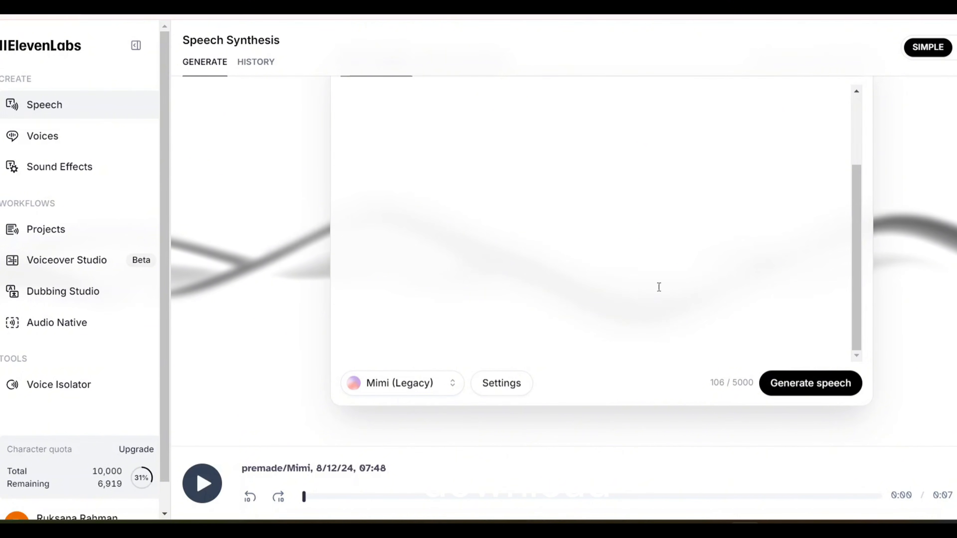
Replace the ElevenLabs text with Anna's line "Hi, Bunny! I can't wait! What are we going to do today?" copied from the Google Docs script.
scroll(587, 226, up, 10)
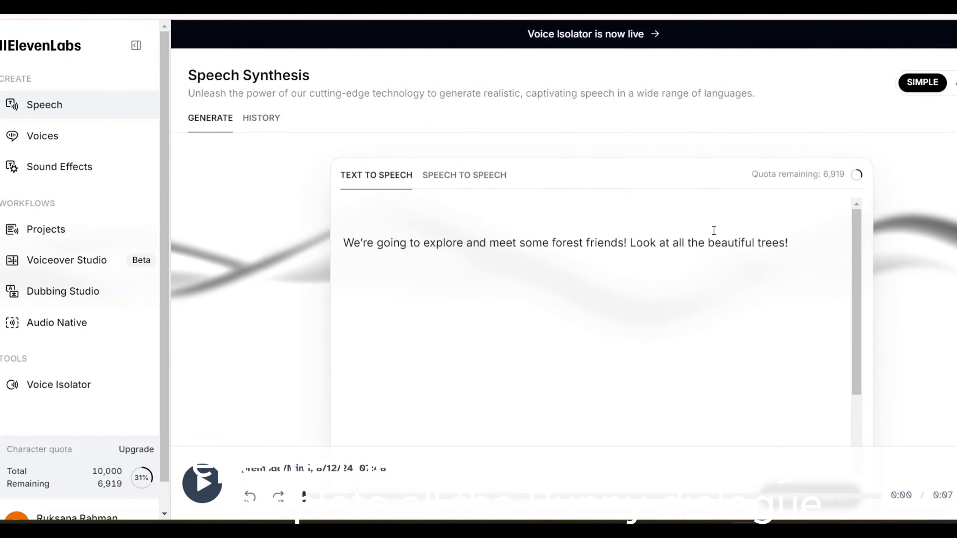
drag(806, 245, 339, 246)
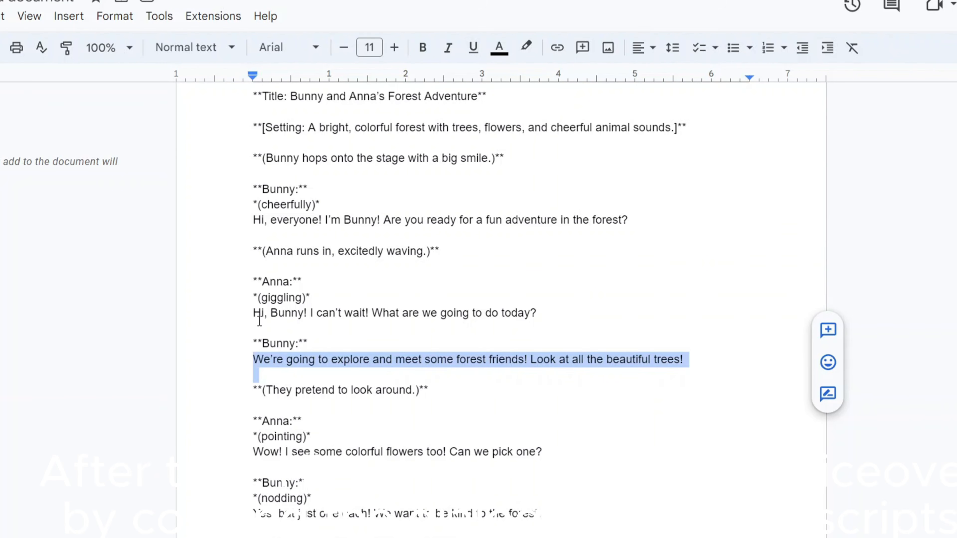
click(253, 314)
scroll(325, 269, up, 2)
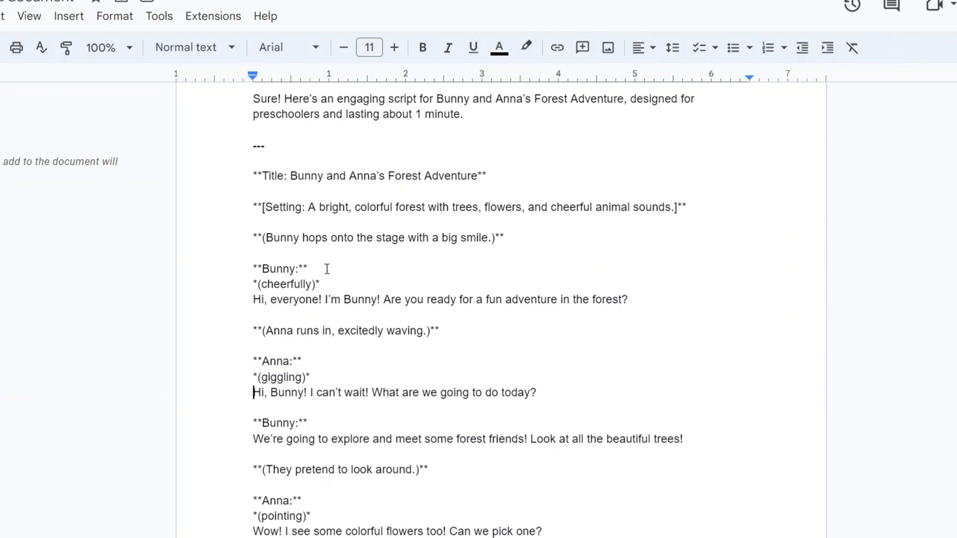
scroll(255, 325, down, 2)
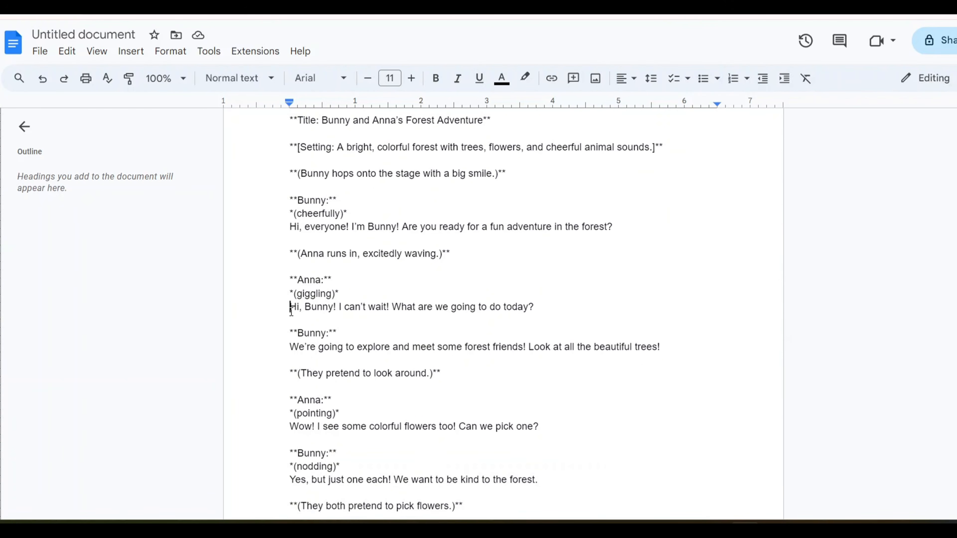
drag(291, 309, 541, 309)
right_click(482, 306)
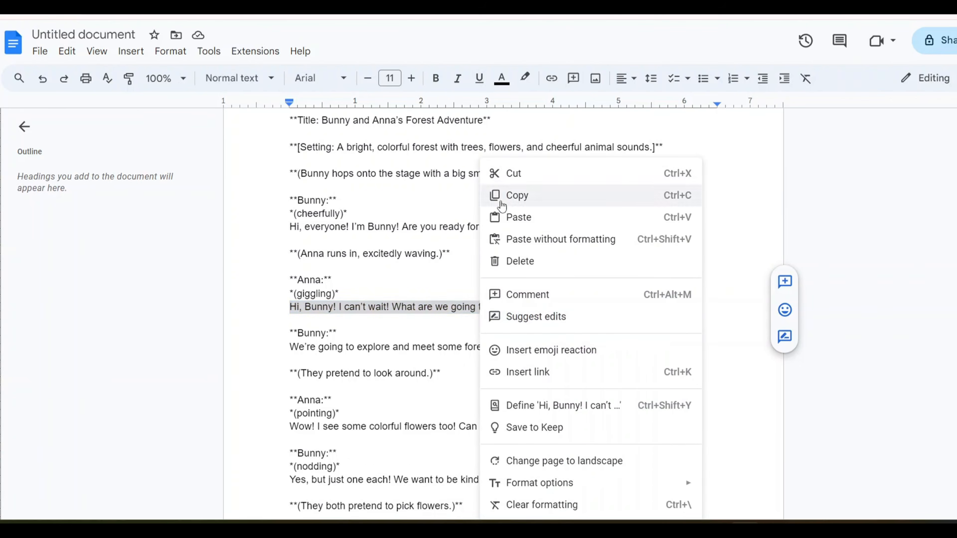
click(501, 196)
right_click(416, 231)
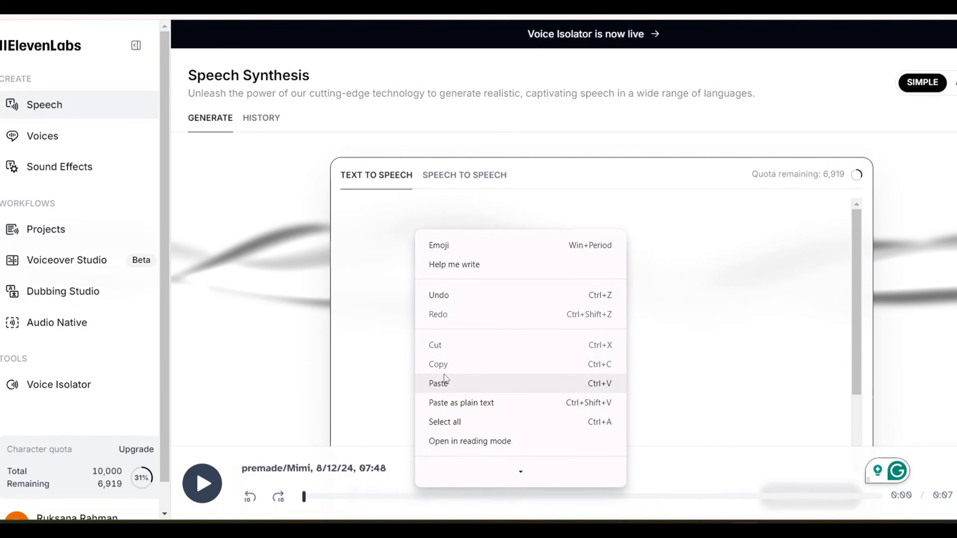
click(438, 383)
Change the voice to Little Aerisita and generate the speech for Anna's line.
scroll(444, 374, down, 5)
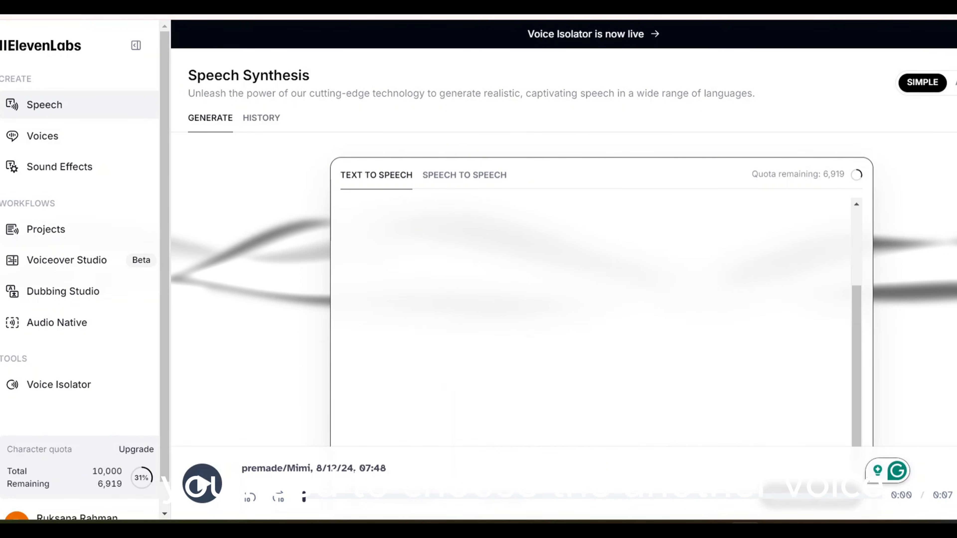
click(437, 389)
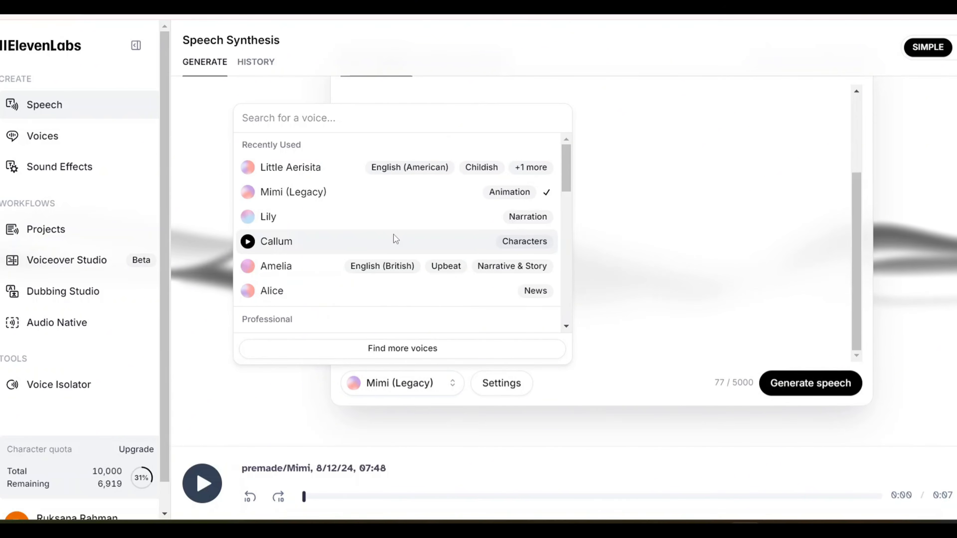
click(283, 174)
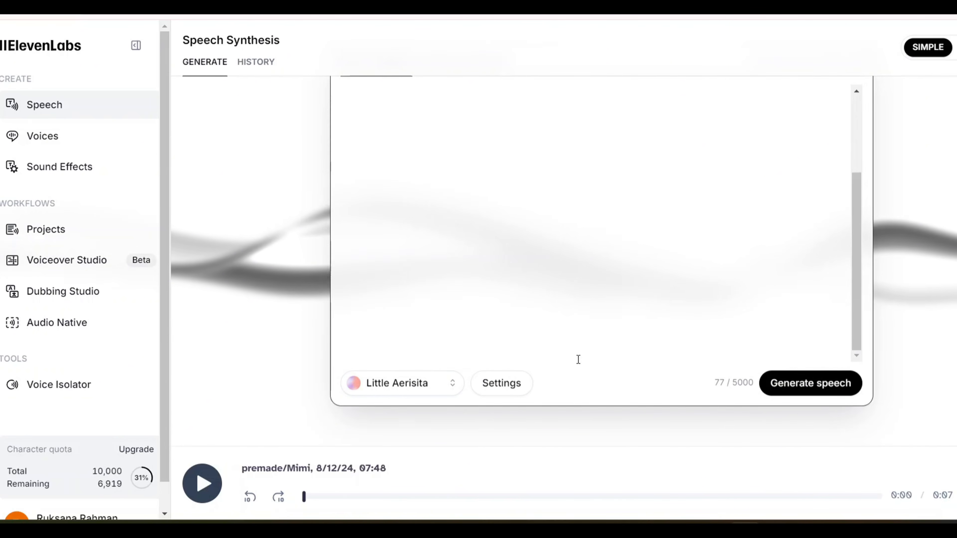
click(789, 386)
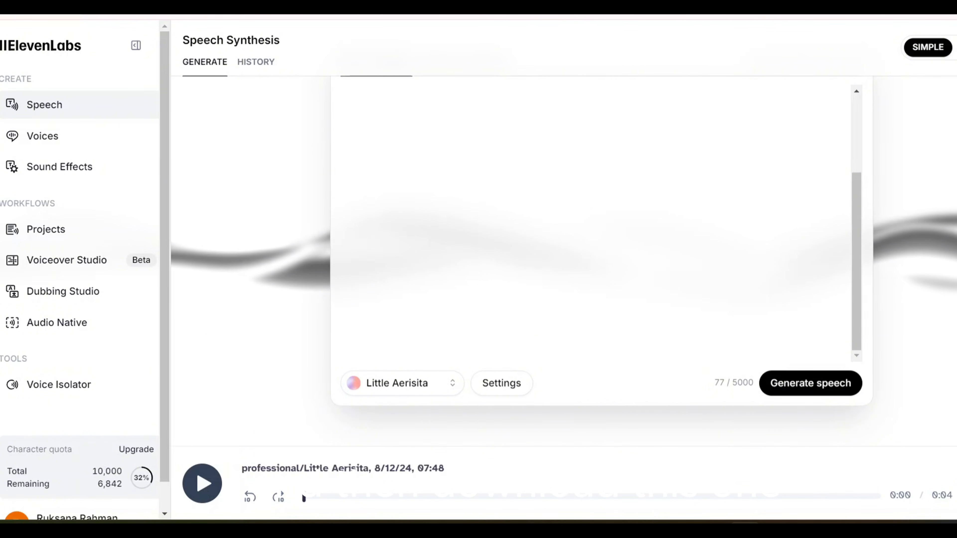
Clear Anna's line from the text-to-speech input.
scroll(376, 194, up, 5)
scroll(480, 259, up, 3)
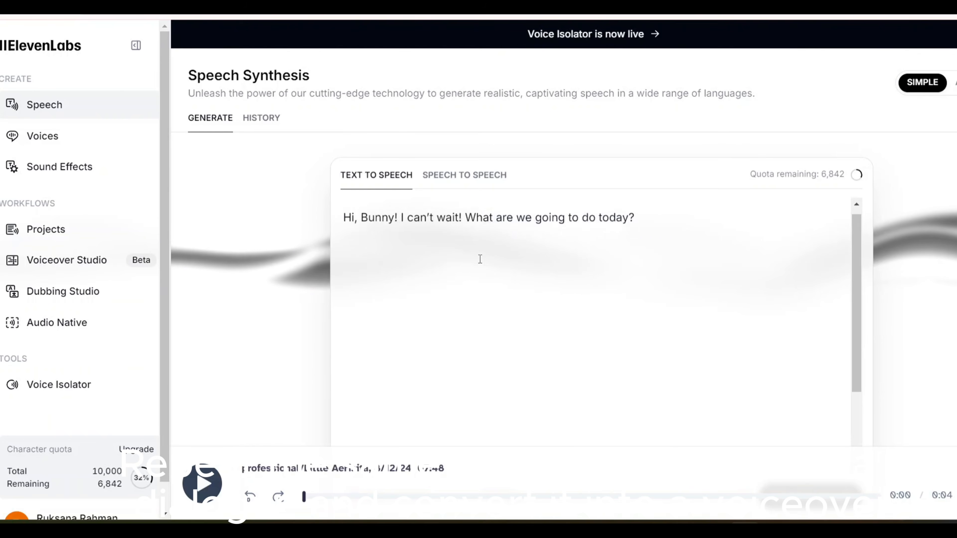
drag(637, 225, 324, 238)
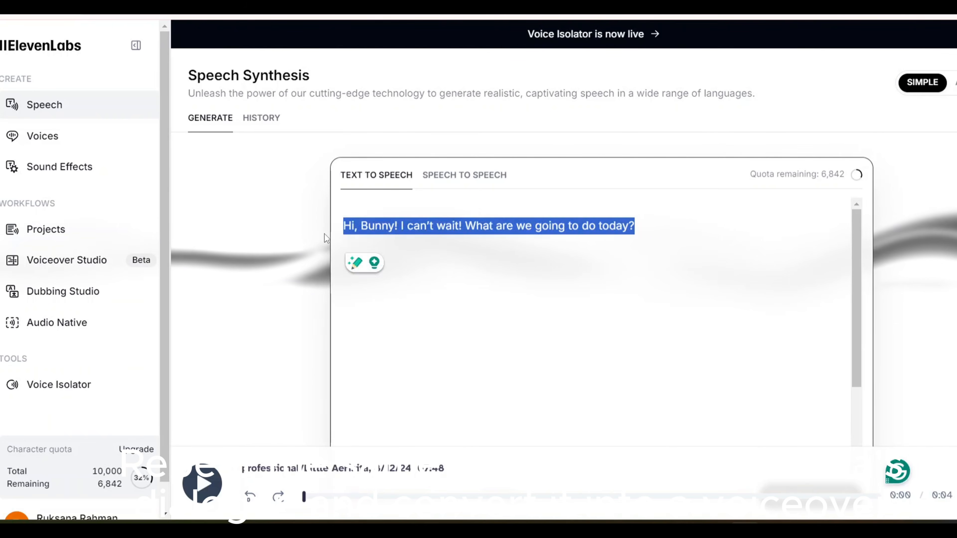
click(323, 241)
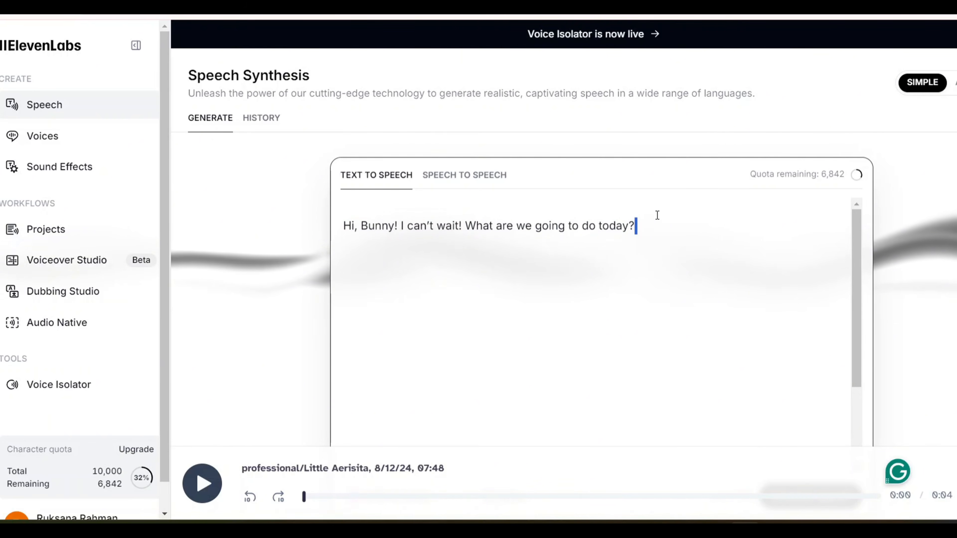
key(ctrl+a)
key(BackSpace)
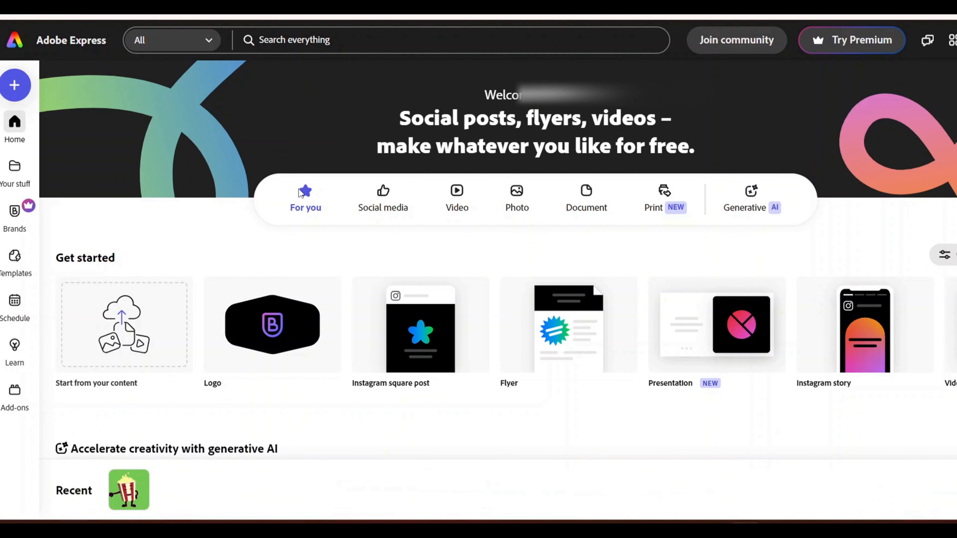
Switch to Adobe Express, open Animate from audio among the video tools and choose the Truffles rabbit from the Animals category.
click(460, 211)
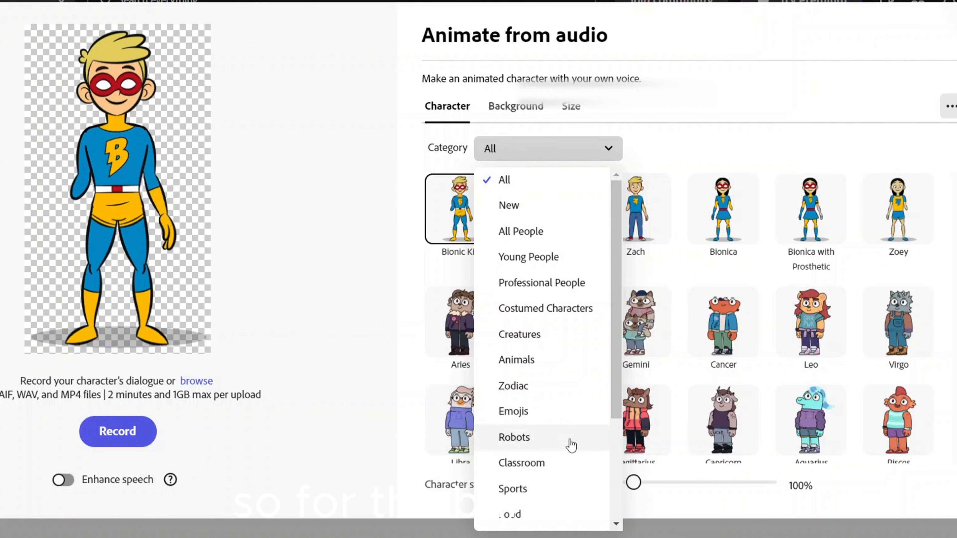
click(537, 370)
click(899, 226)
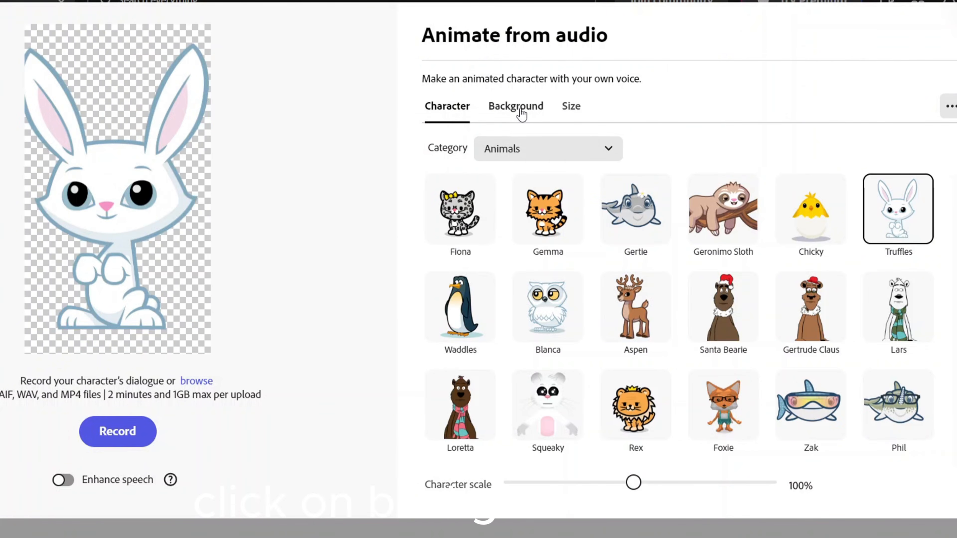
Set the rabbit's background to the green custom color.
click(521, 112)
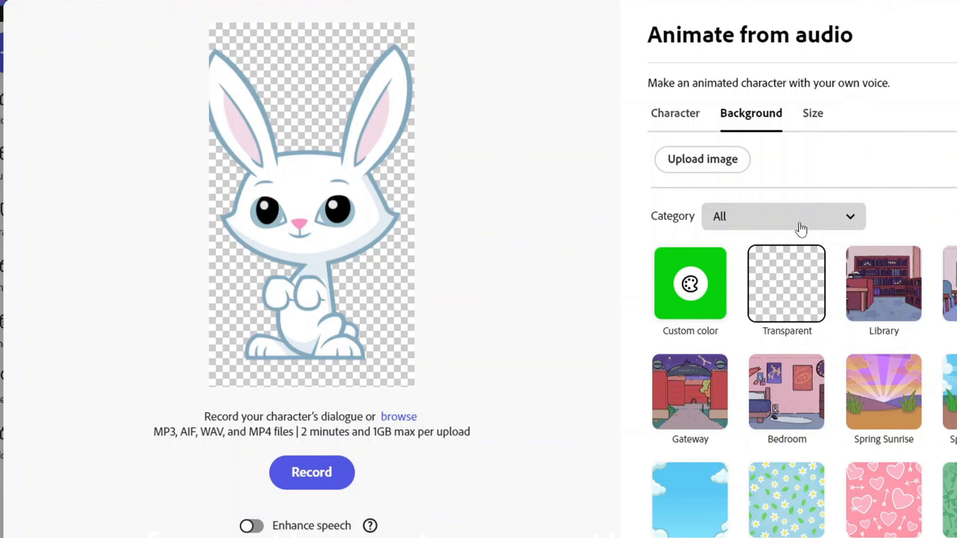
click(476, 277)
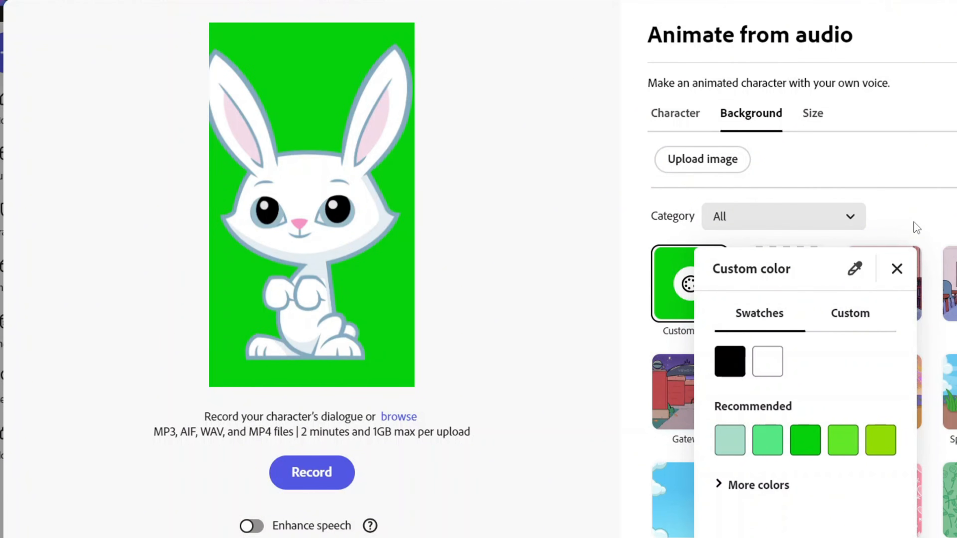
click(917, 228)
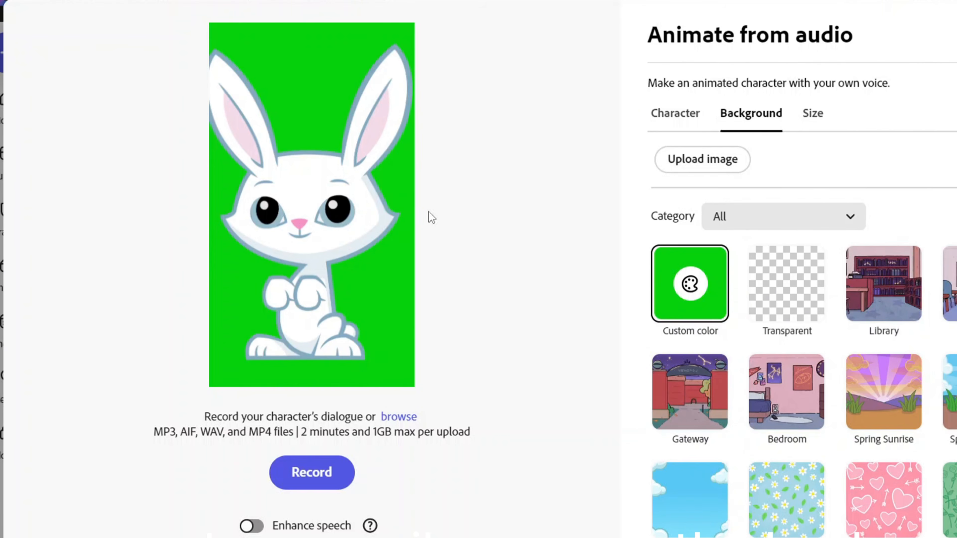
Set the rabbit animation to YouTube Landscape 16:9 and load the ElevenLabs_2024-08-_01 dialogue file from the bunny folder.
click(811, 119)
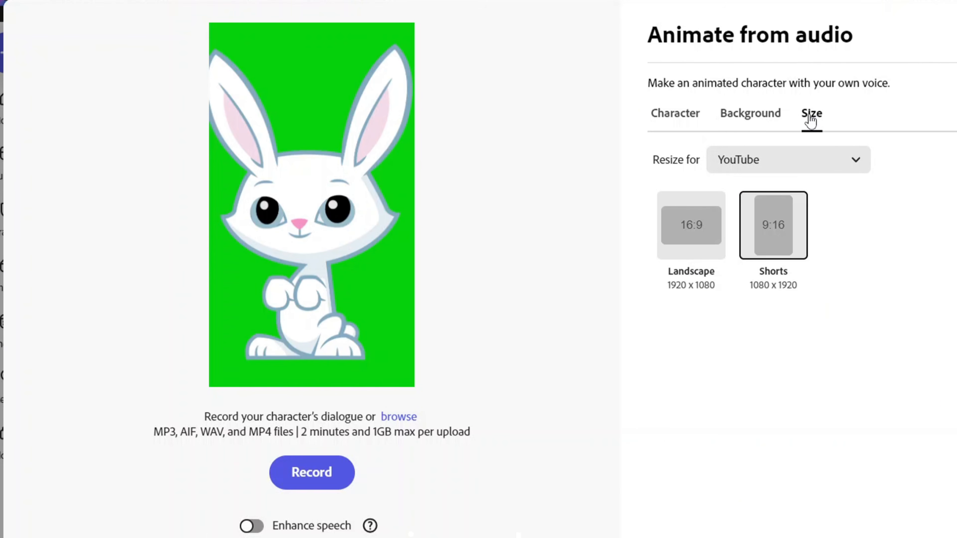
click(679, 238)
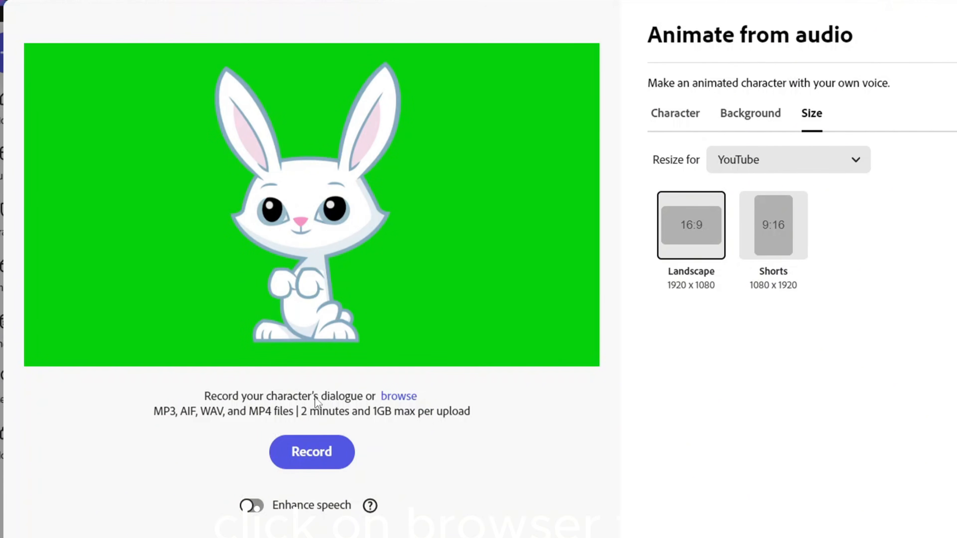
click(397, 398)
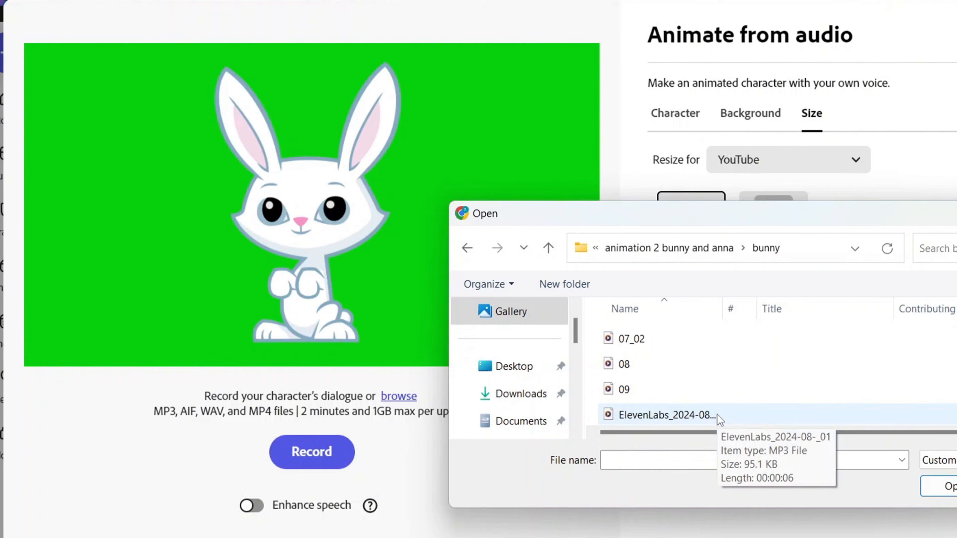
click(718, 415)
click(949, 488)
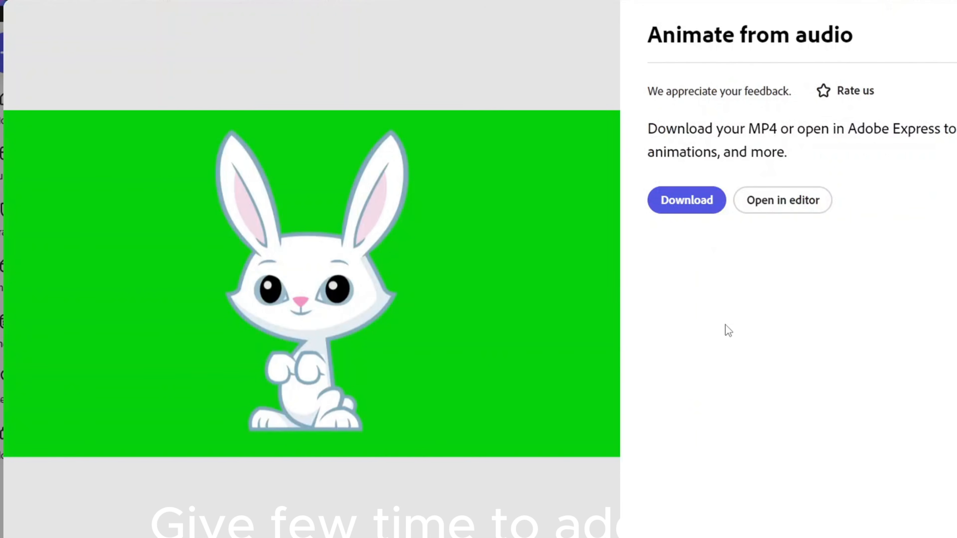
Send the animated rabbit clip to the editor and play it back.
click(783, 200)
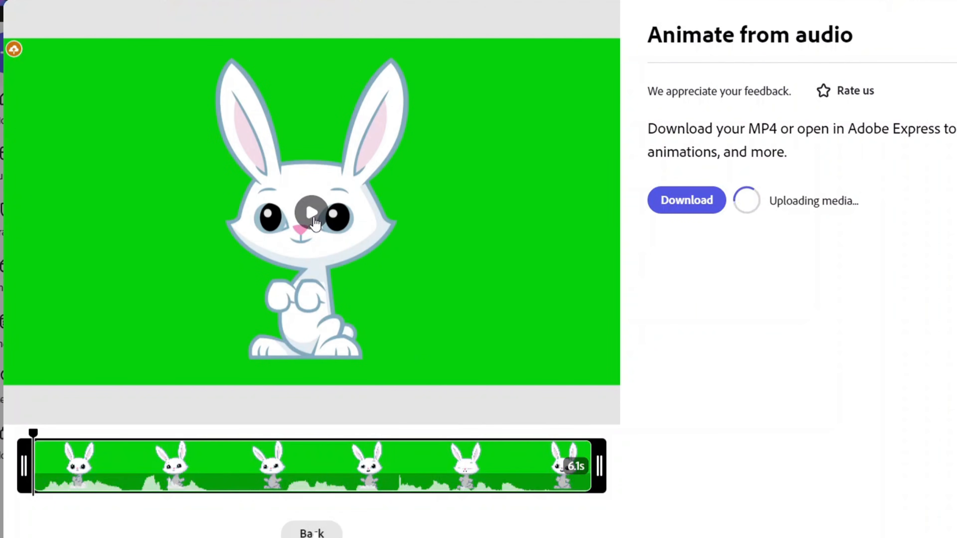
click(314, 219)
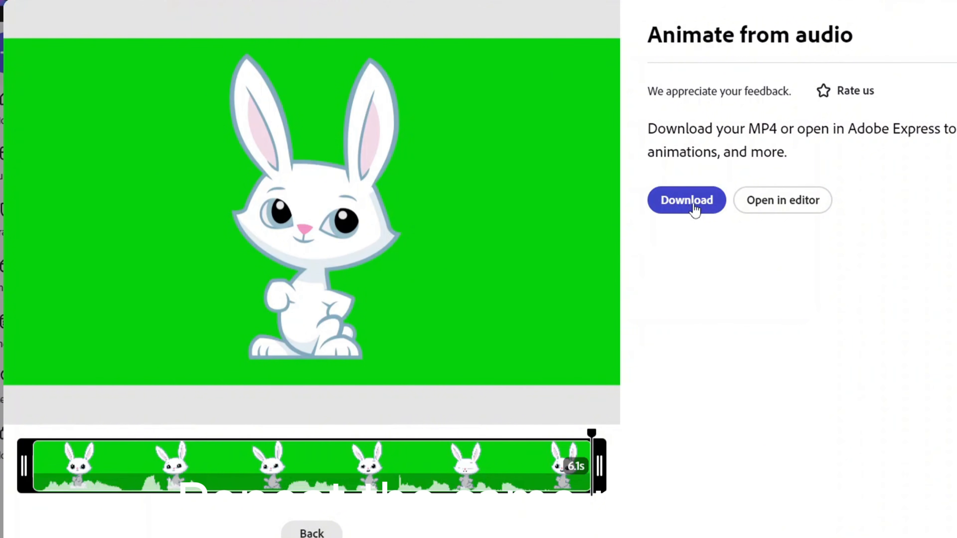
Go back to the character setup and replace the rabbit's dialogue with the 07_02 audio file.
click(301, 533)
click(308, 477)
click(399, 397)
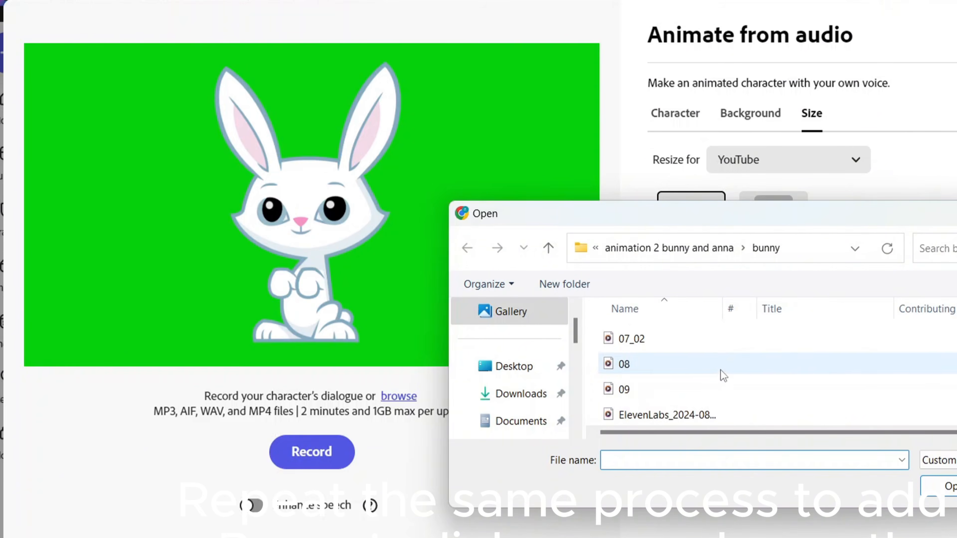
click(662, 339)
click(952, 492)
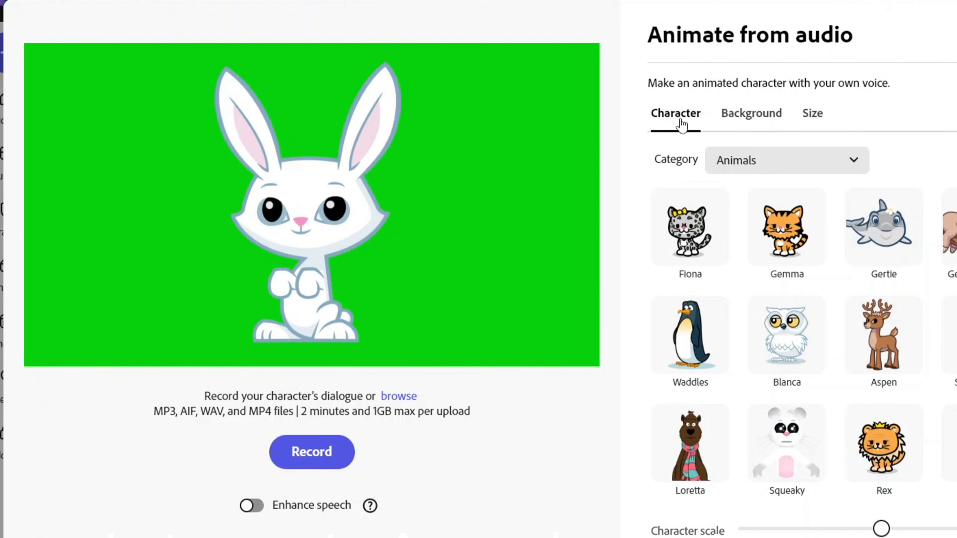
Change the character to the blonde curly-haired girl in the blue star shirt from the Young People category.
click(759, 162)
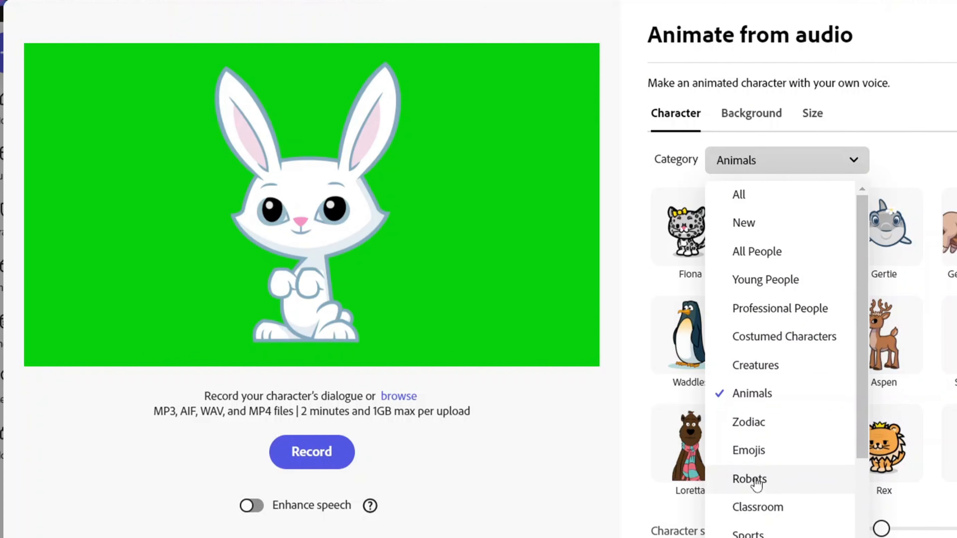
click(777, 284)
scroll(791, 348, down, 10)
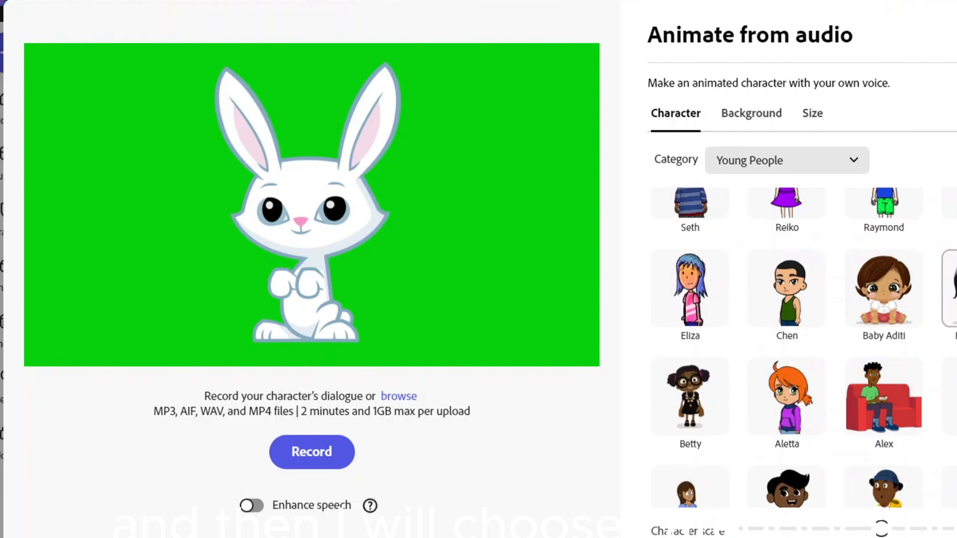
scroll(787, 347, down, 3)
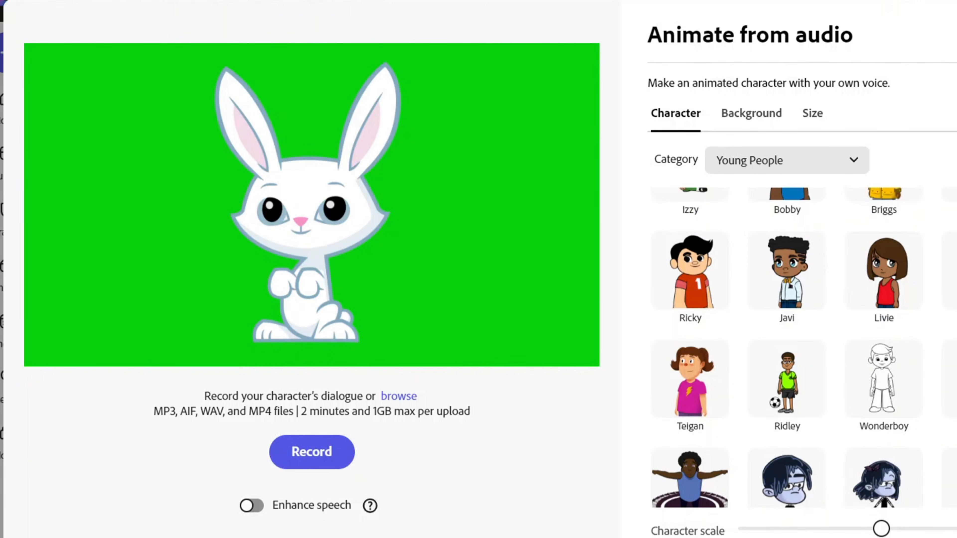
scroll(787, 347, up, 3)
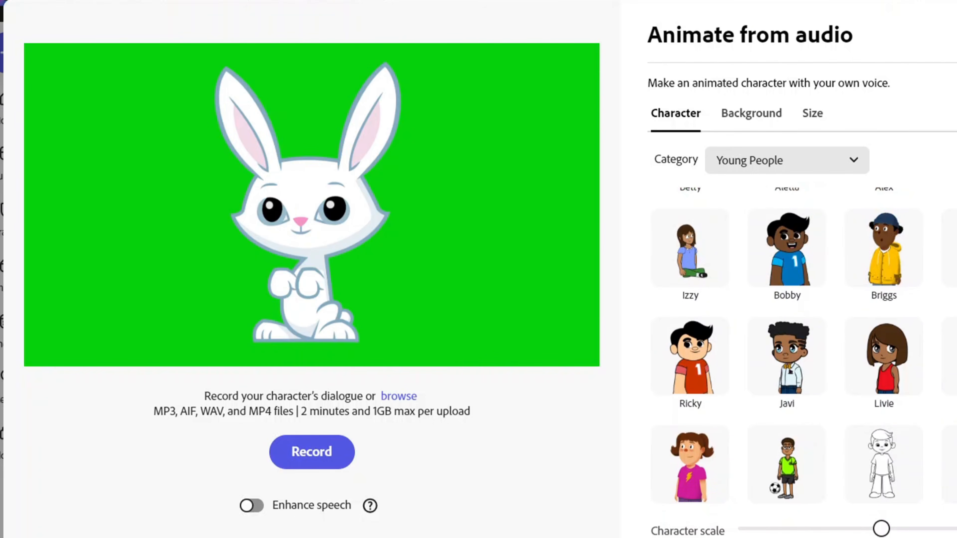
Load the 01Little Aerisita_pvc_s94_sb15_t2 dialogue file from the anna folder for the girl character.
click(398, 396)
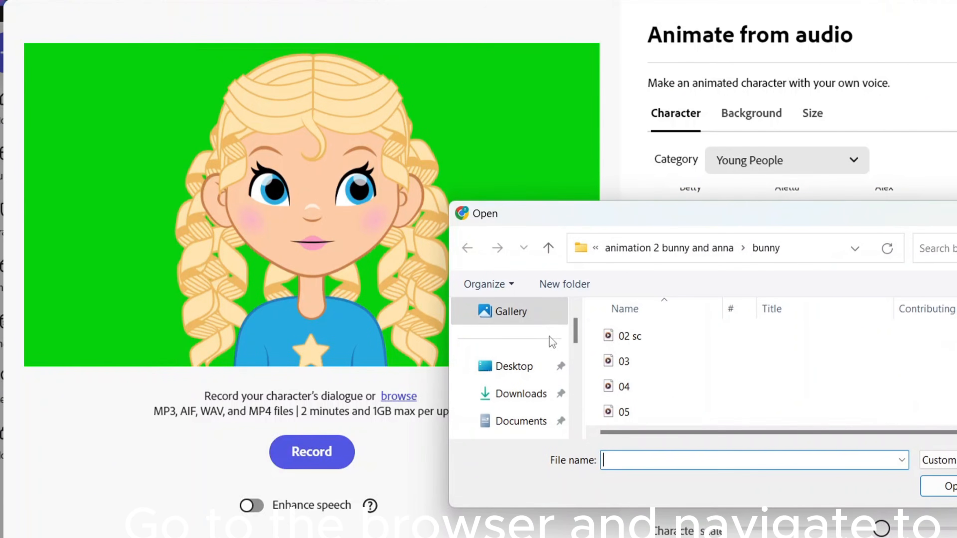
click(662, 257)
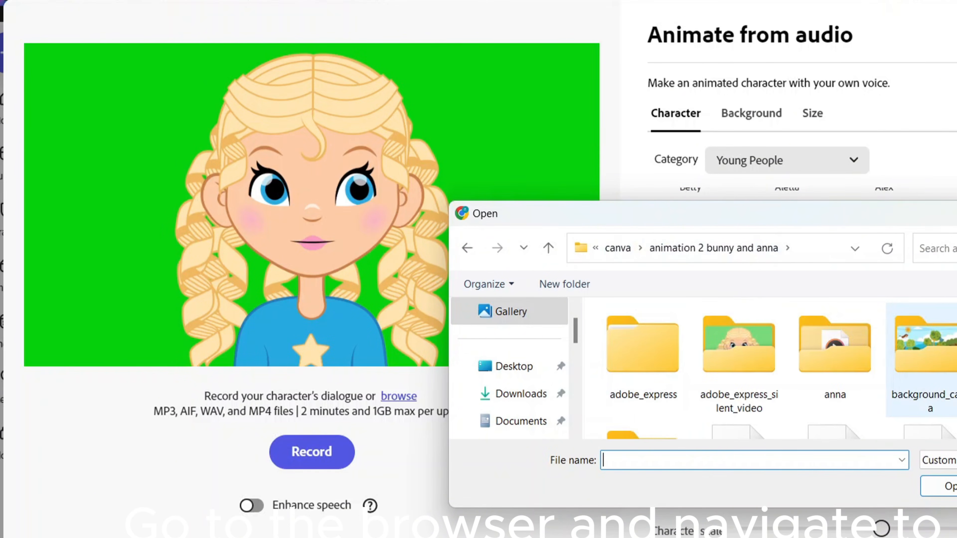
double_click(832, 364)
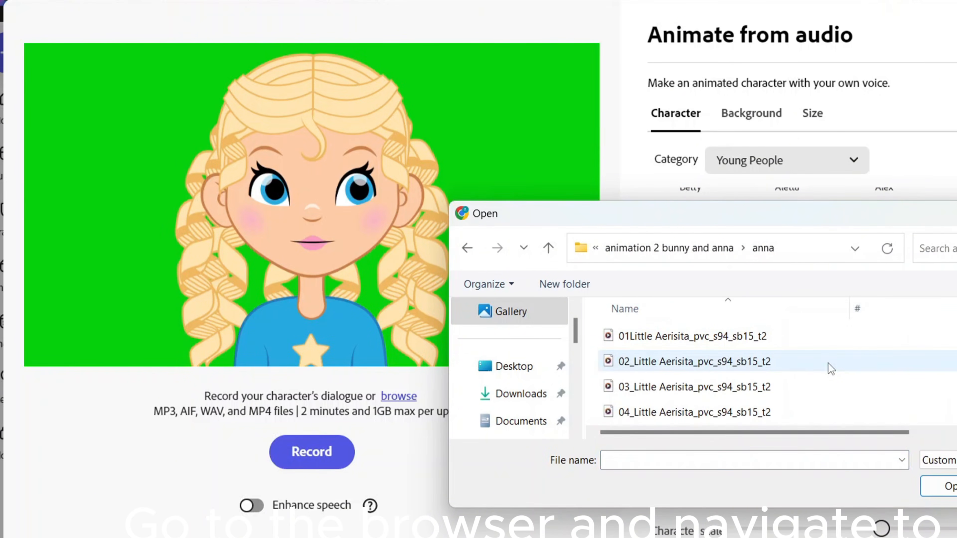
click(684, 342)
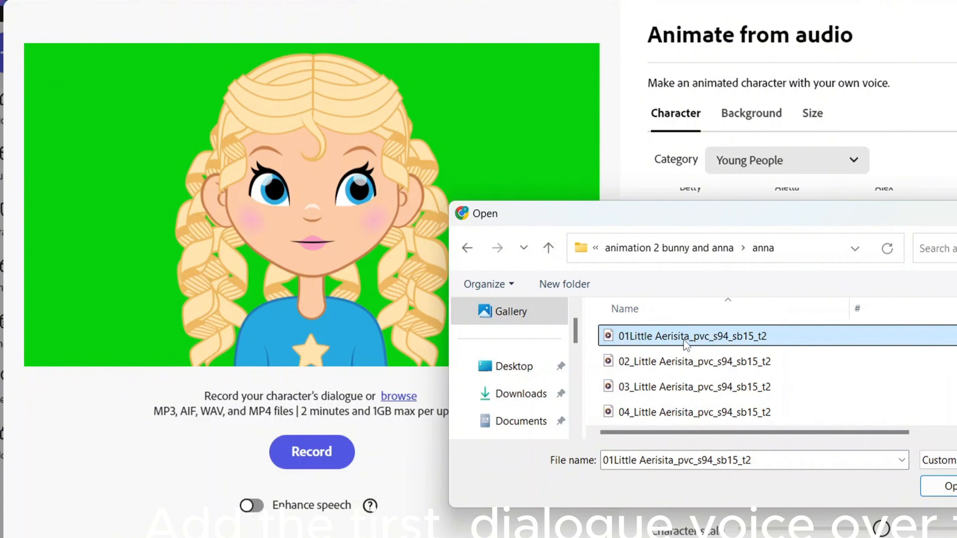
click(922, 495)
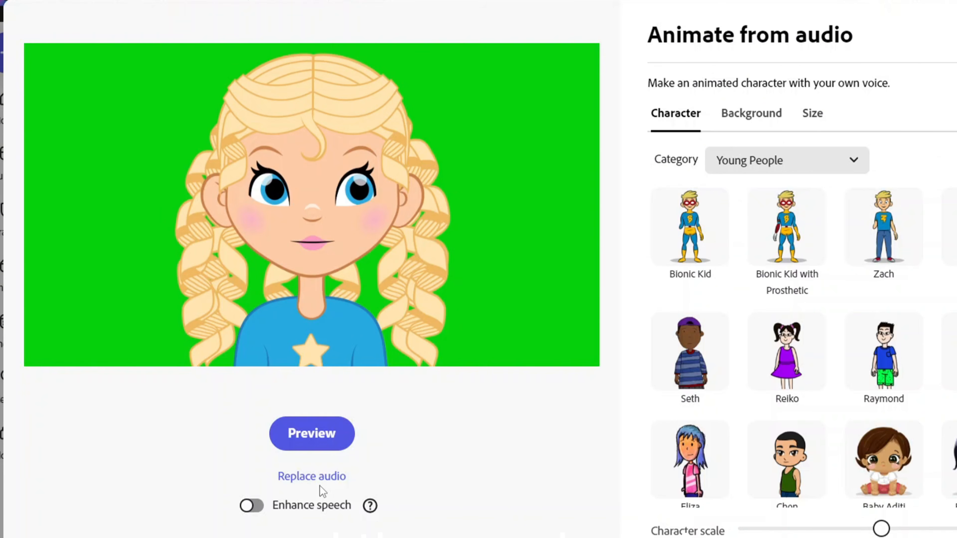
Replace the girl's audio with the second dialogue file, 02_Little Aerisita_pvc_s94_sb15_t2.
click(322, 478)
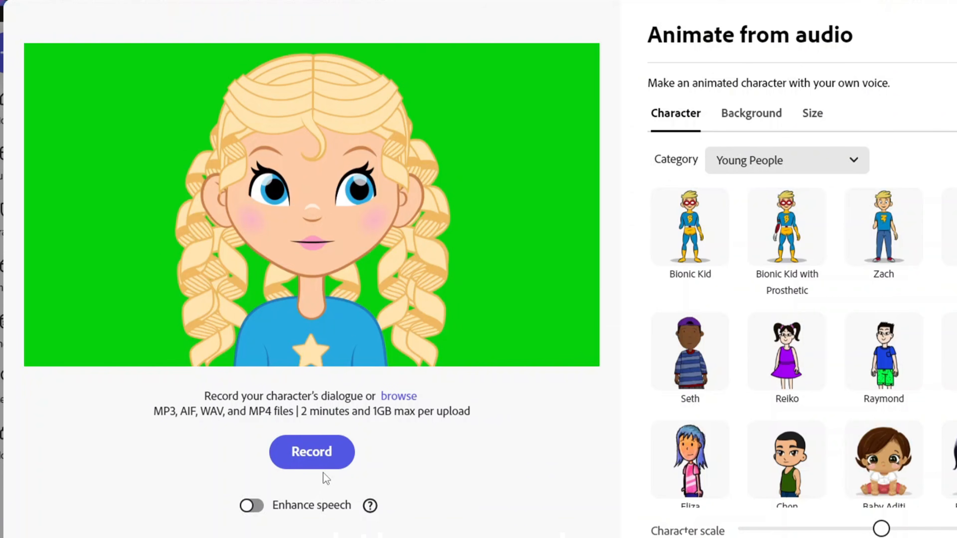
click(399, 396)
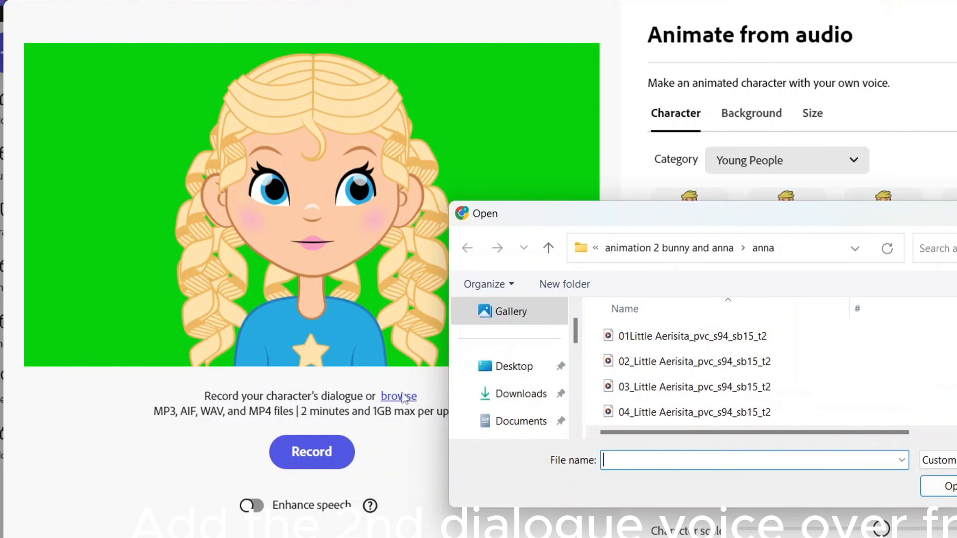
click(738, 373)
click(948, 488)
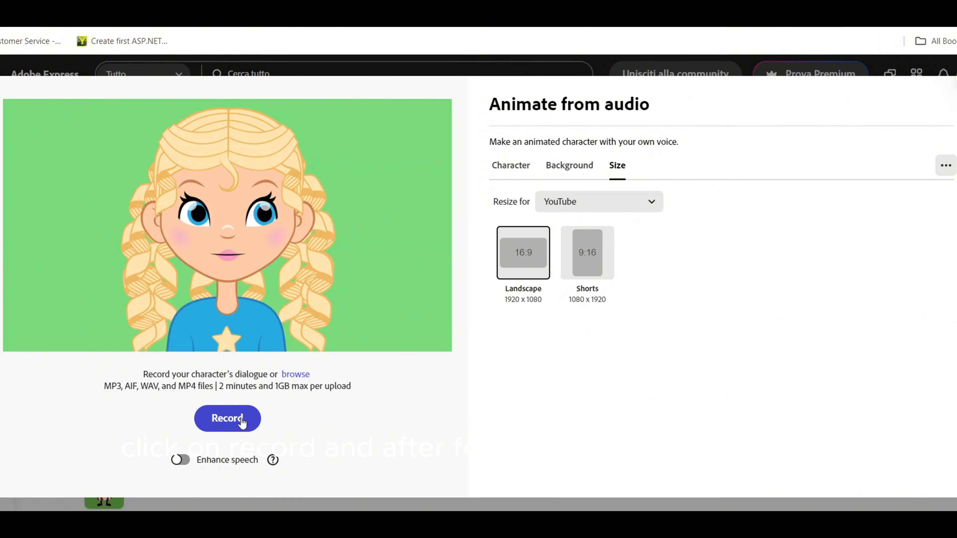
Record about 8 seconds of silence to animate the girl without speech and download the clip.
click(250, 389)
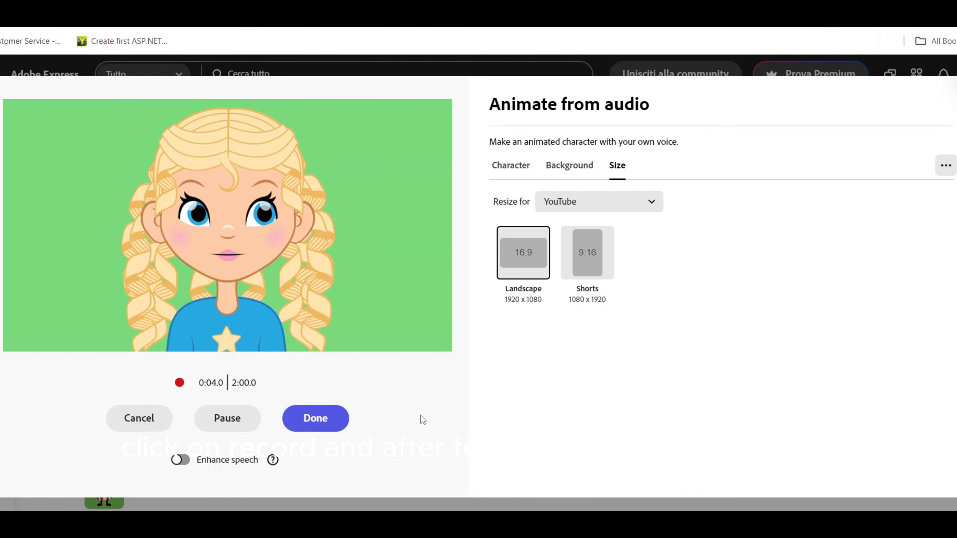
click(321, 423)
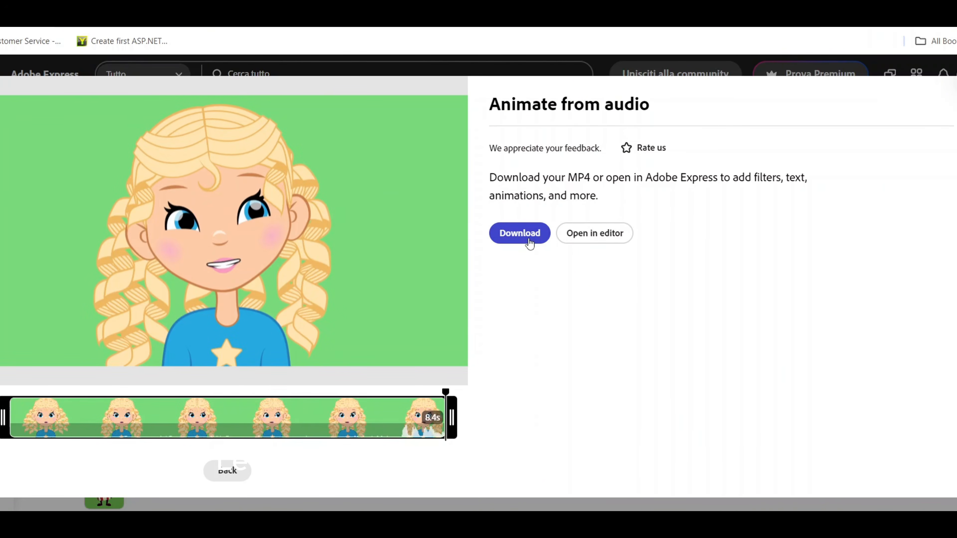
click(530, 243)
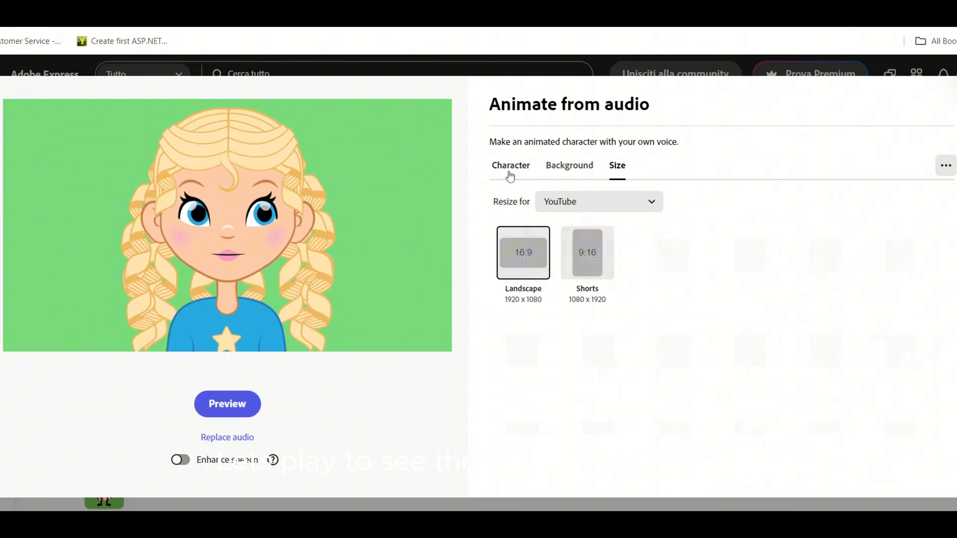
Change the character to the white rabbit in Landscape 16:9 and record about 5 seconds of silence for its movement.
click(508, 174)
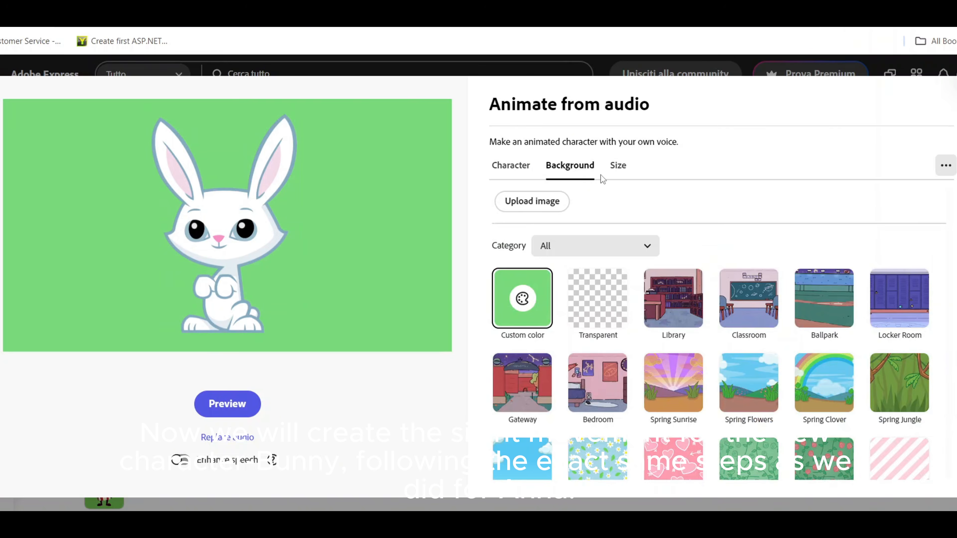
click(618, 165)
click(227, 419)
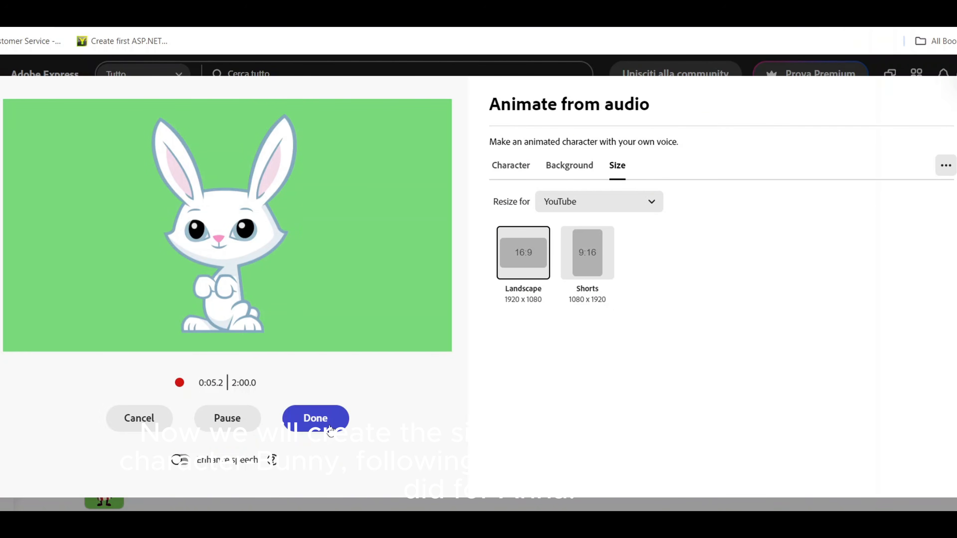
click(330, 430)
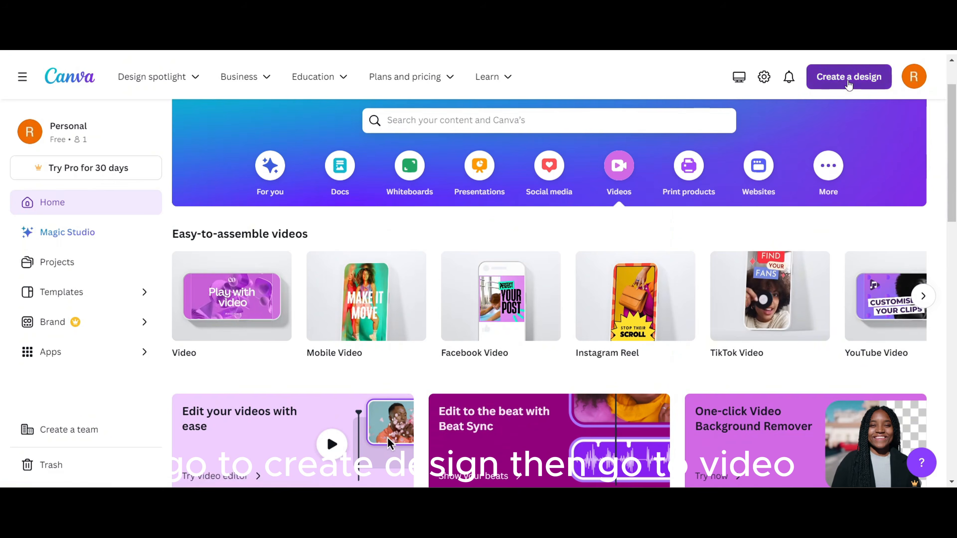
Switch to Canva, create a blank Video design and open the Magic Media image generator.
click(848, 76)
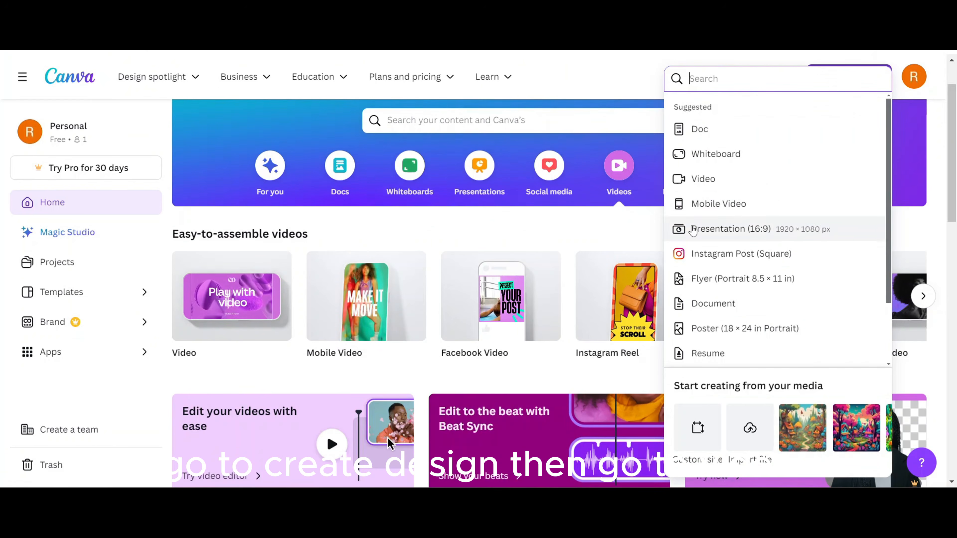
click(695, 179)
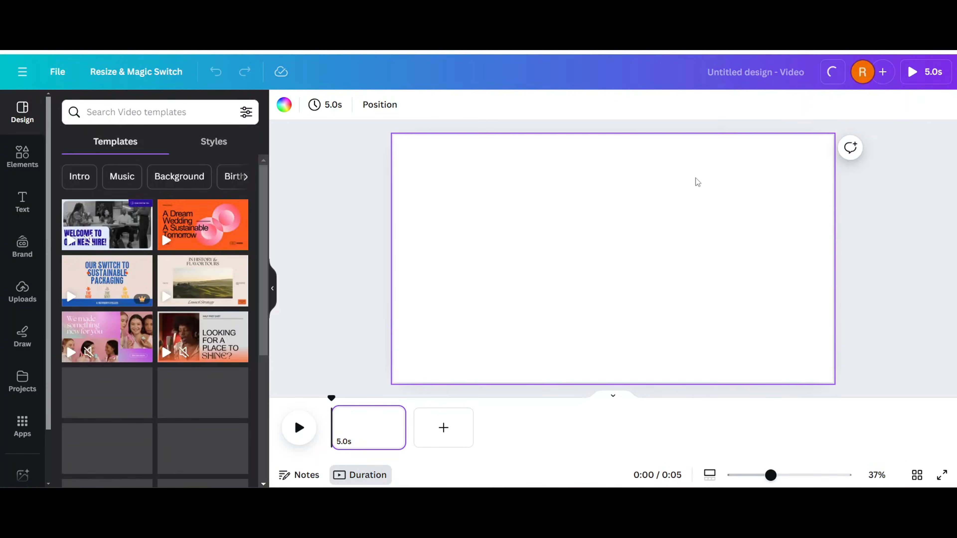
scroll(42, 394, down, 2)
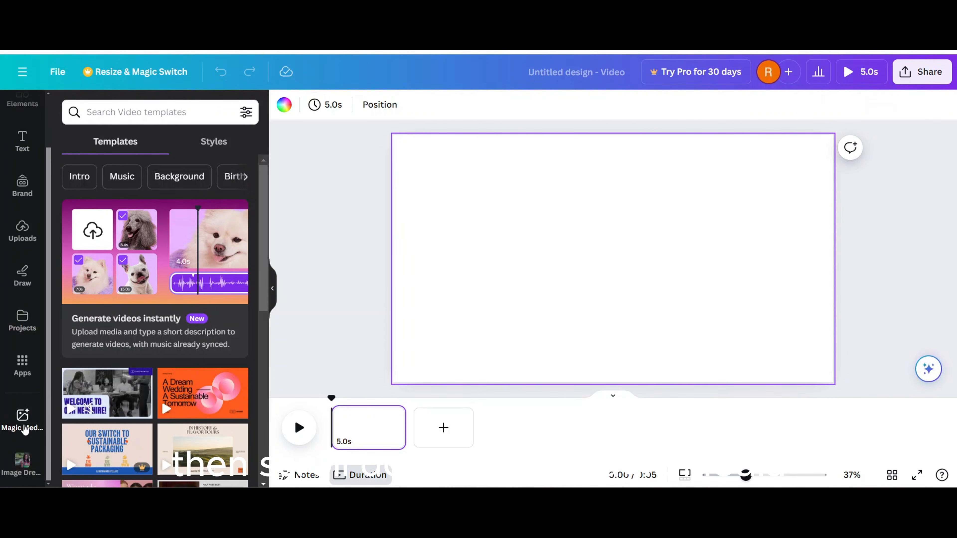
click(23, 419)
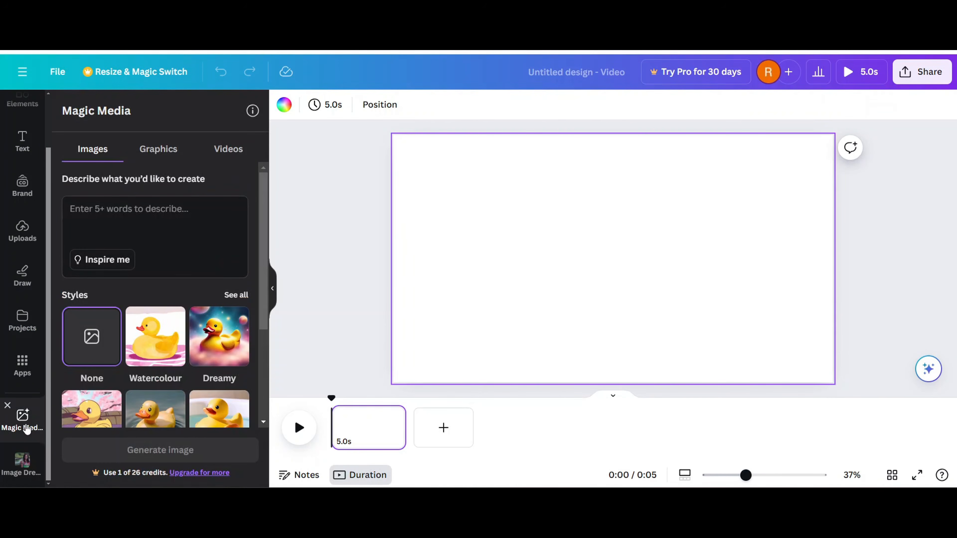
Describe the image as "A bright color cartoon village forest with trees, flowers and birds" and choose the Retrowave style.
click(86, 219)
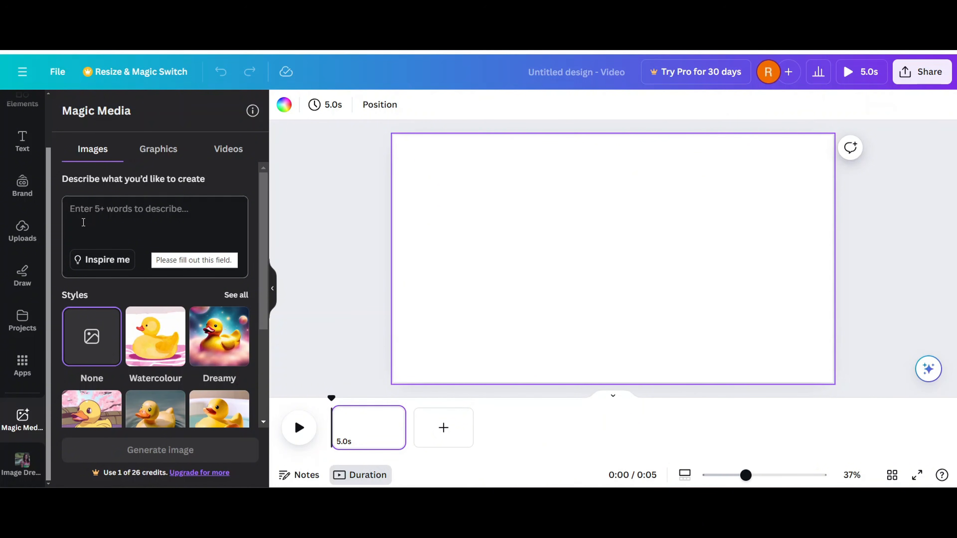
text(A bright color cartoon village)
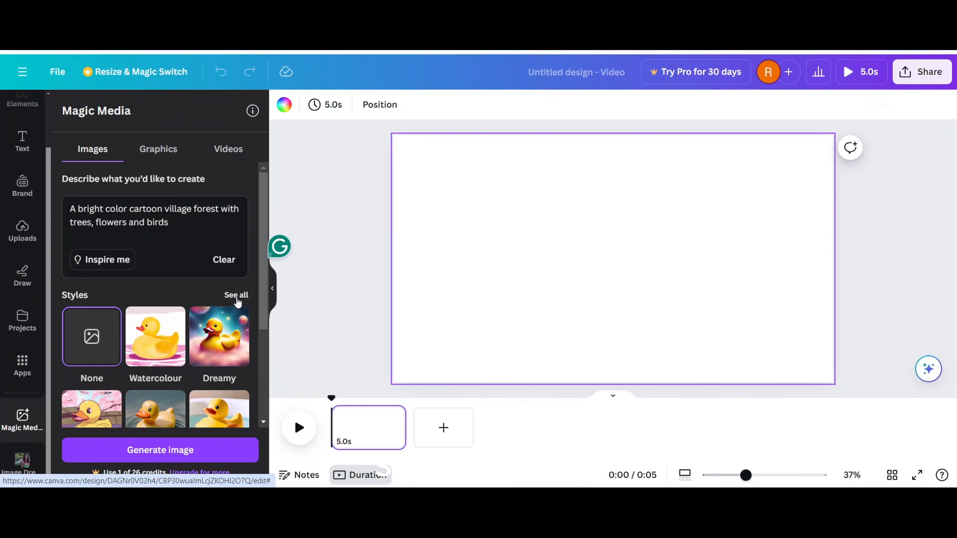
click(236, 295)
scroll(198, 309, down, 10)
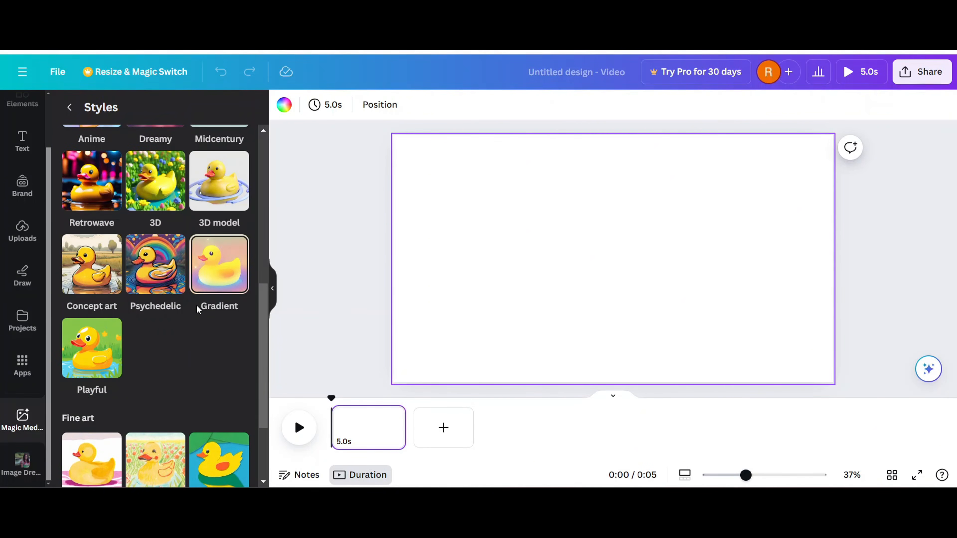
scroll(199, 308, up, 2)
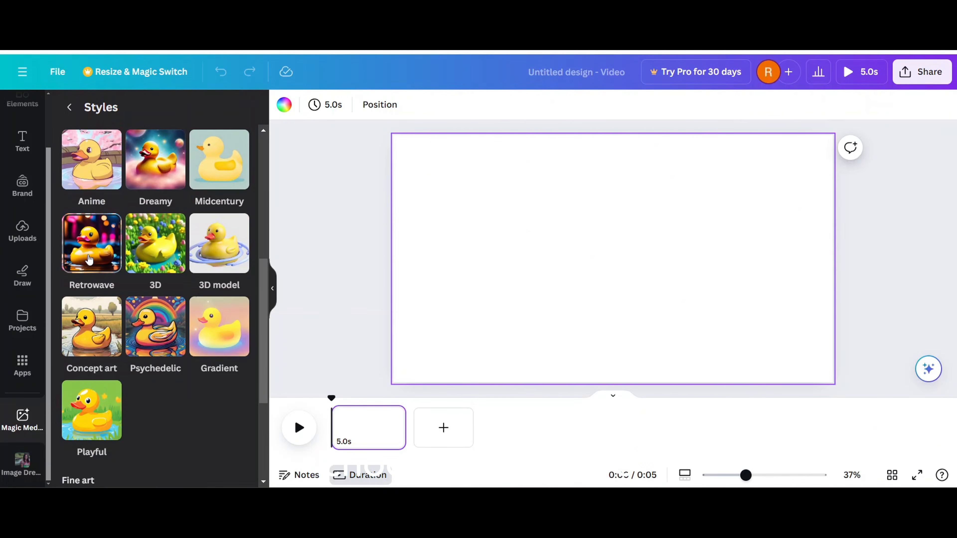
click(89, 260)
scroll(204, 332, down, 5)
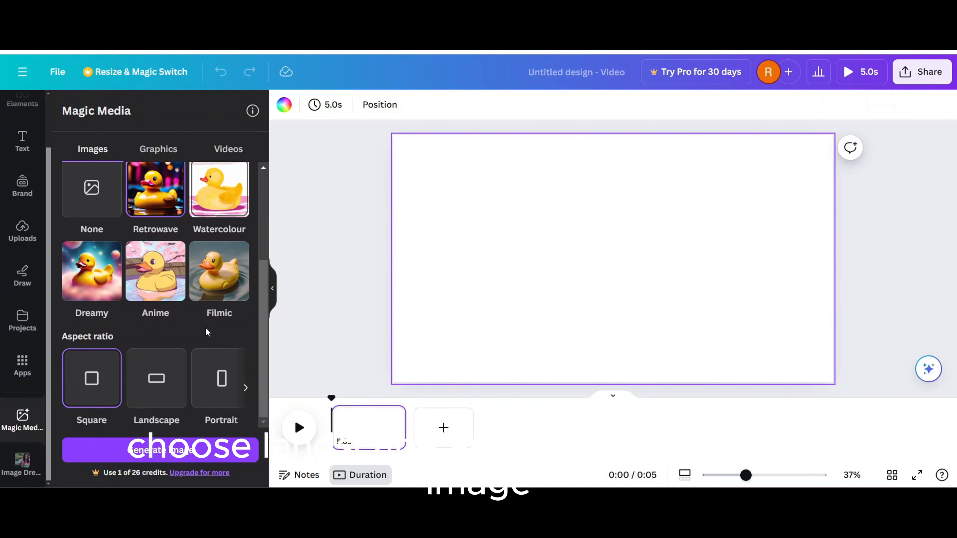
Generate the village forest images in Landscape ratio and set one result as the background of the first page.
click(150, 381)
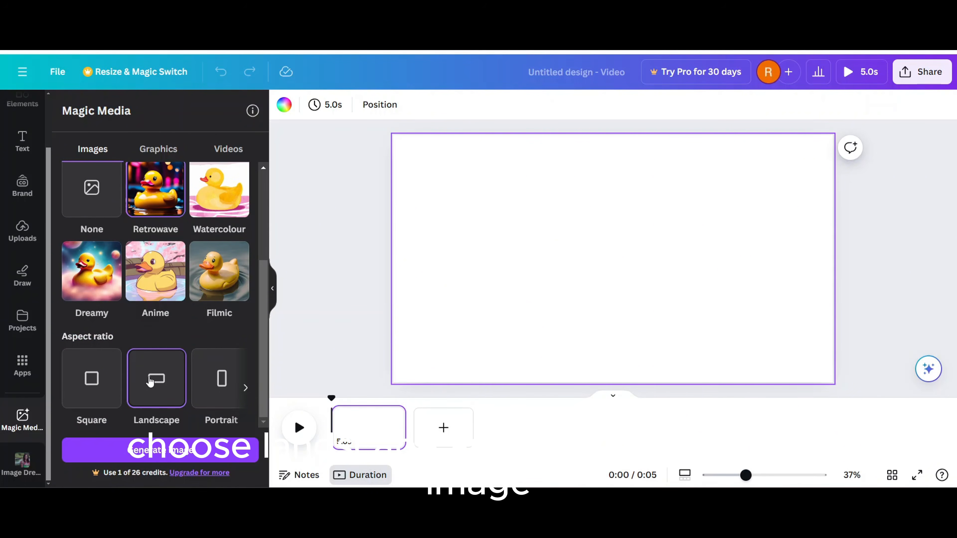
click(191, 454)
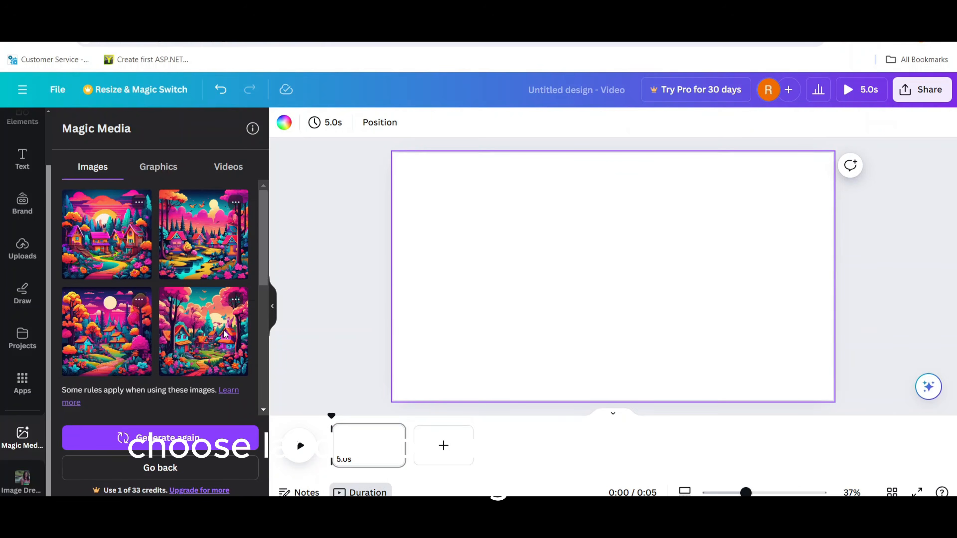
click(225, 334)
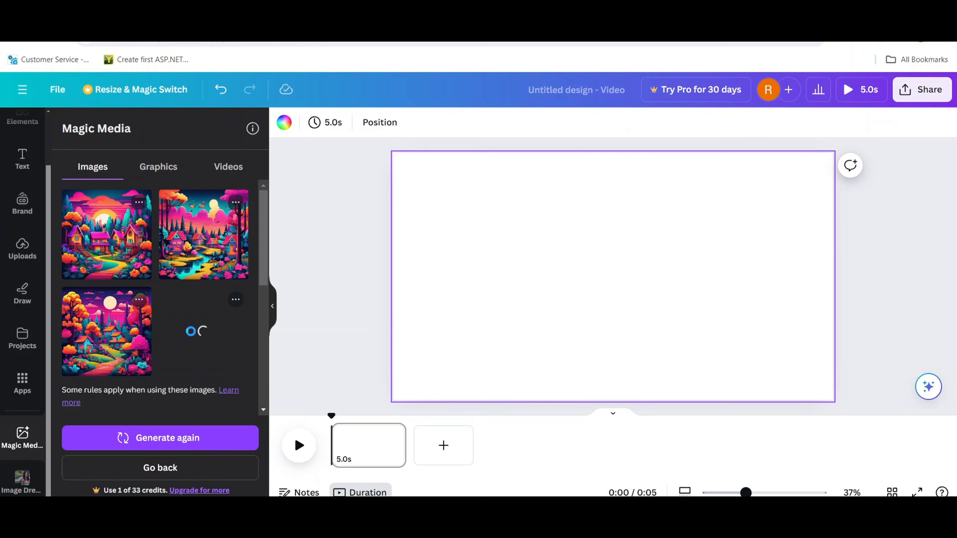
right_click(616, 279)
click(697, 468)
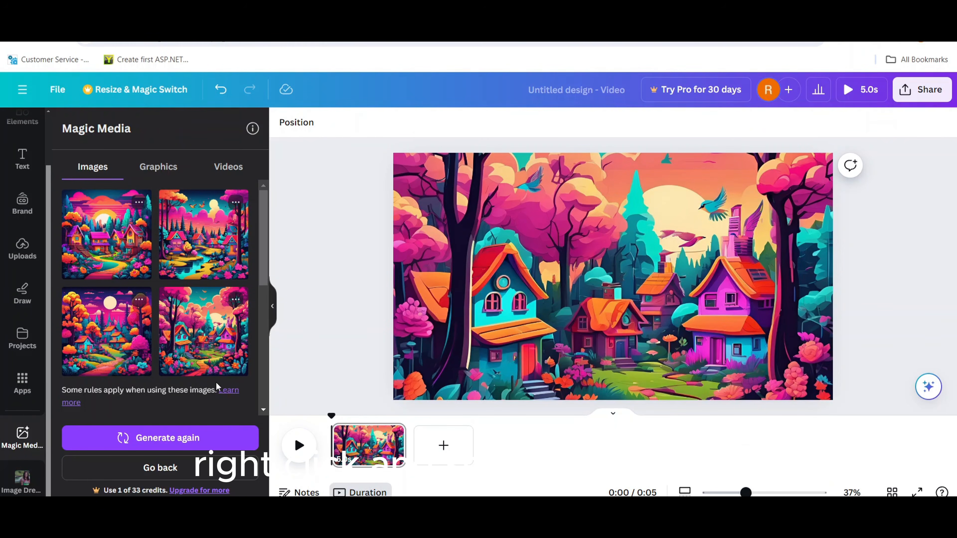
Regenerate the images in the Concept art style and place a forest village result on a new second page.
scroll(216, 382, down, 4)
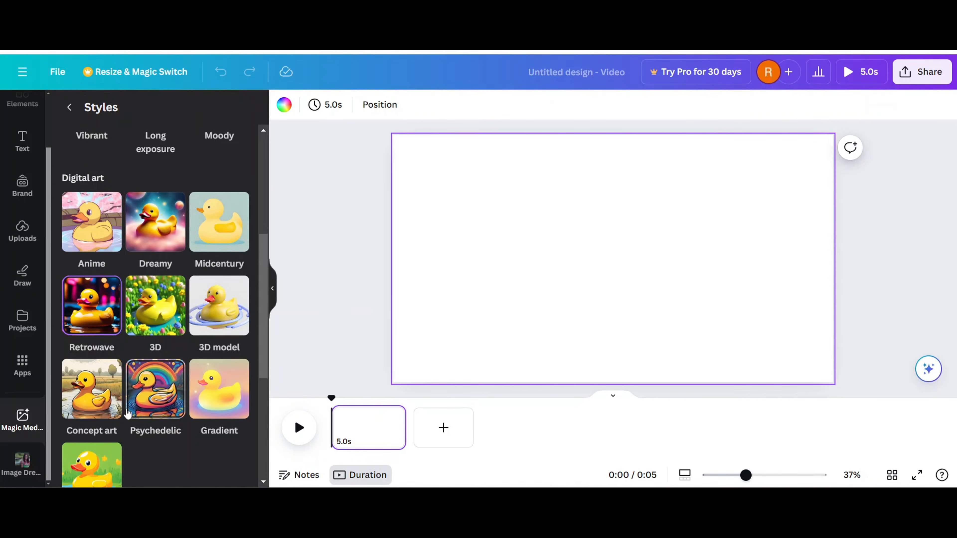
scroll(80, 385, down, 2)
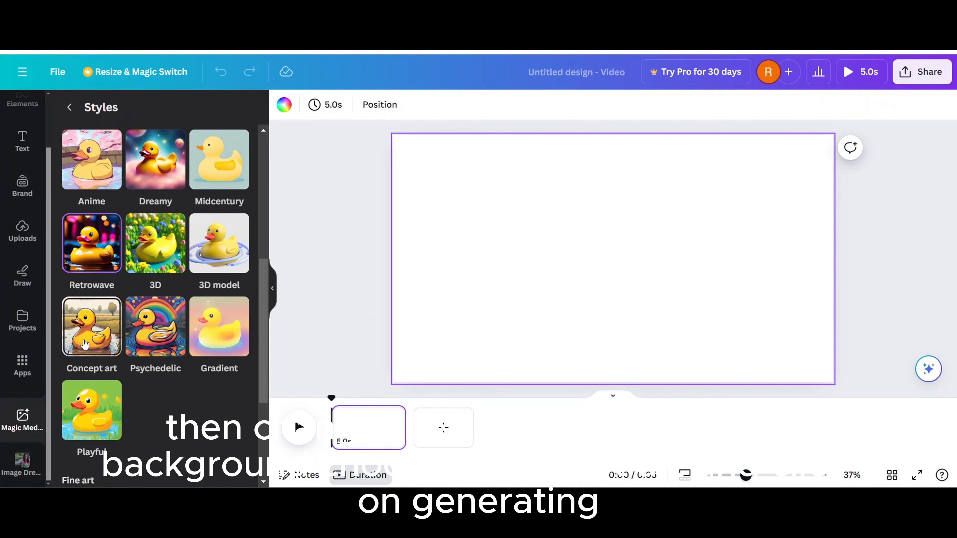
click(84, 344)
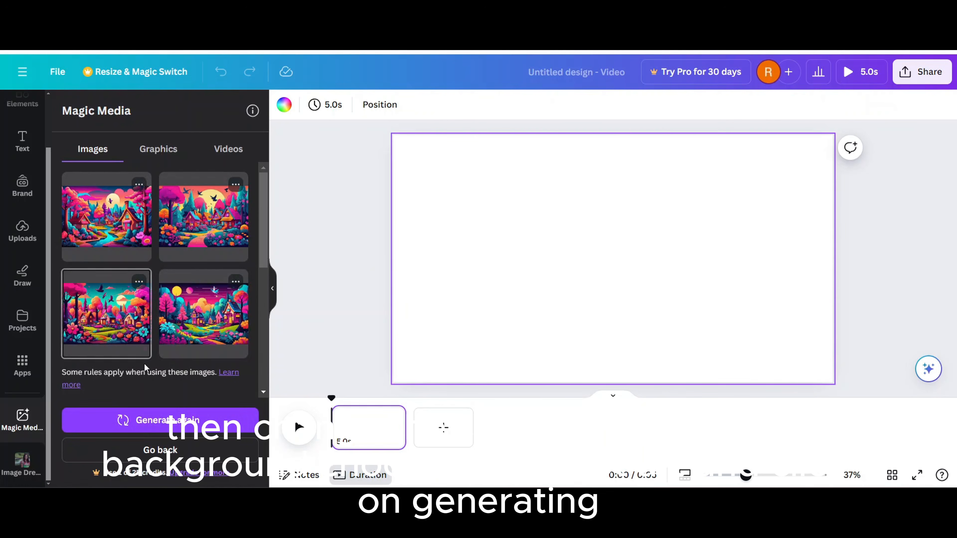
click(188, 422)
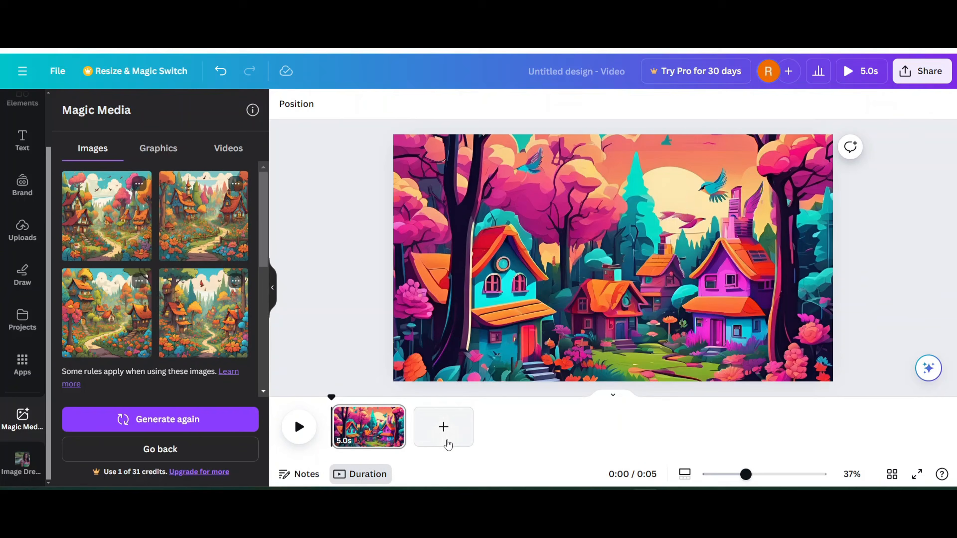
click(448, 437)
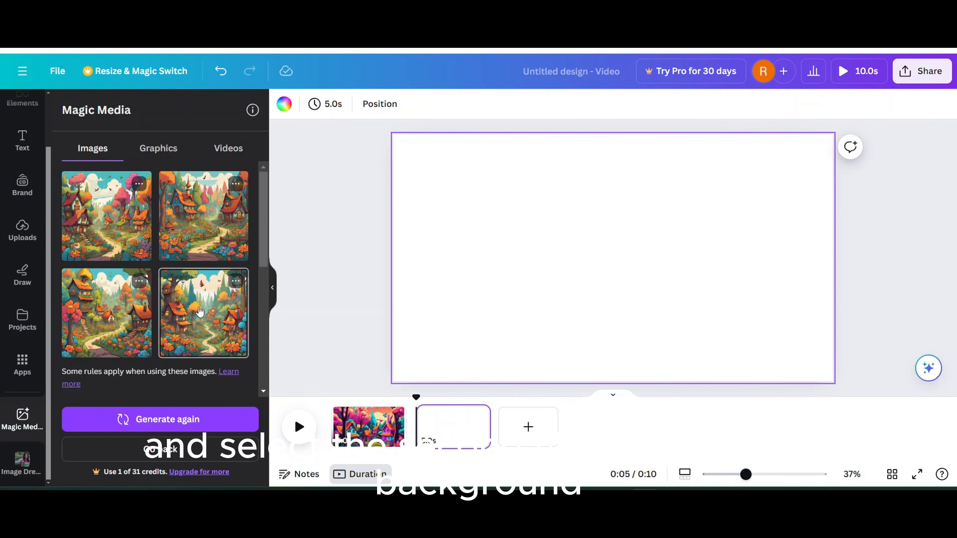
click(203, 313)
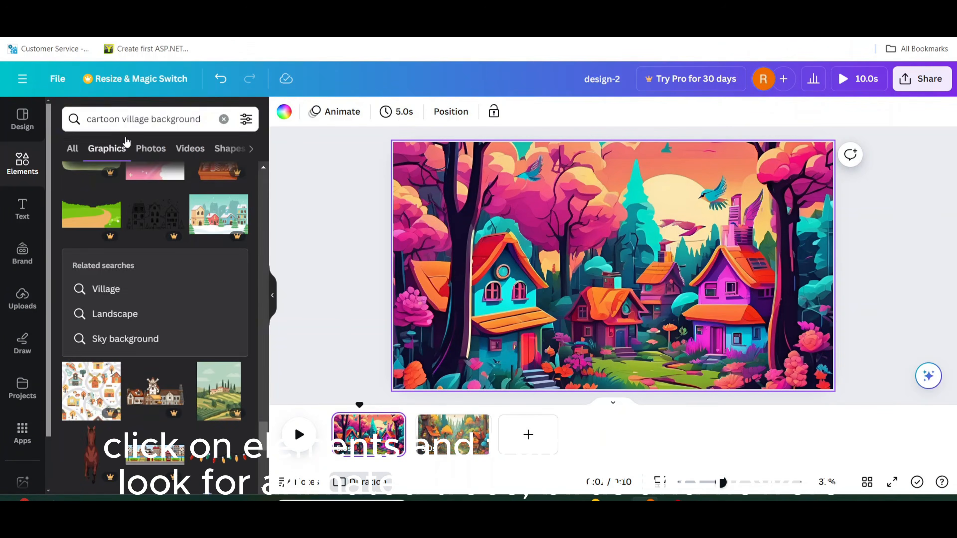
Find graphics for "animated birds" and place a flying brown bird in the sky of the first scene.
click(224, 119)
click(124, 282)
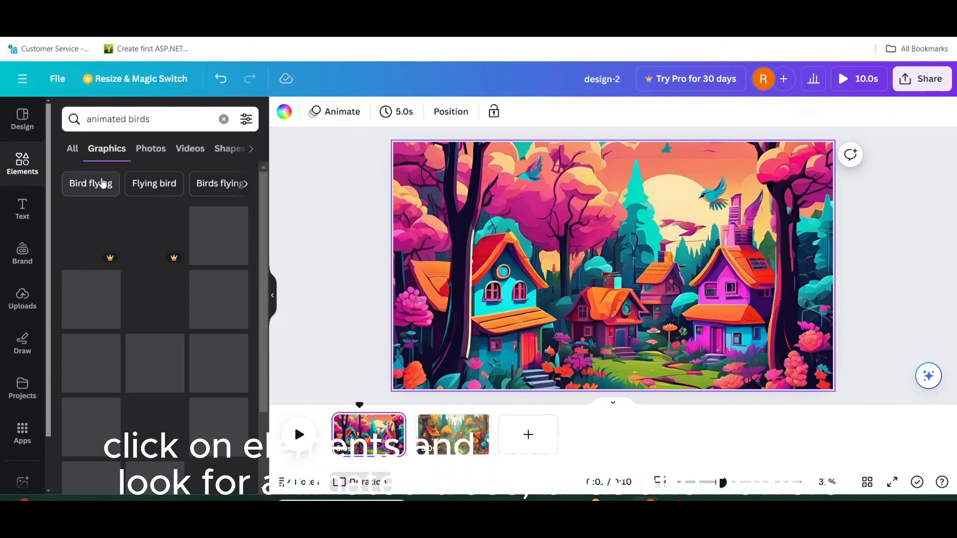
drag(85, 306, 667, 207)
Decorate the first scene with a white outlined dove, a blue cloud and a green tree beside the purple house.
scroll(150, 339, down, 10)
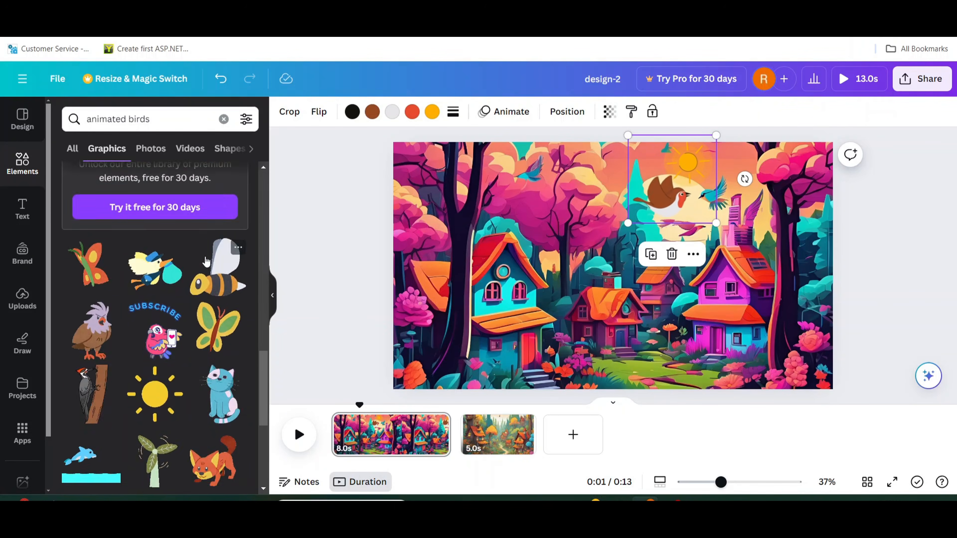
click(90, 335)
scroll(129, 422, down, 10)
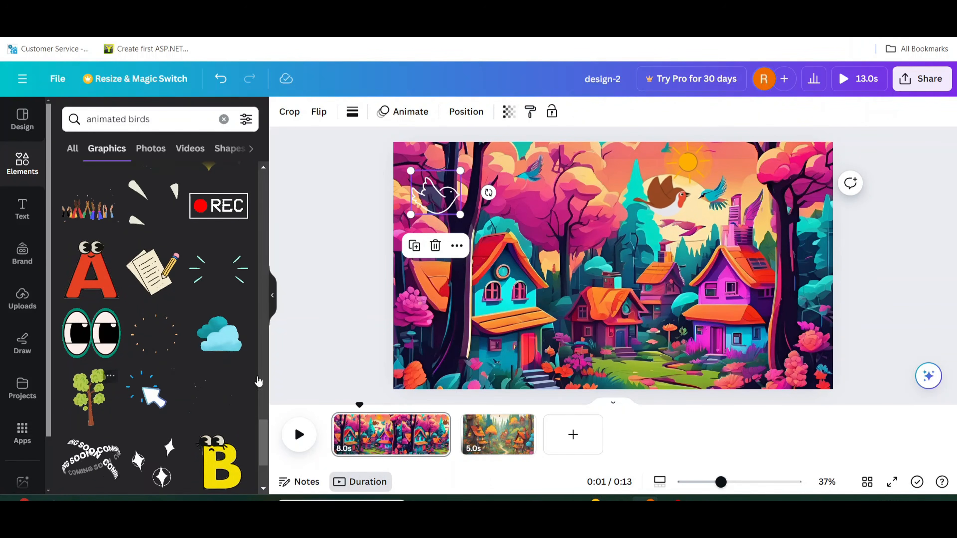
drag(219, 334, 538, 166)
drag(88, 381, 788, 332)
Find graphics for "animated flowers" and place white flowers in the lower-left corner of the first scene.
click(155, 119)
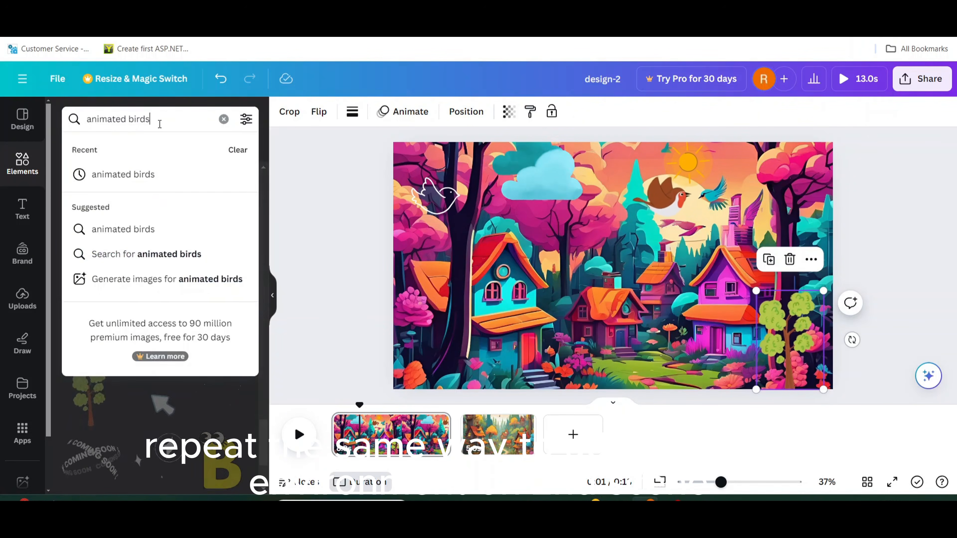
key(BackSpace)
key(BackSpace)
key(BackSpace)
key(BackSpace)
key(BackSpace)
text(flow)
click(128, 229)
click(216, 420)
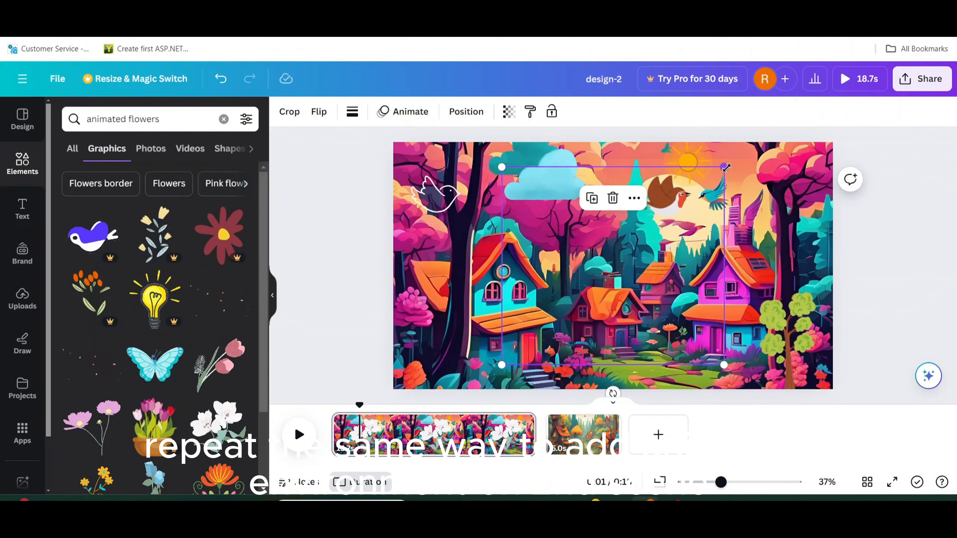
drag(613, 266, 434, 364)
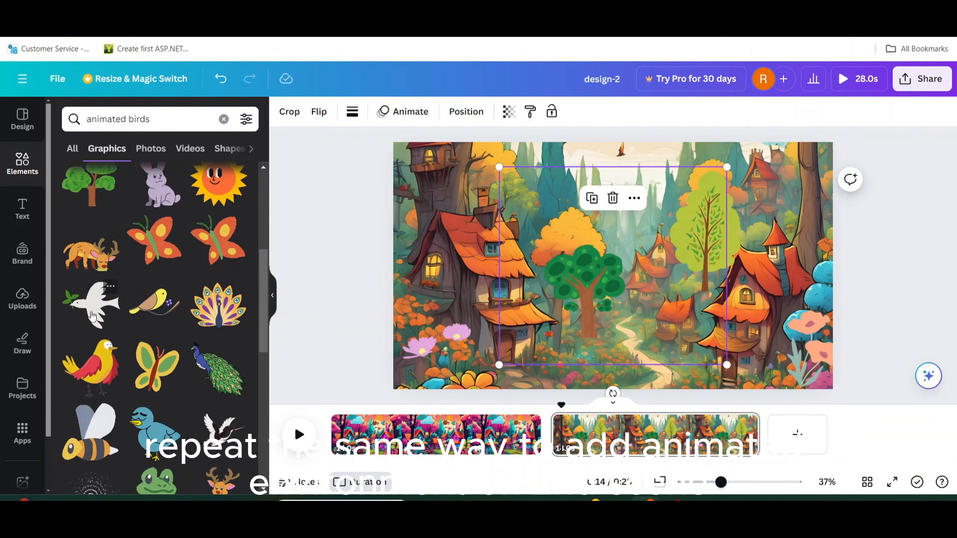
Add a white dove to the second scene and create a custom motion animation for the outlined dove in the first scene.
drag(91, 316, 769, 214)
click(403, 112)
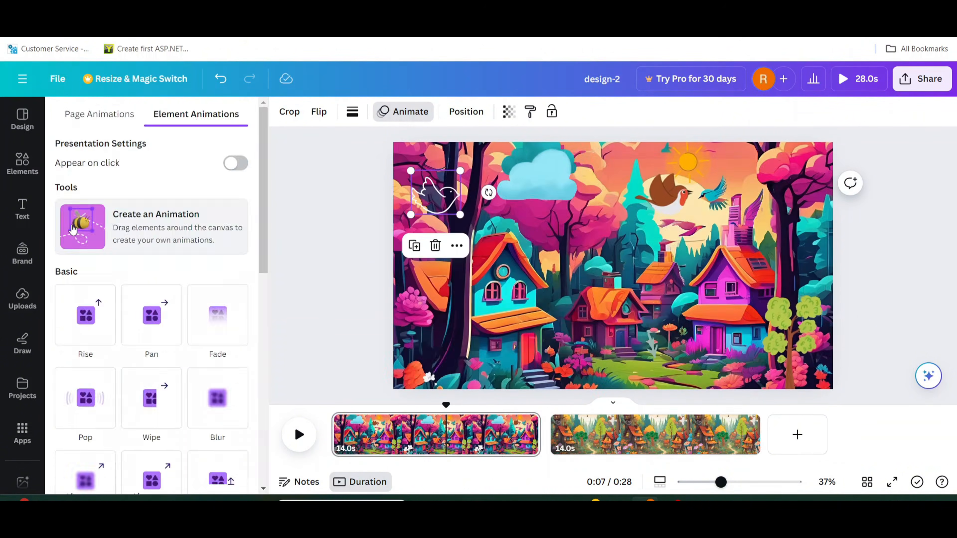
click(100, 192)
Download the design as MP4 Video, narrowing the page selection so the scene is saved as its own file.
click(923, 79)
click(758, 406)
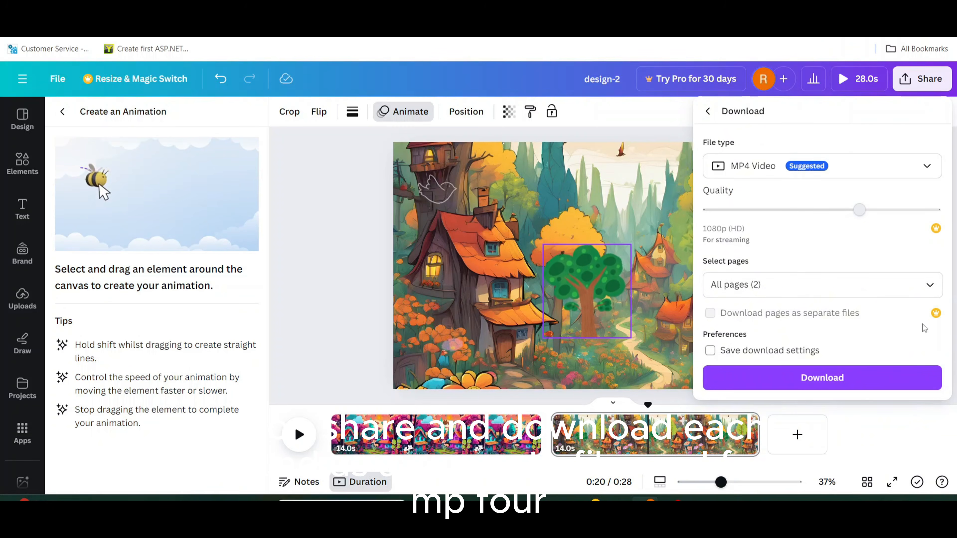
click(823, 282)
click(930, 355)
click(823, 434)
click(847, 354)
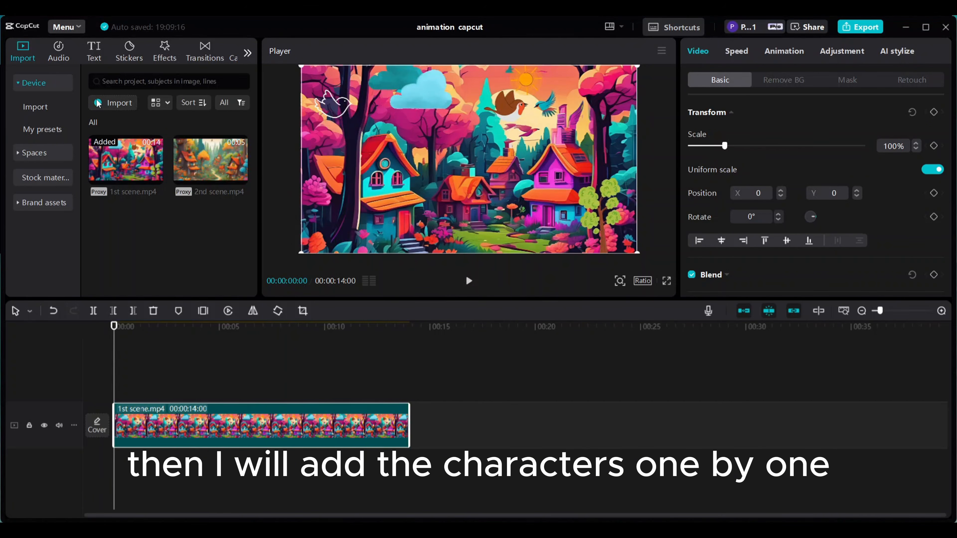
Switch to CapCut and import all green-screen clips from the anna and bunney folders inside adobe_express.
click(113, 103)
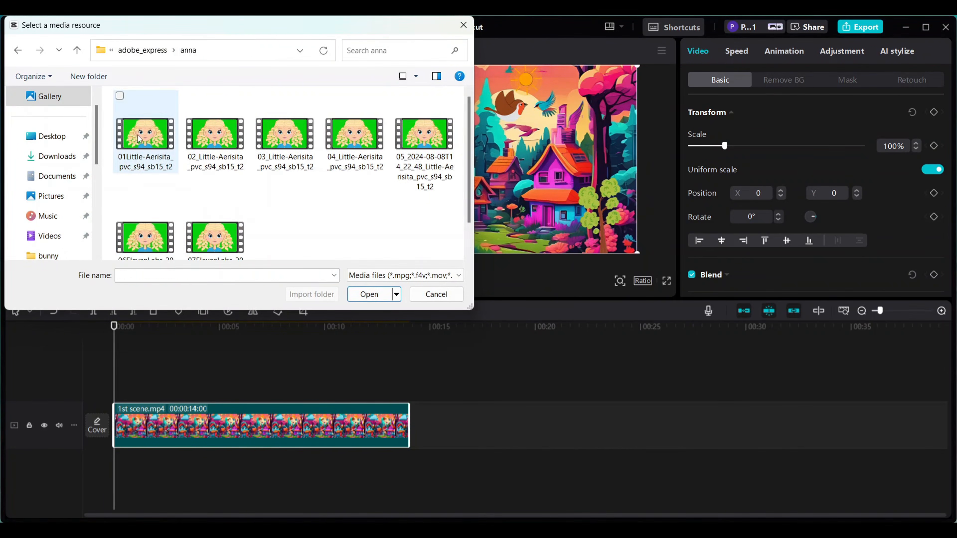
key(ctrl+a)
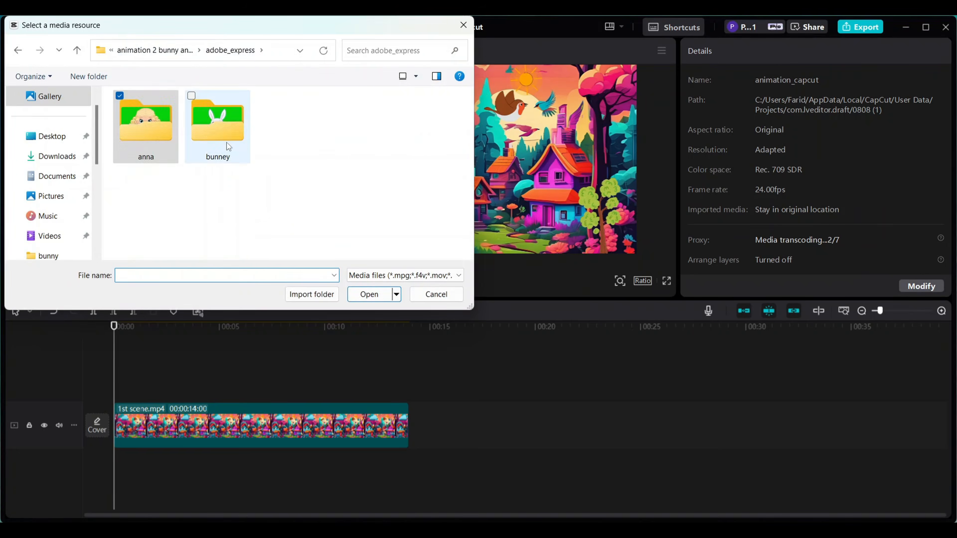
double_click(229, 146)
click(145, 129)
key(ctrl+a)
key(Return)
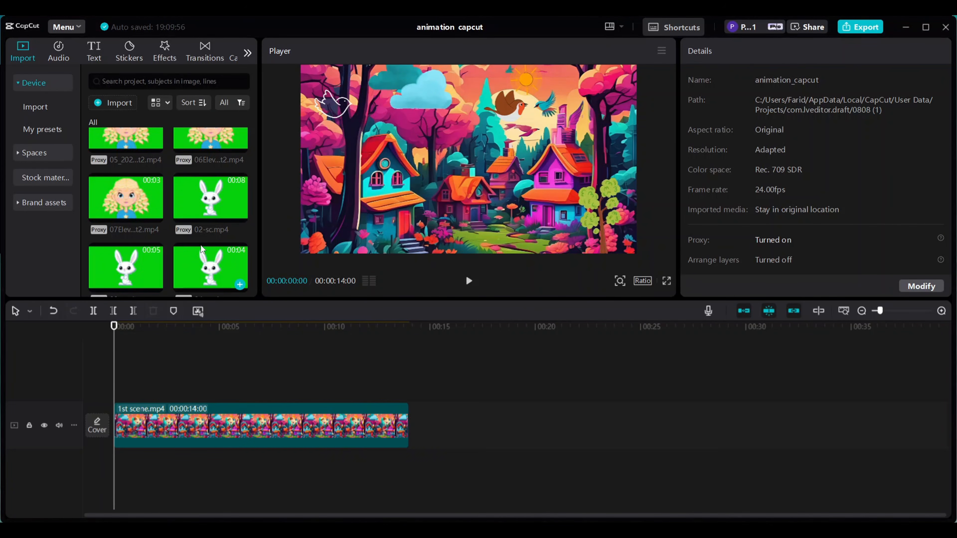
Add the talking bunny clip on a track above the scene, scale it to 42% and move it to the lower left.
click(240, 270)
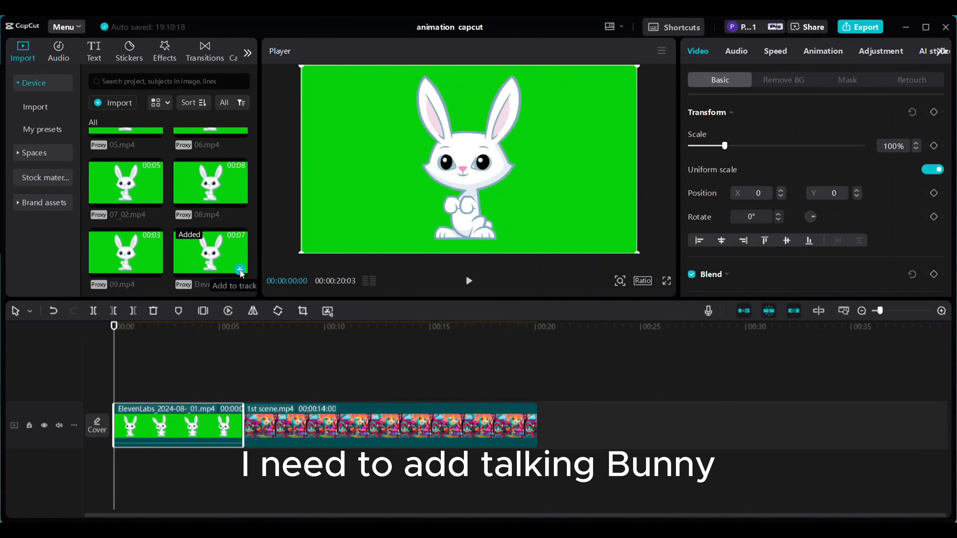
drag(219, 426, 217, 386)
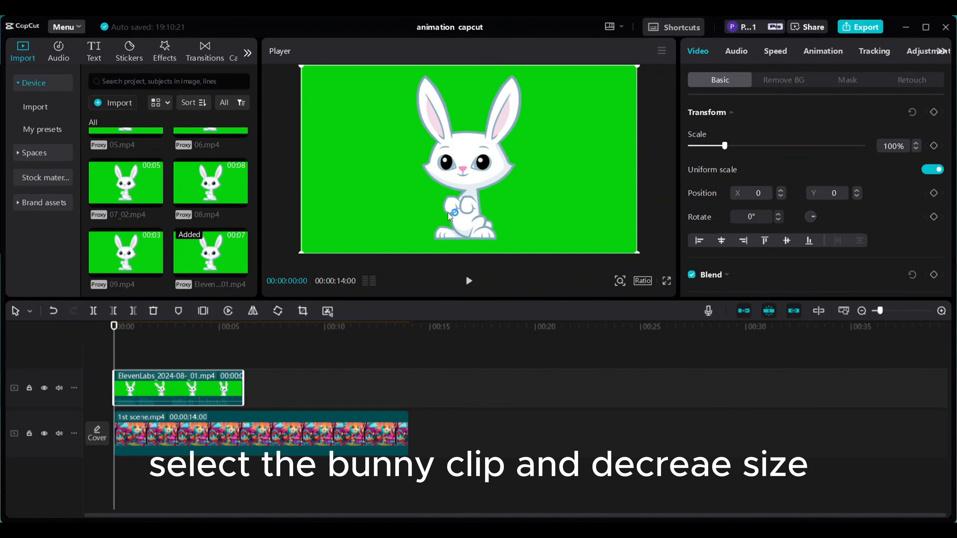
drag(724, 146, 704, 146)
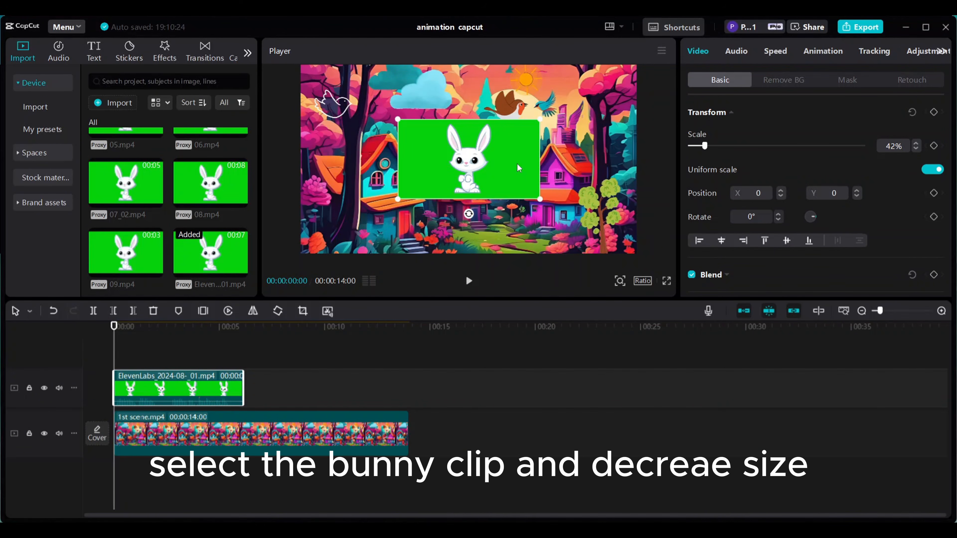
drag(519, 168, 459, 219)
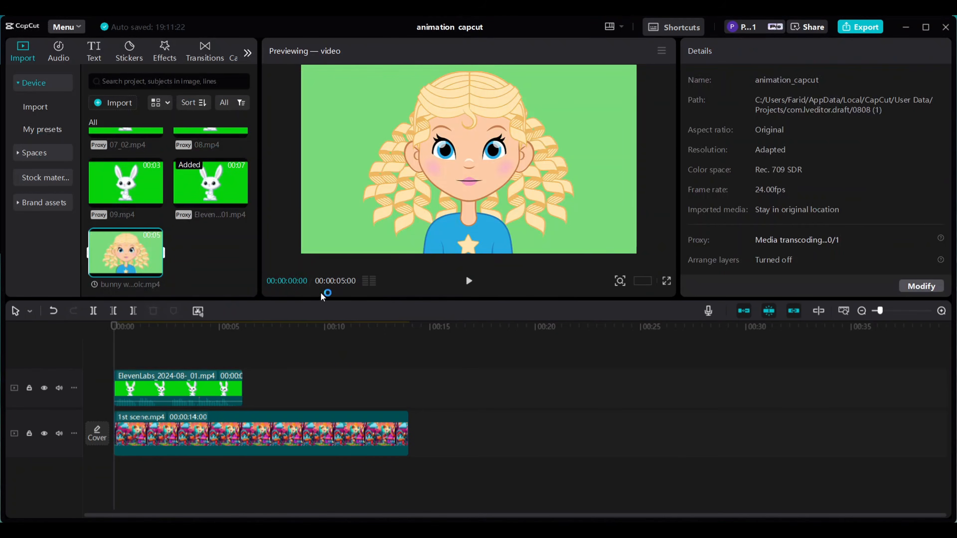
Add the silent Anna clip on a track above the bunny, scale it to 44% and place it at the scene's lower right.
click(155, 270)
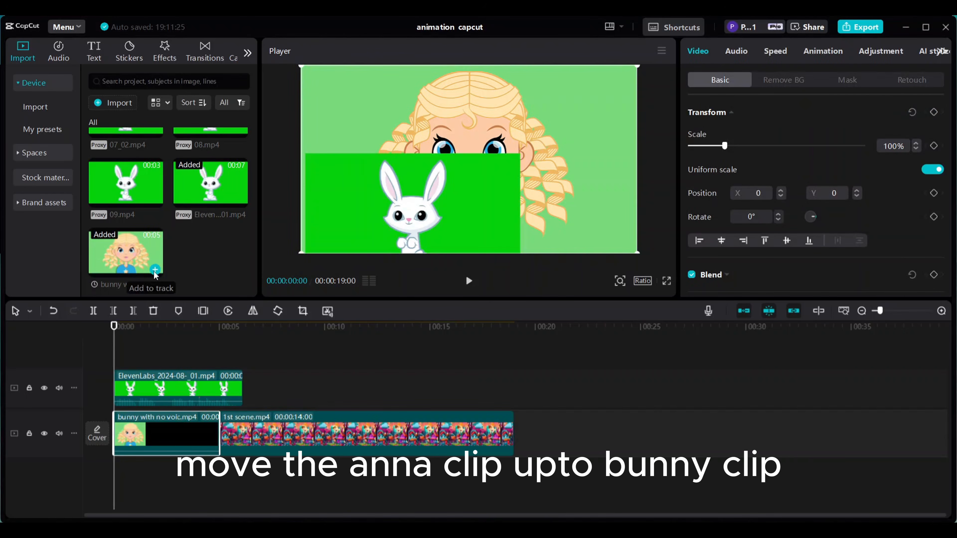
drag(202, 431, 215, 369)
drag(193, 357, 195, 356)
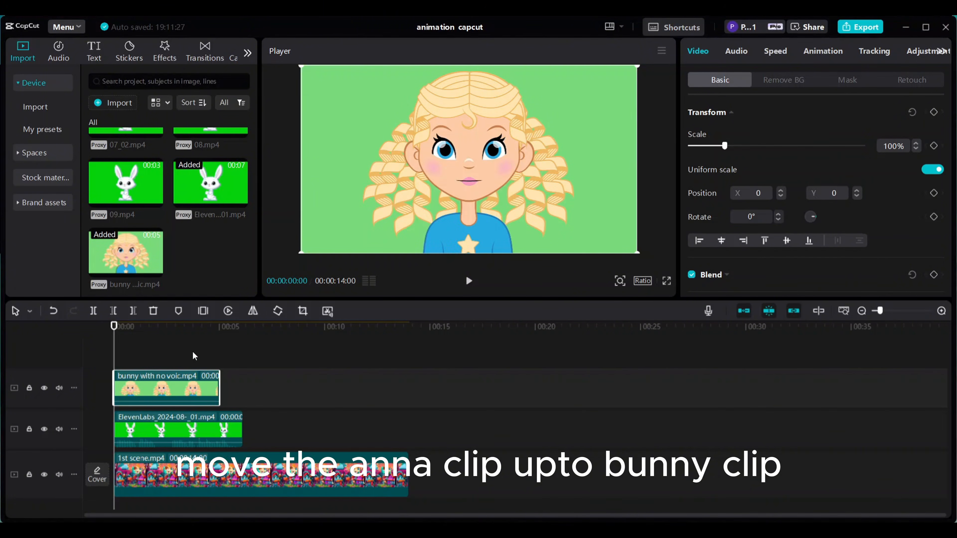
drag(724, 147, 707, 163)
drag(469, 164, 549, 202)
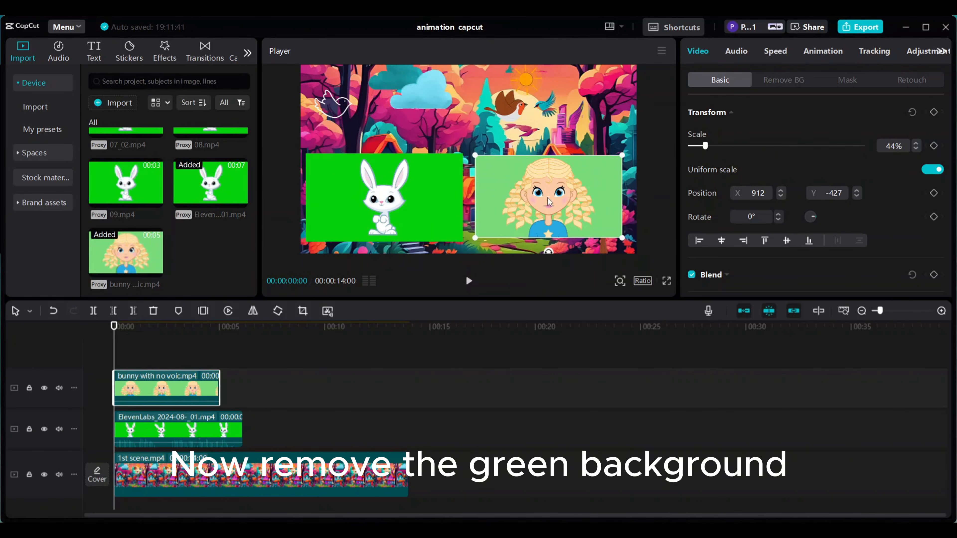
Remove the bunny clip's background with Chroma key by picking its green color.
click(219, 434)
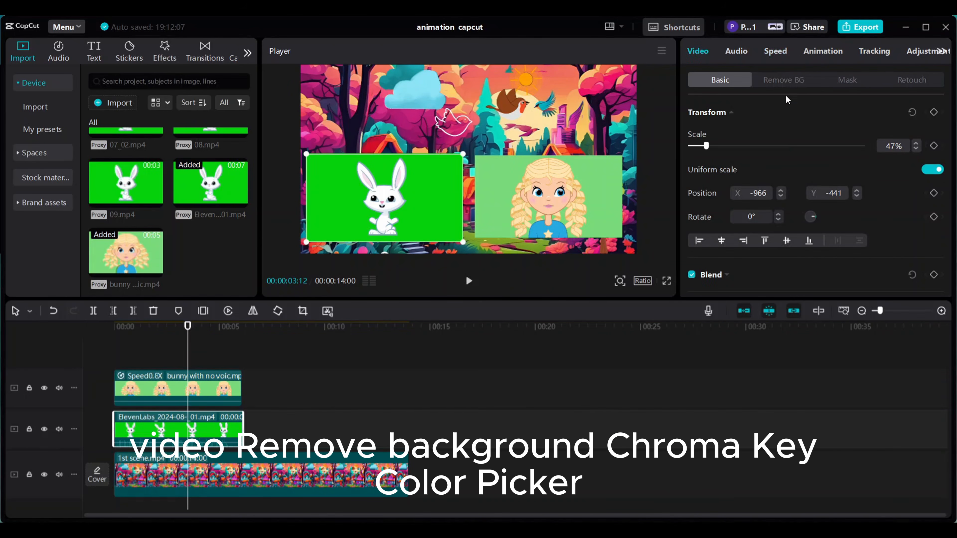
click(798, 83)
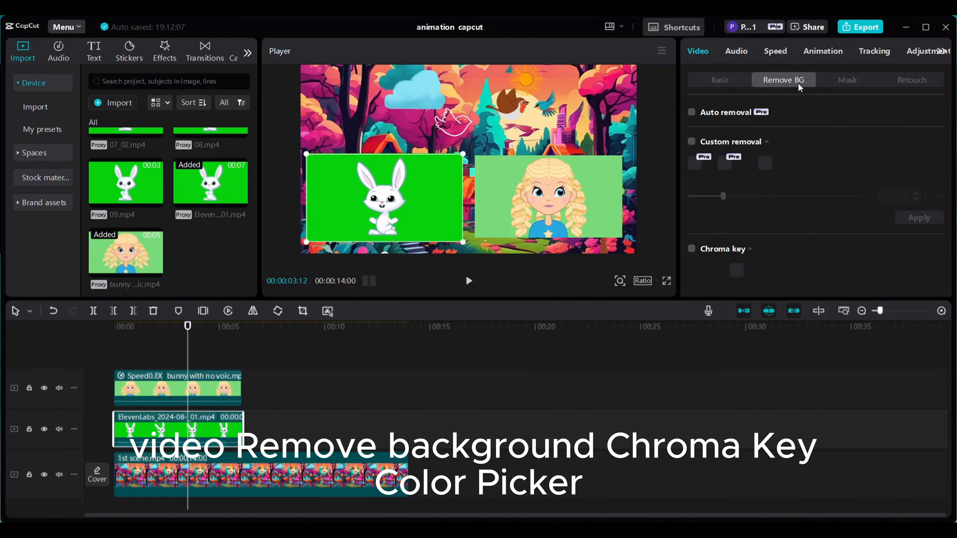
click(692, 250)
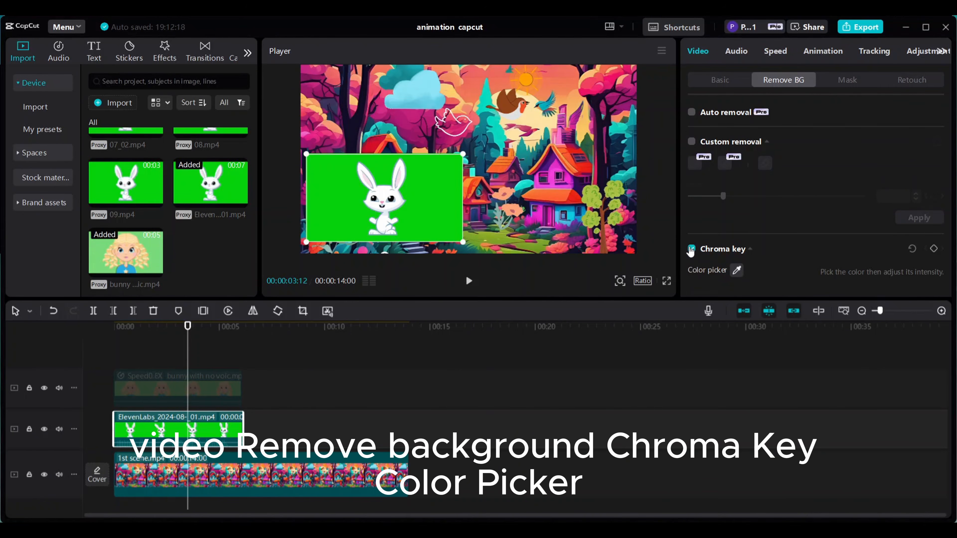
click(737, 270)
click(423, 210)
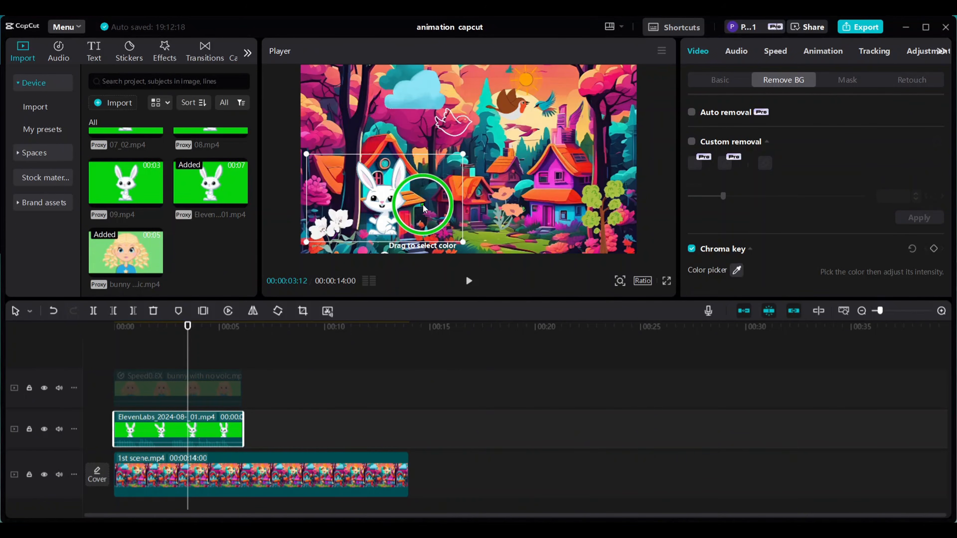
click(423, 210)
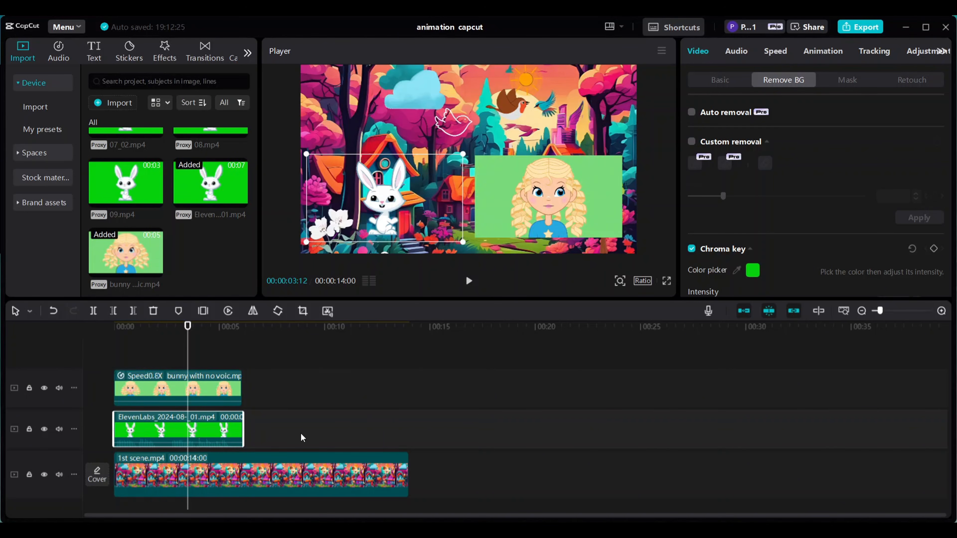
Apply the Slide Up entrance animation to the talking bunny clip in the first scene.
click(223, 400)
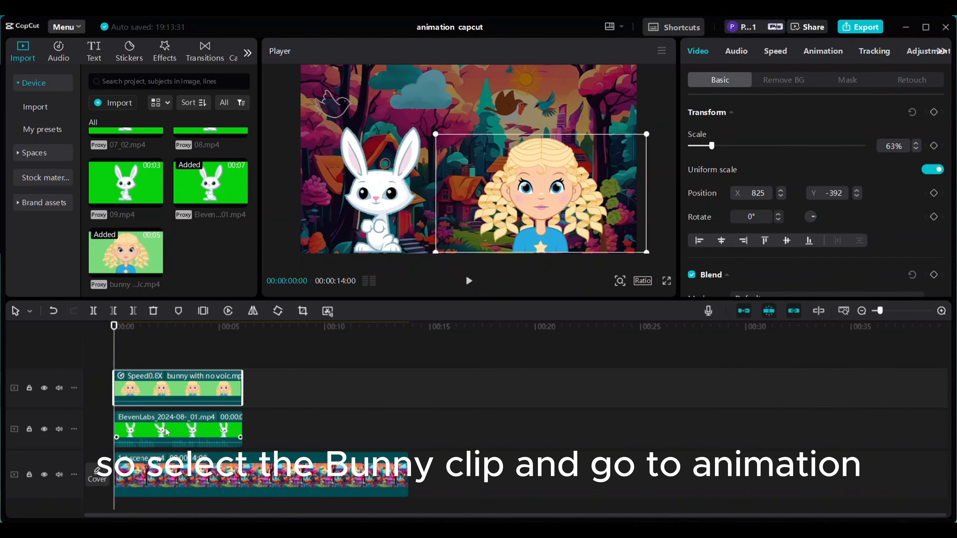
click(167, 431)
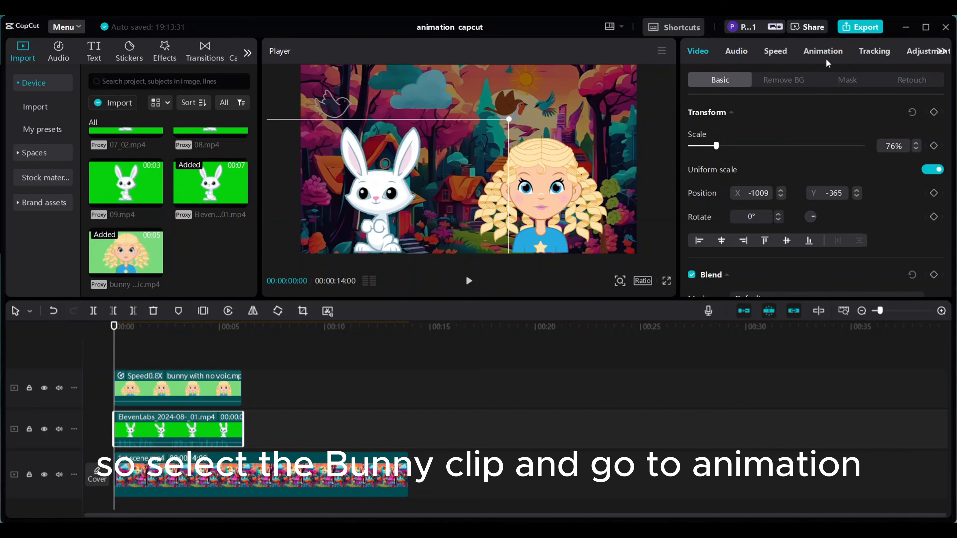
click(829, 51)
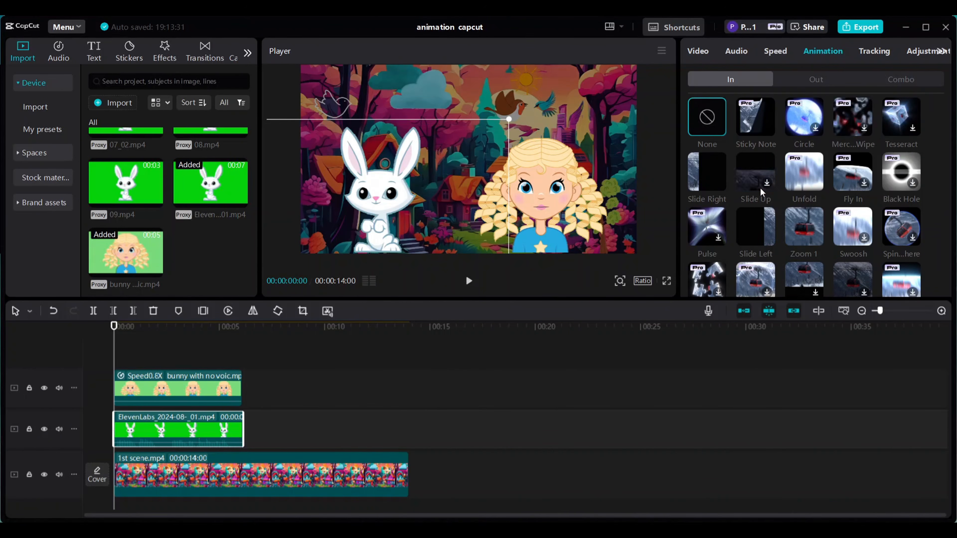
click(755, 178)
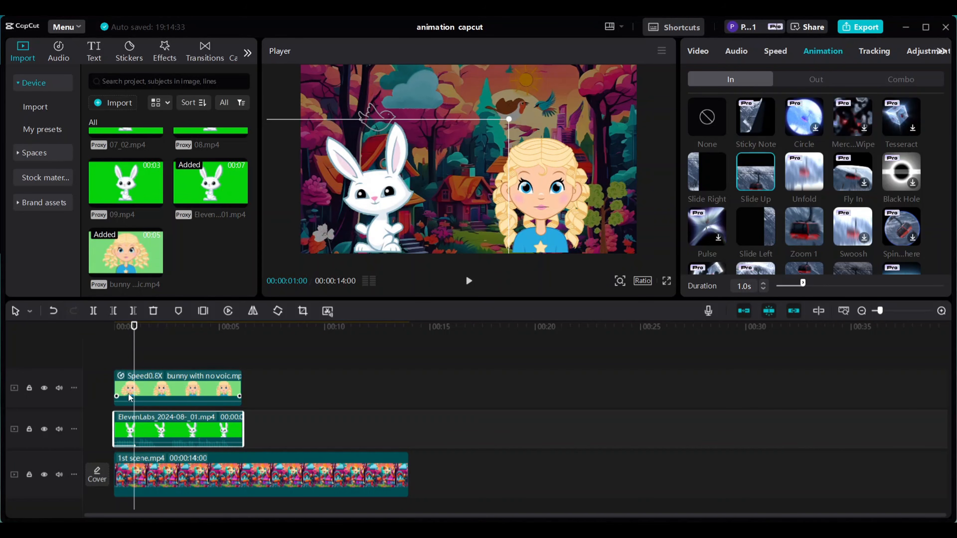
Shift the silent Anna clip to start at 1 second and trim its end to match the end of the bunny clip.
drag(144, 389, 170, 393)
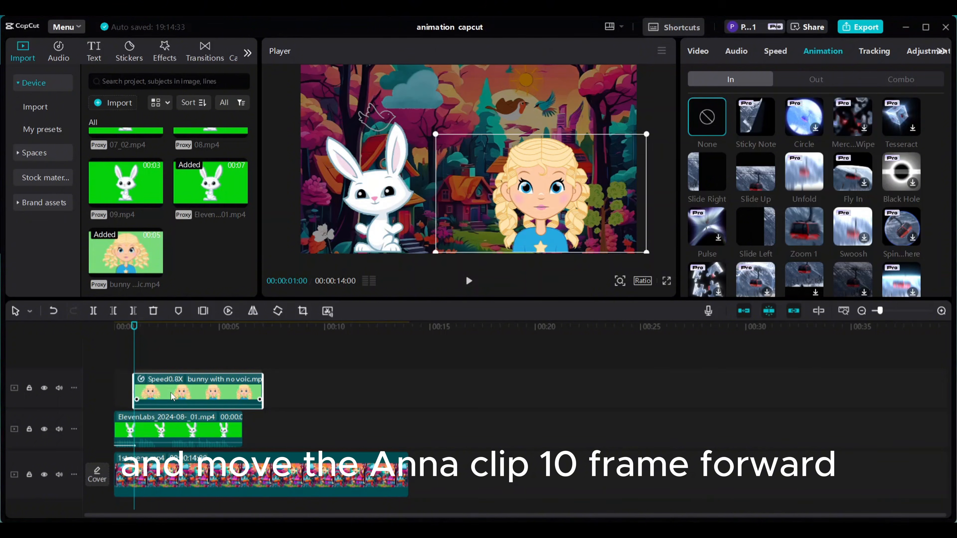
click(470, 281)
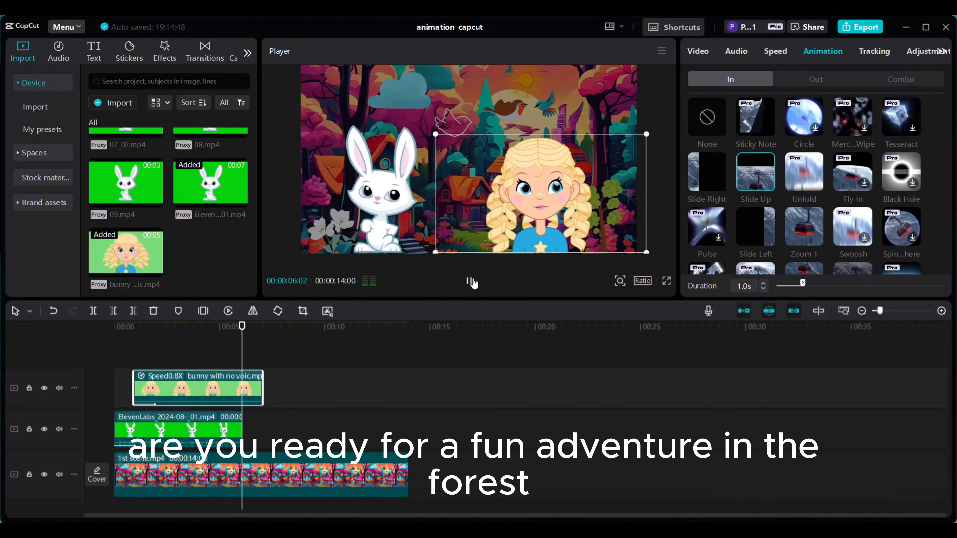
click(470, 281)
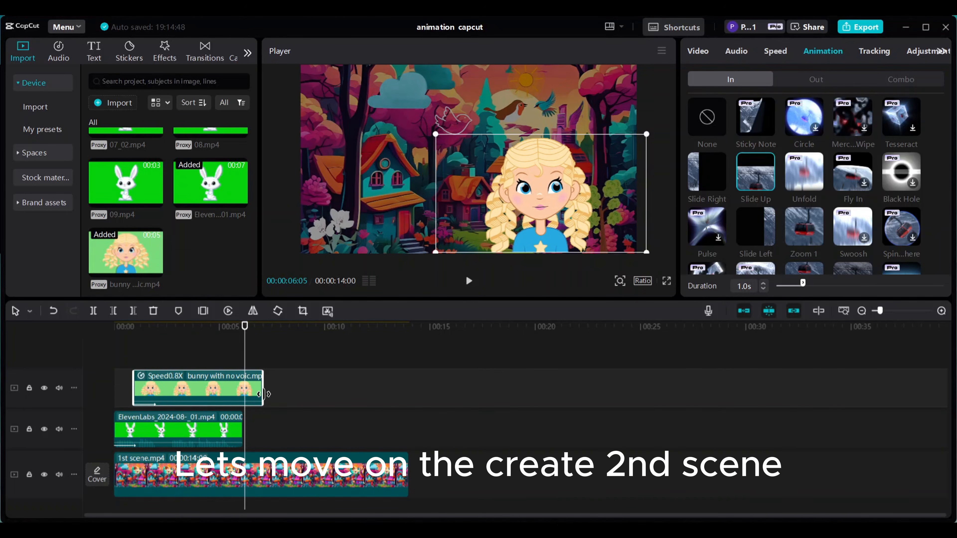
drag(260, 396, 246, 400)
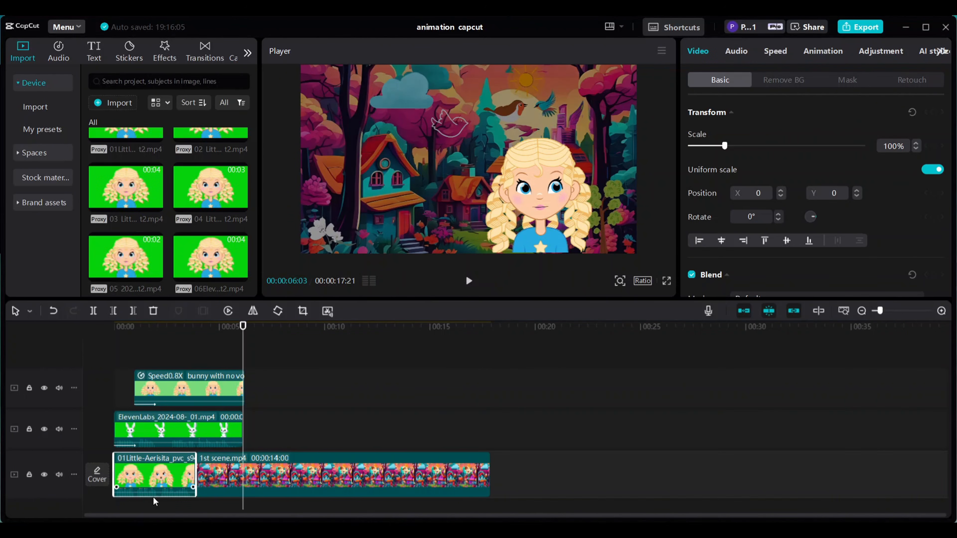
Place the talking Anna clip directly after the talking bunny clip on the same track, scaled to 58% at the scene's lower right.
drag(162, 486, 293, 446)
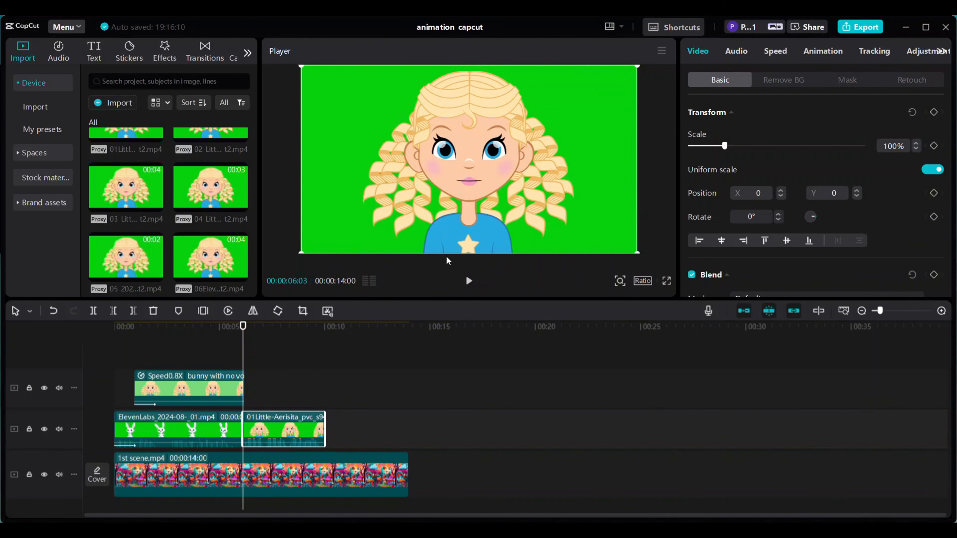
click(468, 282)
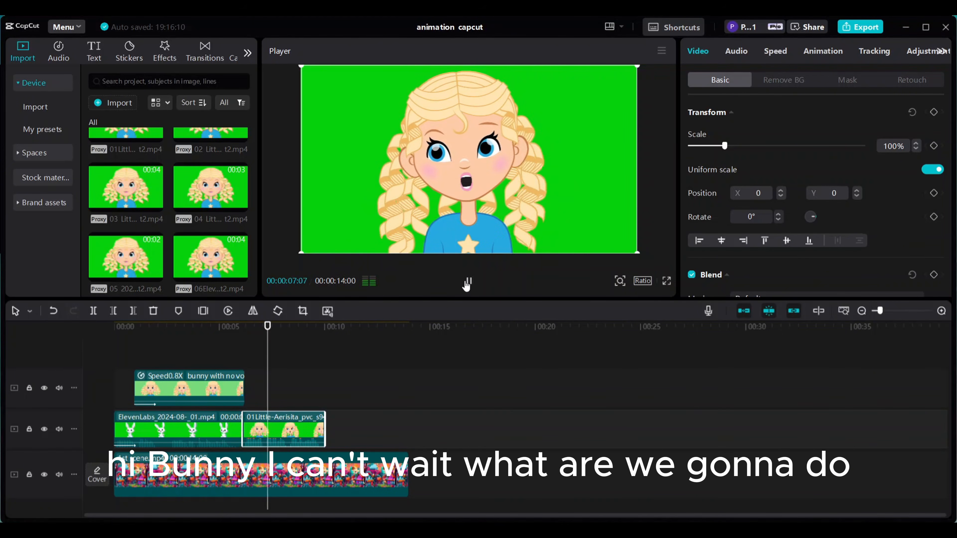
click(468, 281)
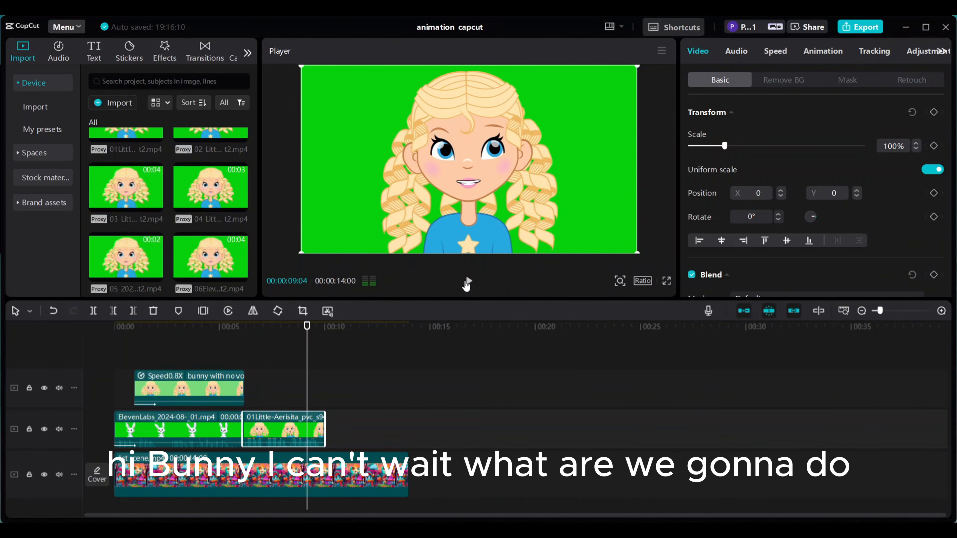
drag(725, 147, 714, 156)
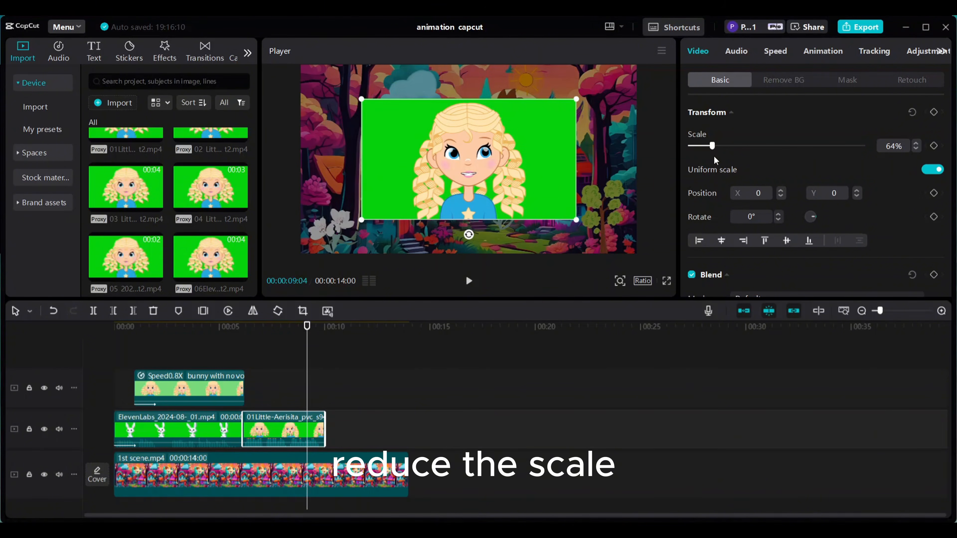
drag(513, 174, 556, 203)
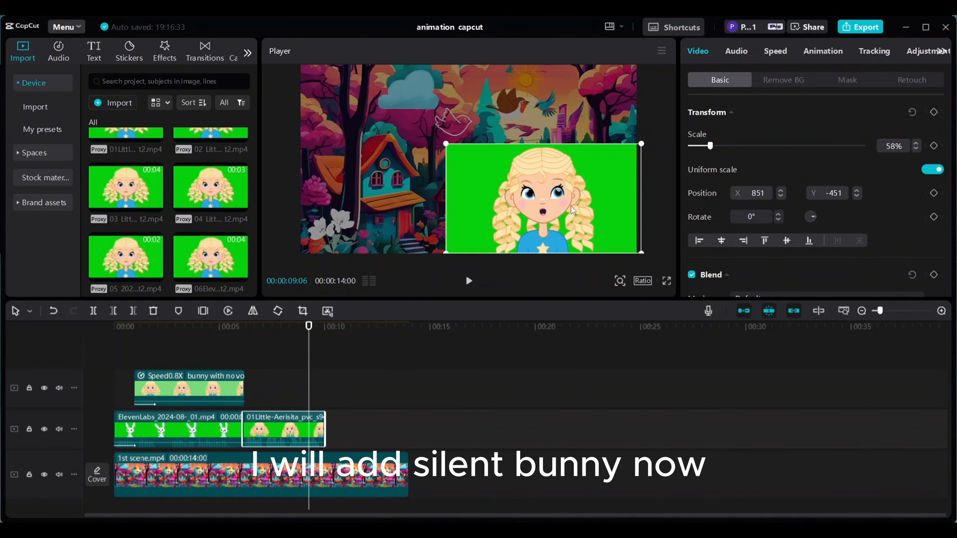
Add Truffles.mp4 above the talking Anna clip, scale it to 53% at the scene's lower left, and open its background removal settings.
scroll(230, 247, down, 5)
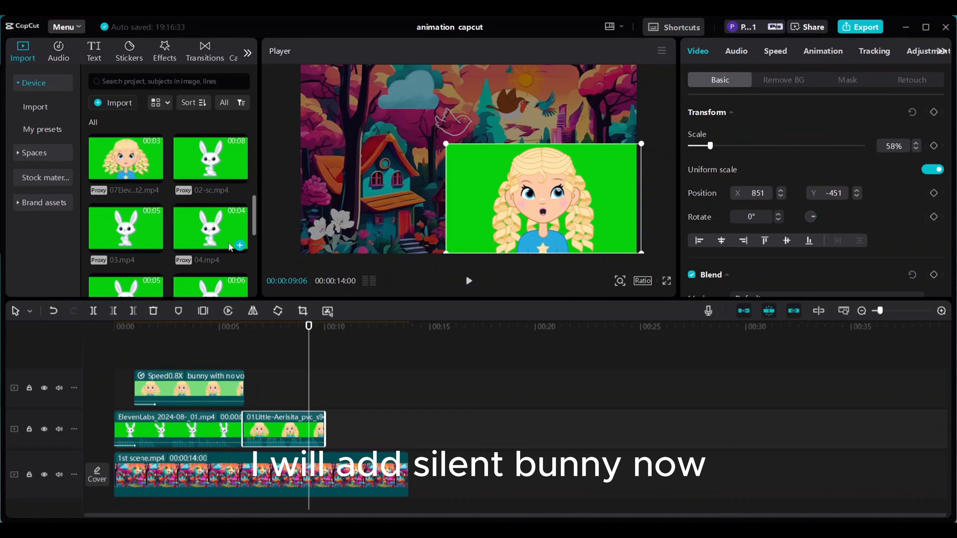
drag(211, 253, 270, 395)
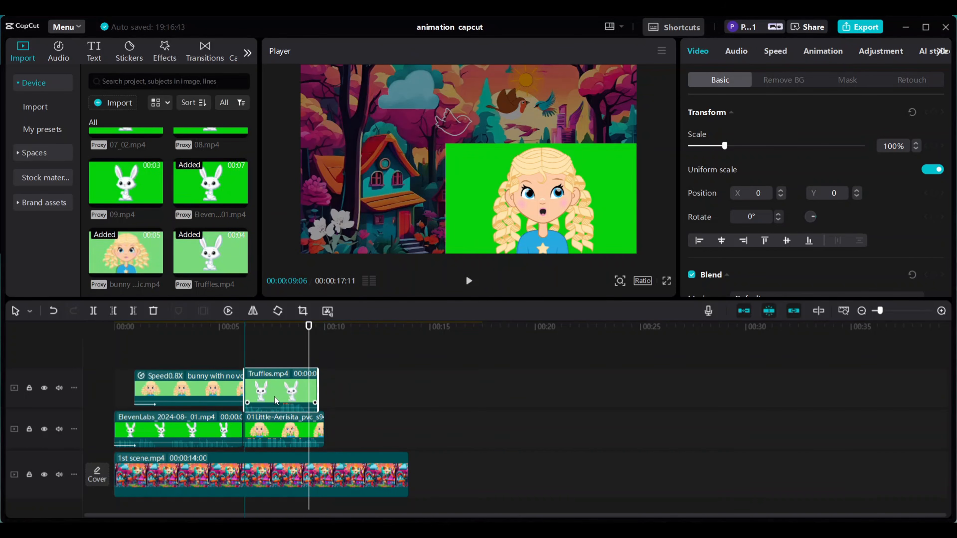
drag(714, 145, 708, 147)
drag(432, 206, 419, 198)
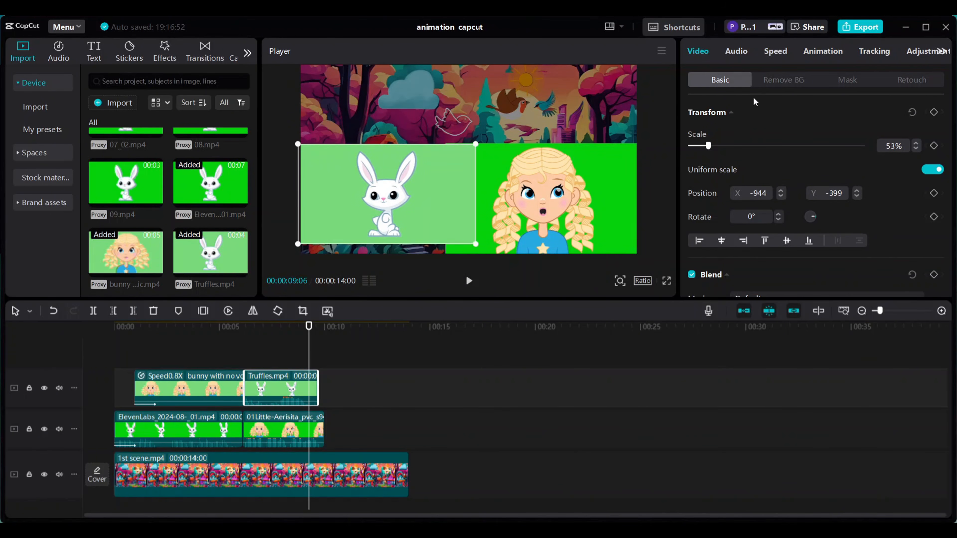
click(781, 81)
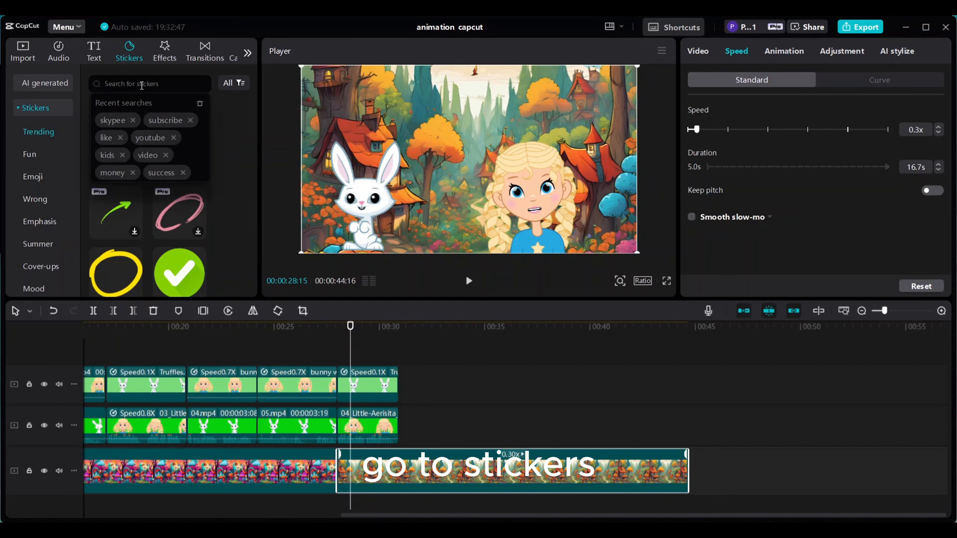
Search the stickers for "birds" and add the pink bird sticker above the second scene at 00:00:28:15.
text(birds)
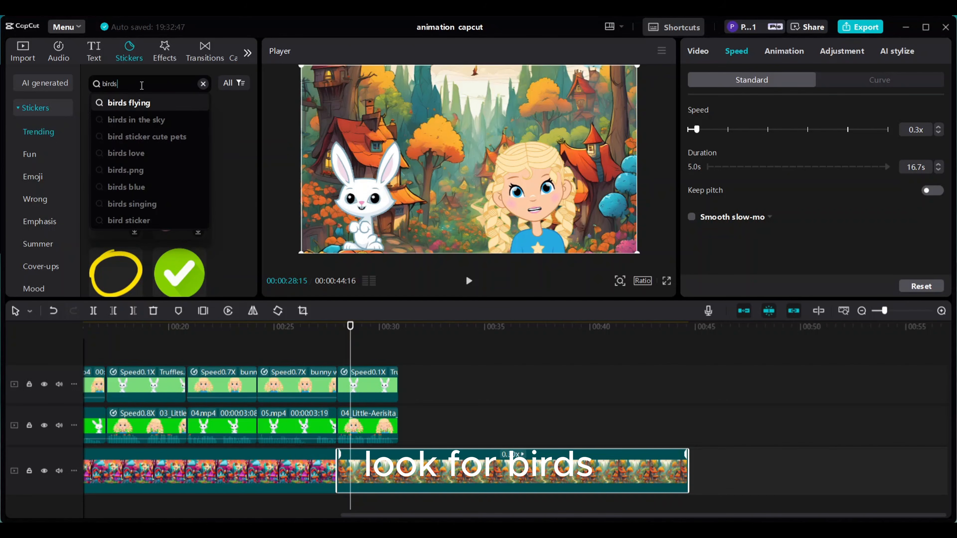
key(Return)
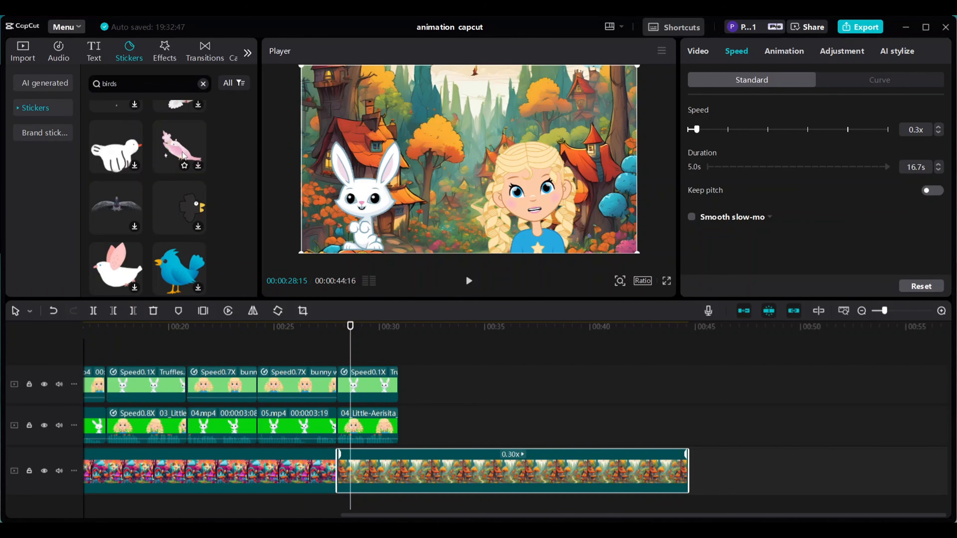
click(182, 155)
click(198, 166)
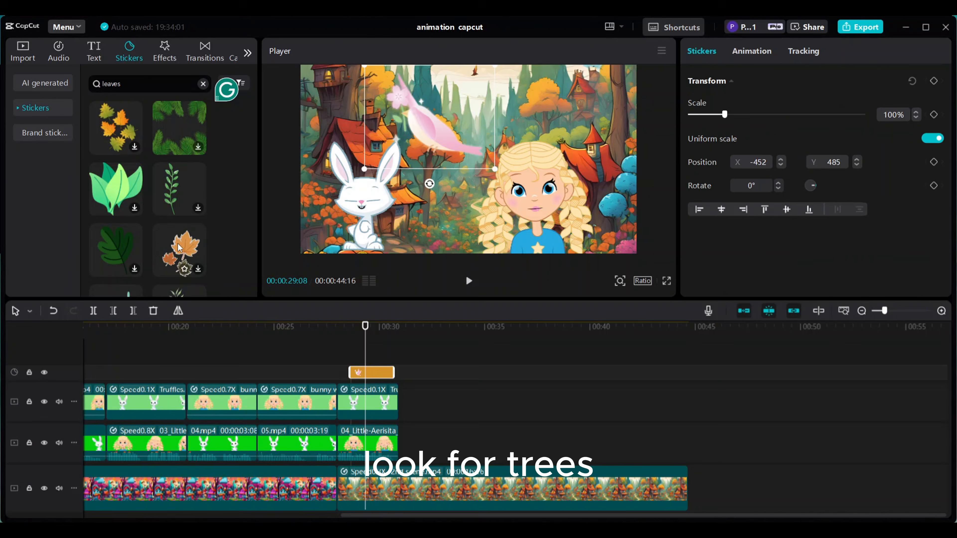
Add the sticker with three maple leaves on a track above the bird sticker and shift it slightly later.
click(179, 248)
click(198, 268)
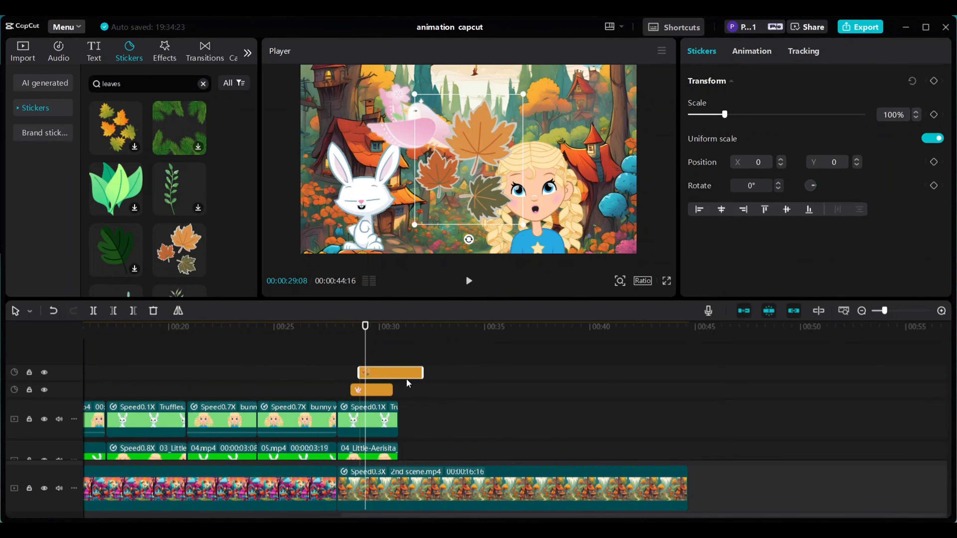
drag(407, 378, 412, 379)
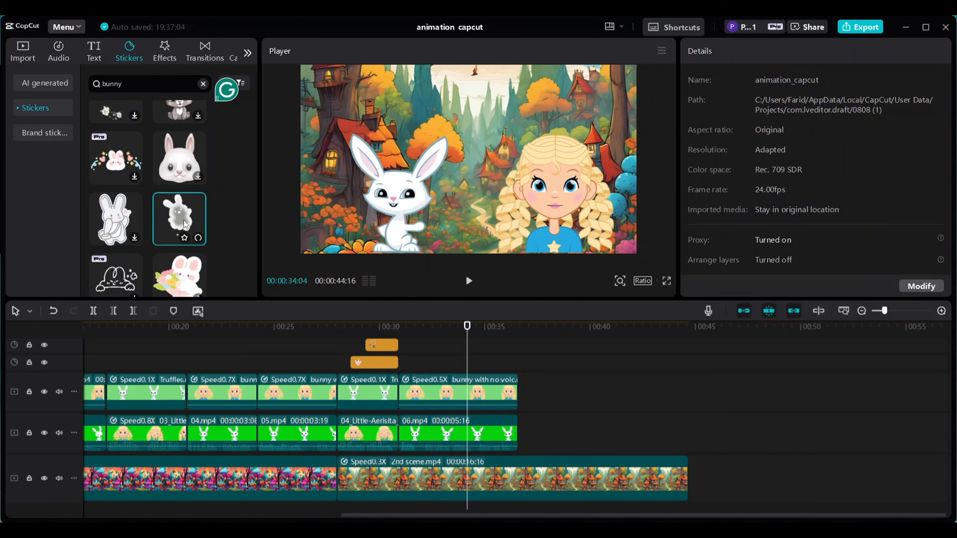
Preview the bunny stickers and add the sitting pink bunny to the timeline at 00:00:34:04.
click(184, 222)
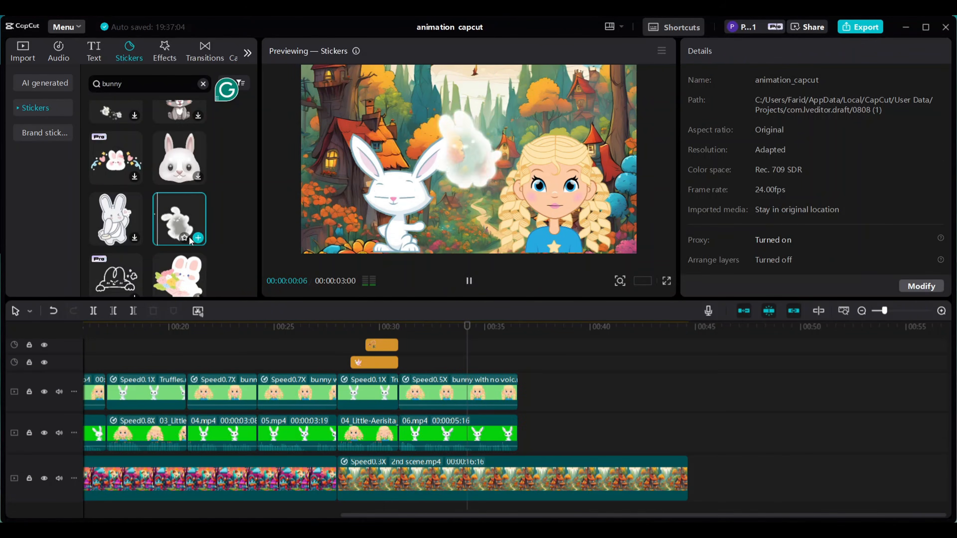
scroll(193, 241, down, 3)
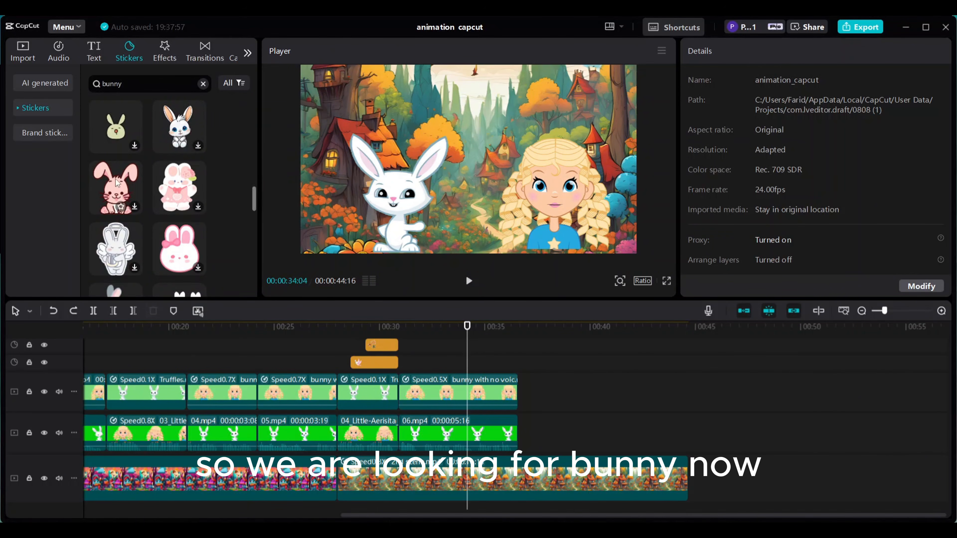
click(108, 183)
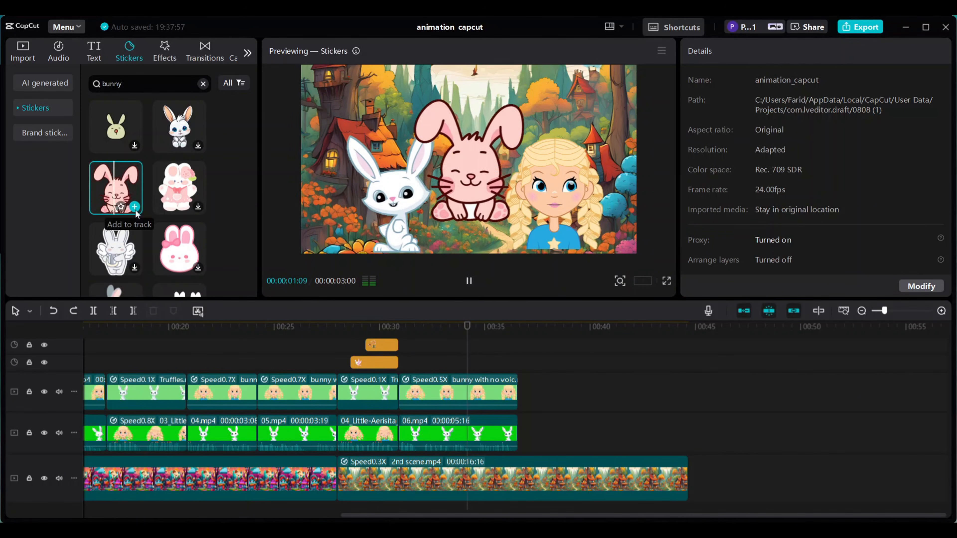
click(135, 207)
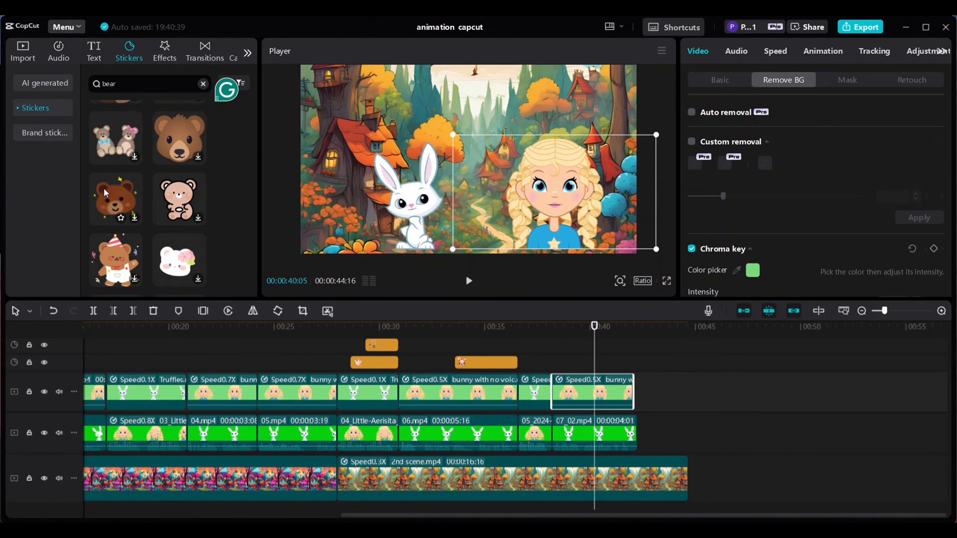
Add the sitting brown teddy bear sticker at 00:00:40:05, scale it to 47% and place it between and above the bunny and Anna.
scroll(113, 203, up, 3)
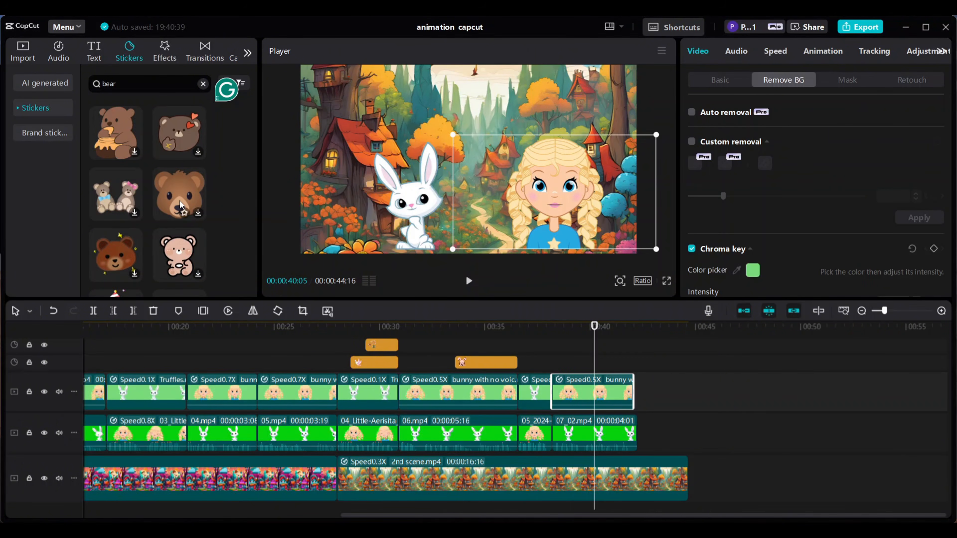
scroll(180, 200, up, 1)
scroll(180, 201, down, 5)
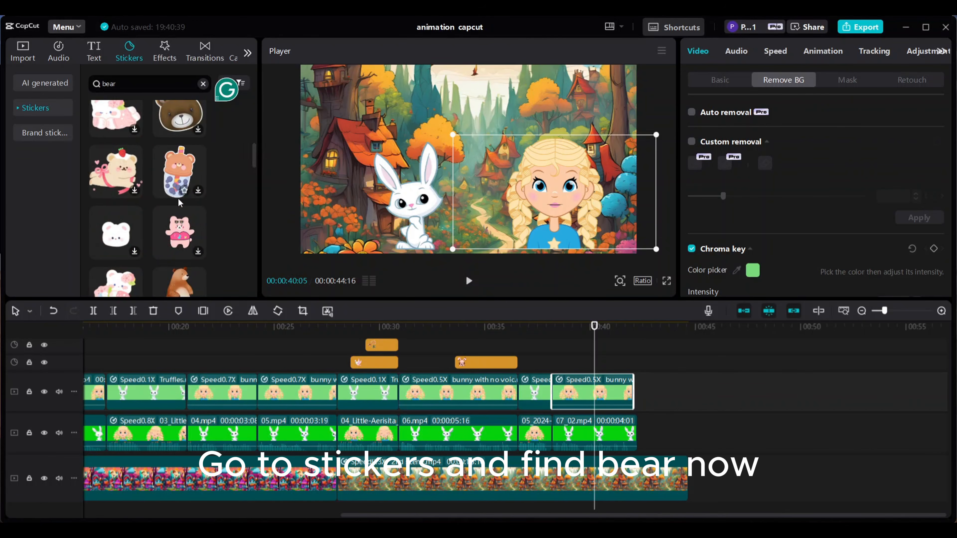
scroll(178, 219, down, 5)
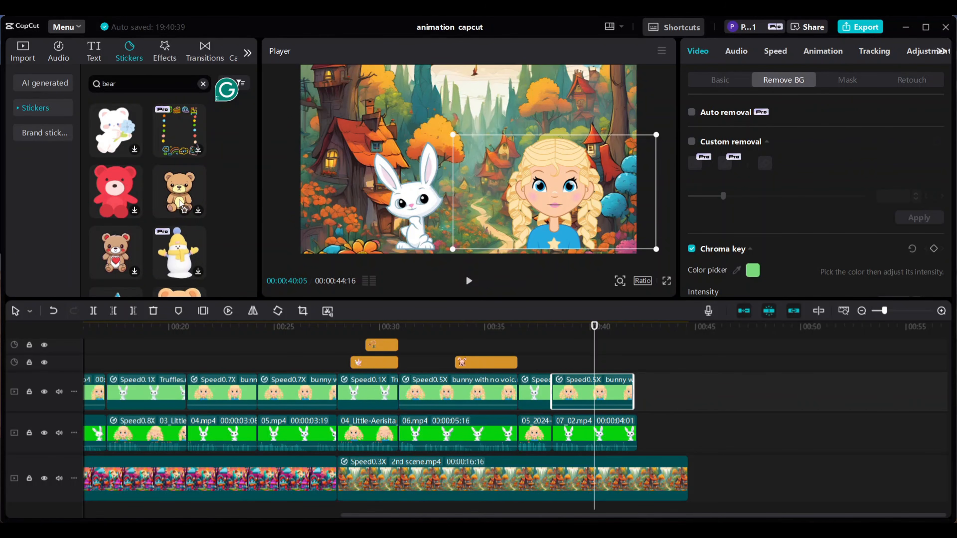
drag(180, 204, 297, 228)
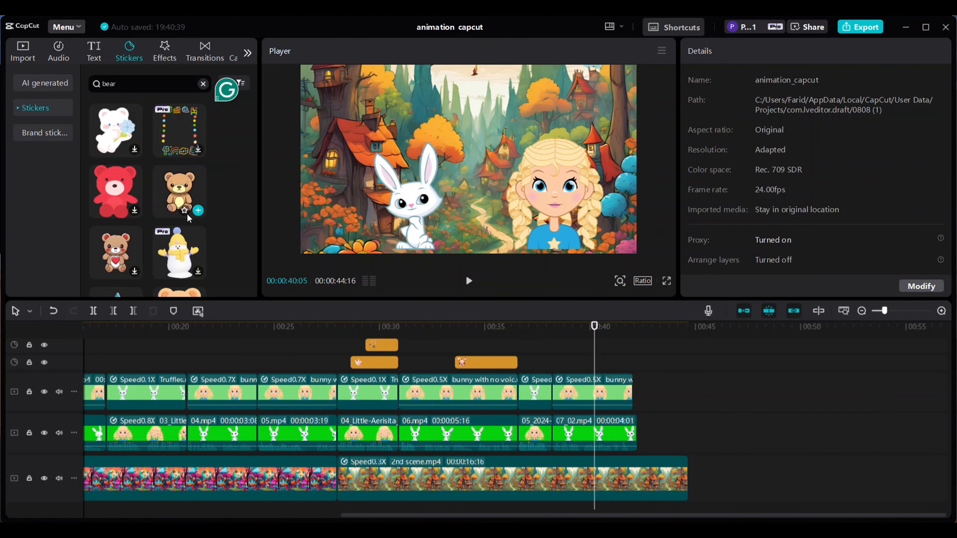
click(198, 210)
drag(725, 115, 705, 114)
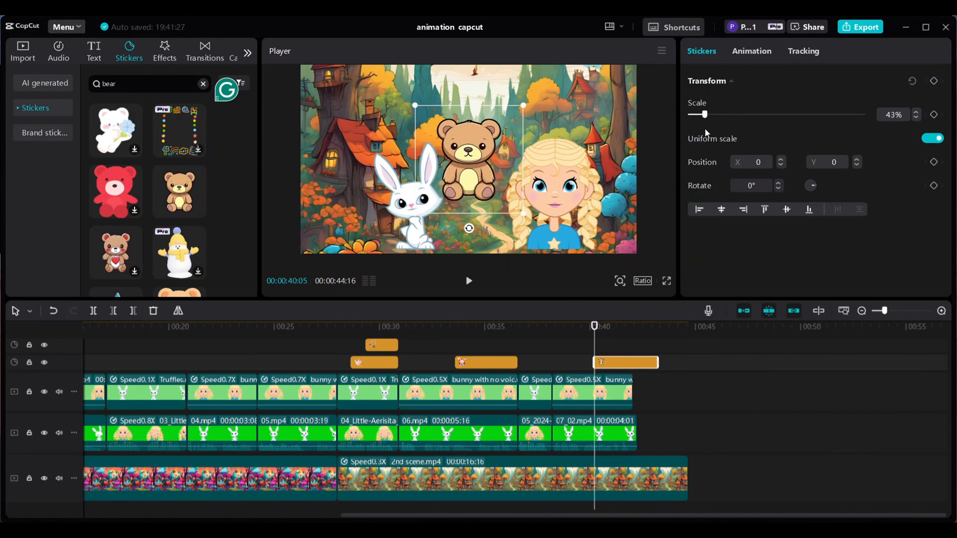
drag(477, 146, 482, 125)
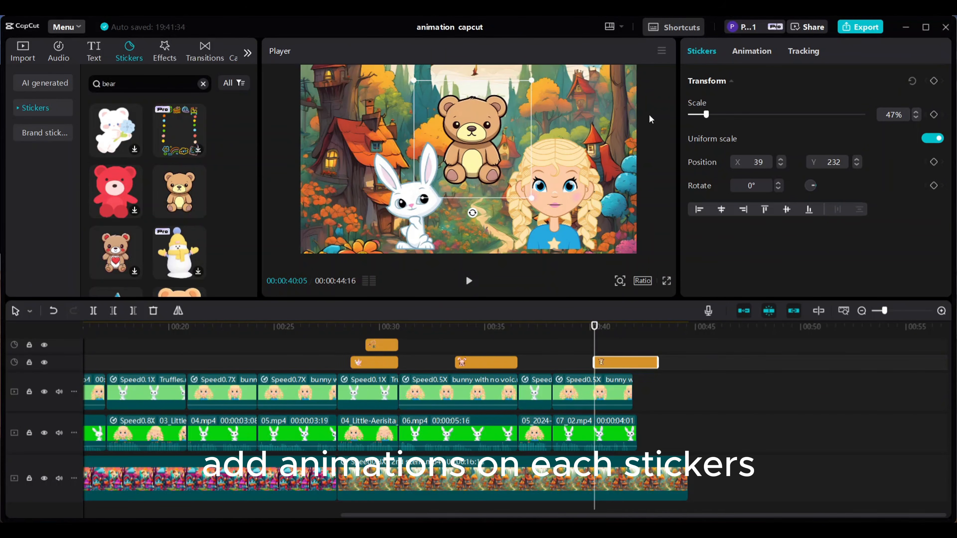
Adjust the speed of the Shake 1 loop animation on the last sticker in the timeline and play the sequence.
click(765, 50)
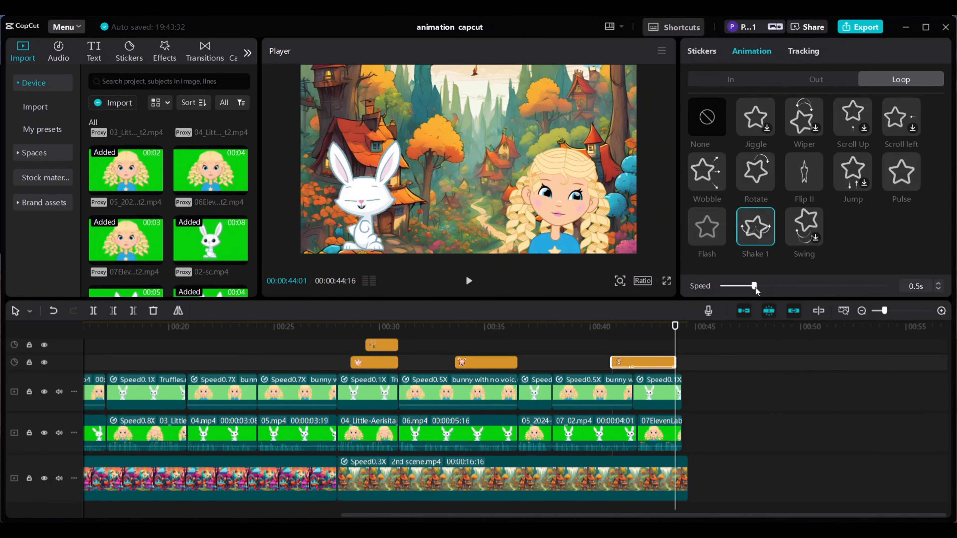
drag(754, 286, 770, 286)
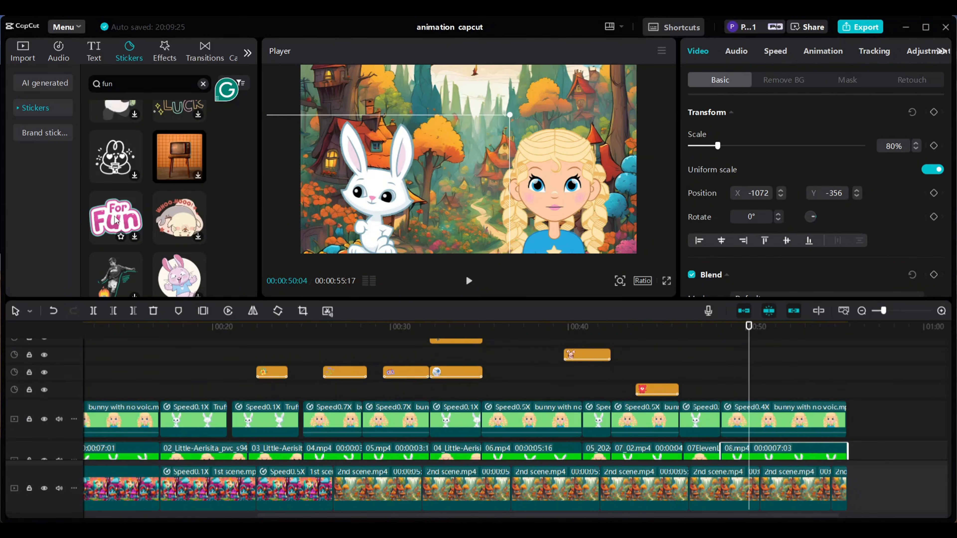
click(469, 281)
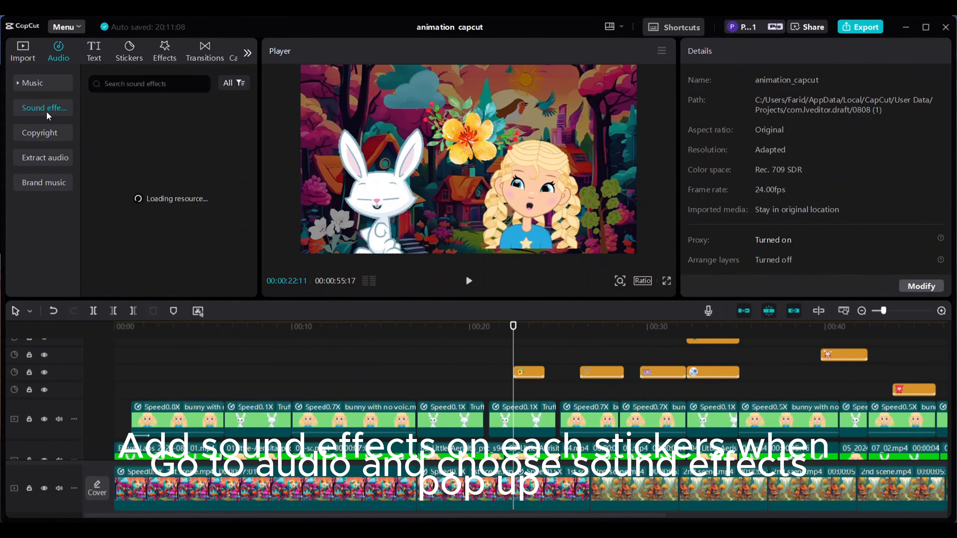
Search the sound effects for "flower", add "Spring has come" at 00:00:22:11 and lower its volume to -8.0 dB.
click(104, 241)
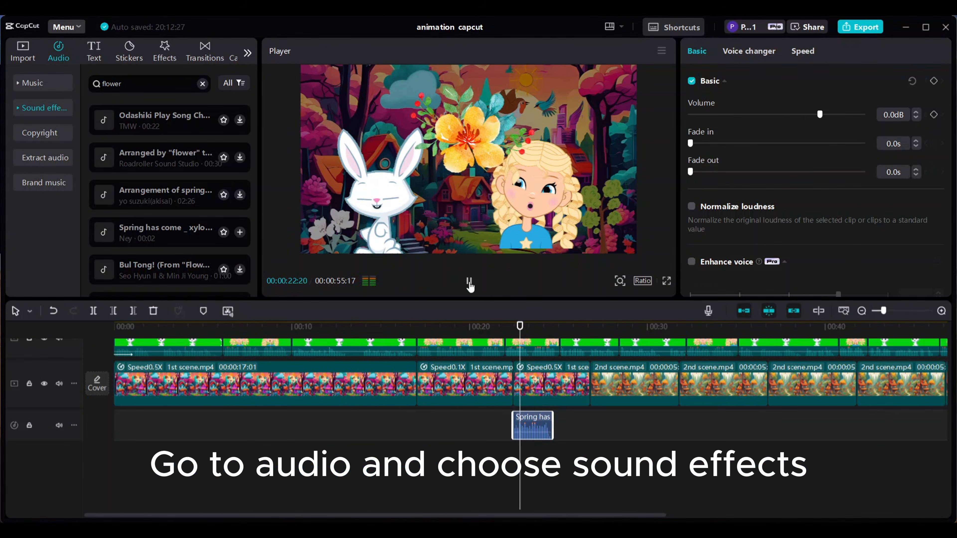
drag(820, 114, 802, 114)
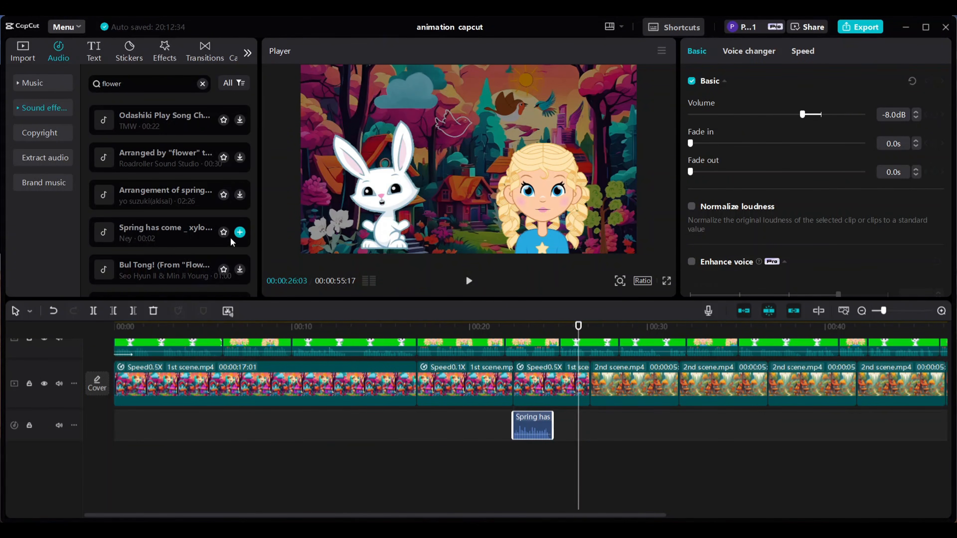
Try the "Arrangement of spring Urara" sound effect at 00:00:26:03 and preview another flower sound.
key(ctrl+z)
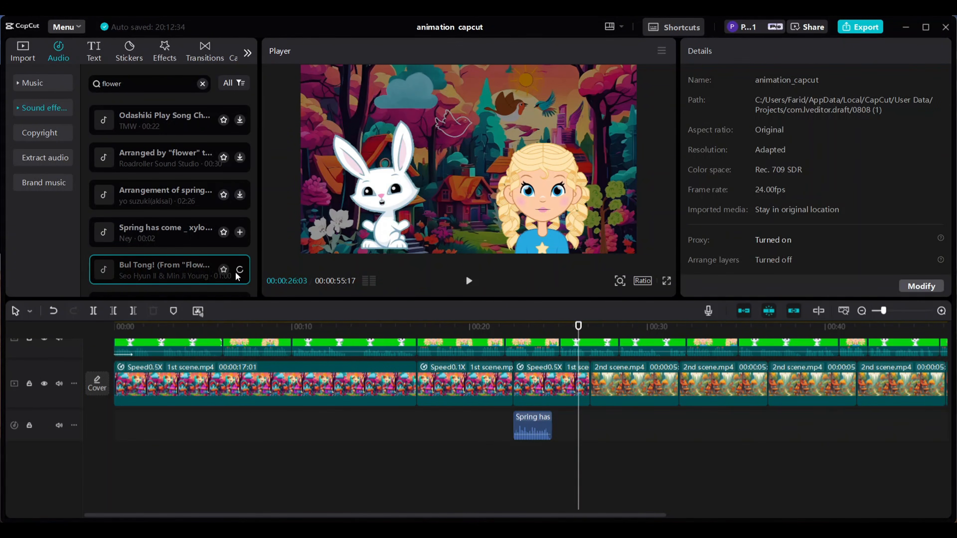
click(204, 199)
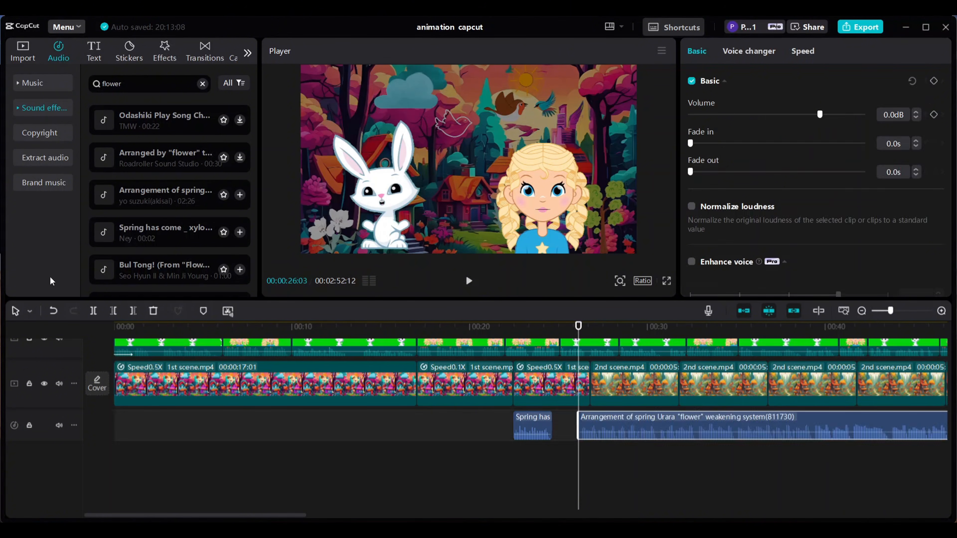
scroll(185, 125, down, 3)
click(222, 269)
Search the sound effects for "flower blooming", preview a result and add it at 00:00:26:03, shortened to the sticker's length.
click(142, 83)
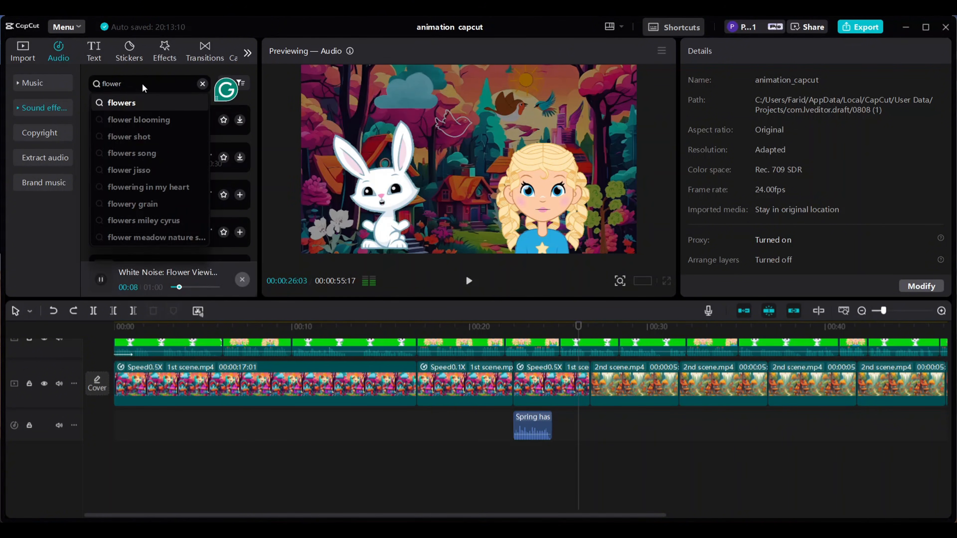
click(128, 118)
click(103, 157)
click(240, 158)
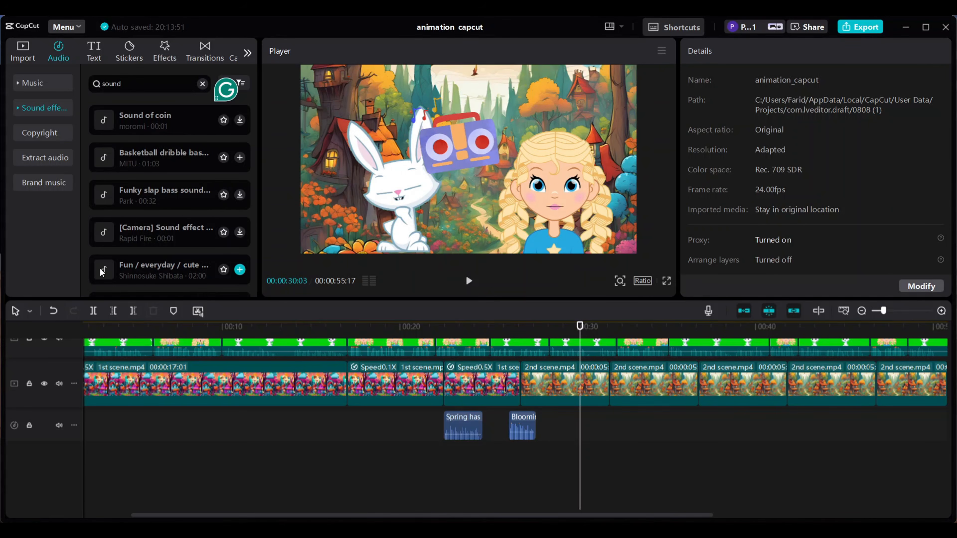
Add the "Fun / everyday / cute" sound effect at 00:00:30:03, shorten it and lower its volume to -5.5 dB.
click(240, 269)
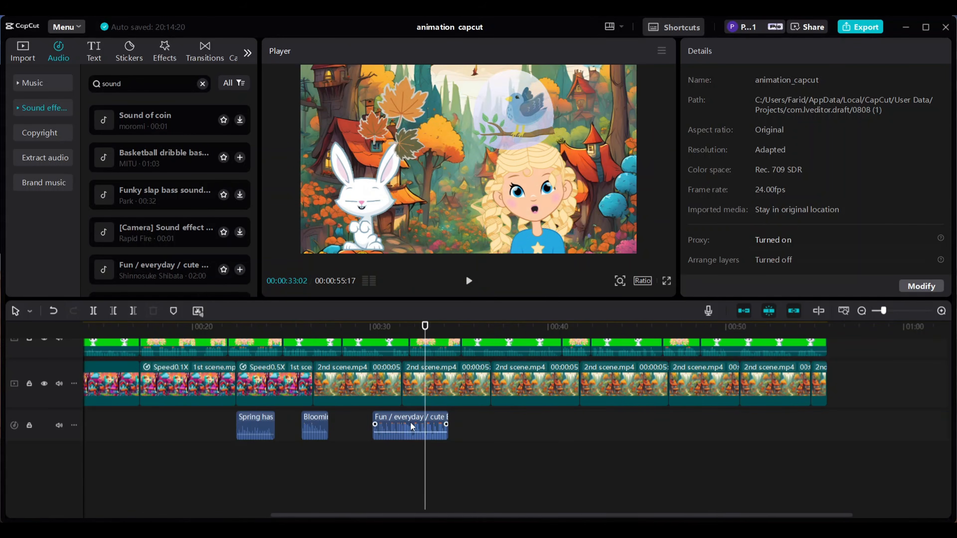
click(413, 427)
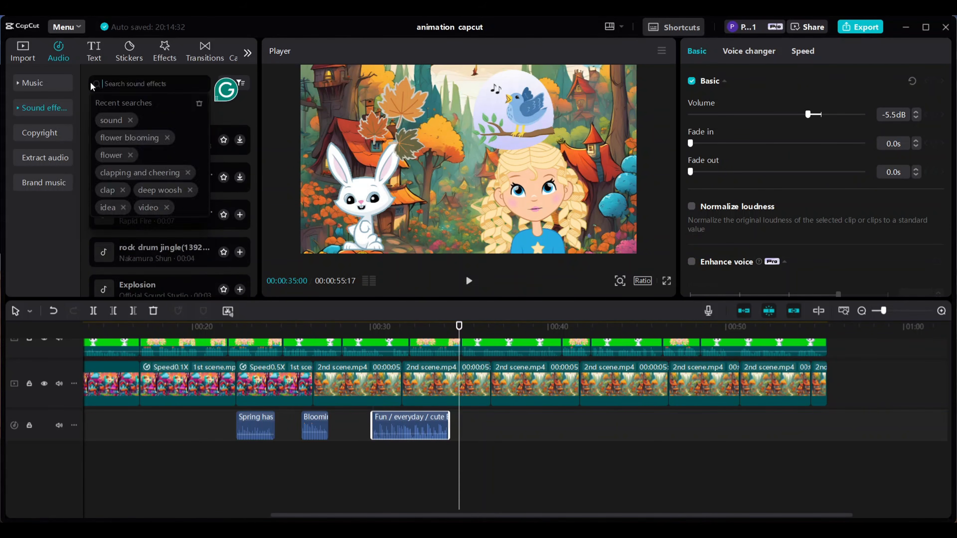
Search for "leaves crunching", add "Run on Fallen leaves" after the "Fun / everyday / cute" clip and cut it off at 00:00:34:16.
text(leaves crunching)
key(Return)
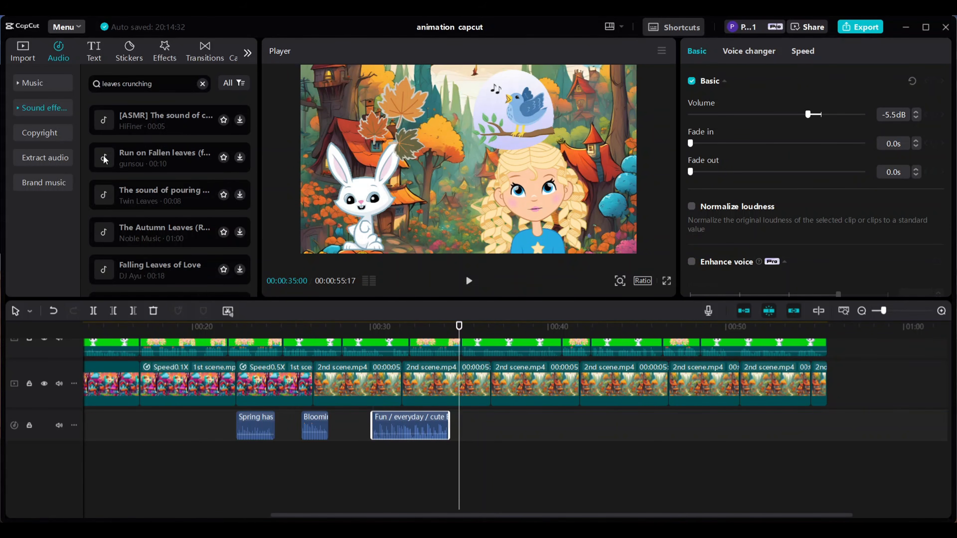
drag(105, 159, 566, 485)
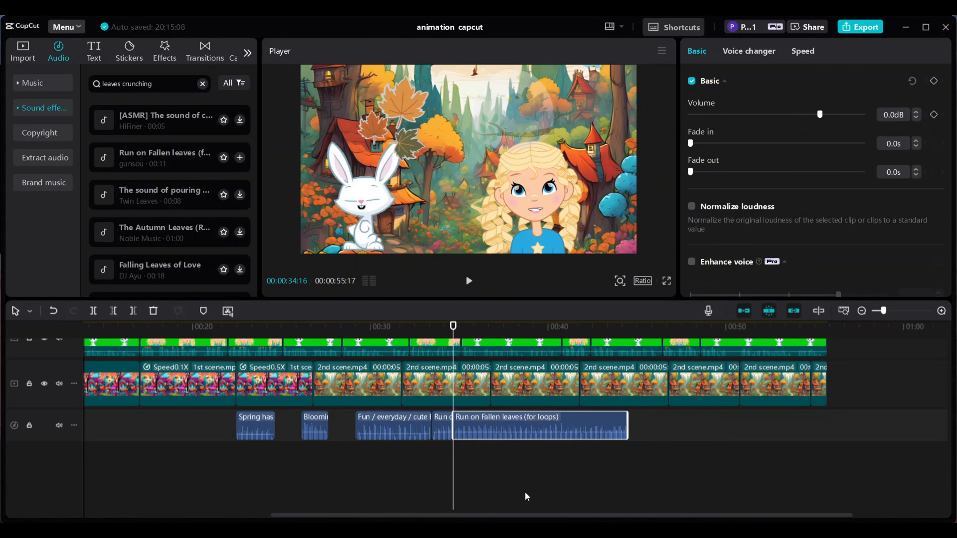
key(Delete)
Search the sound effects for "hop" and "hop like bunney" and preview the hip-hop results.
text(hop)
key(Return)
click(102, 158)
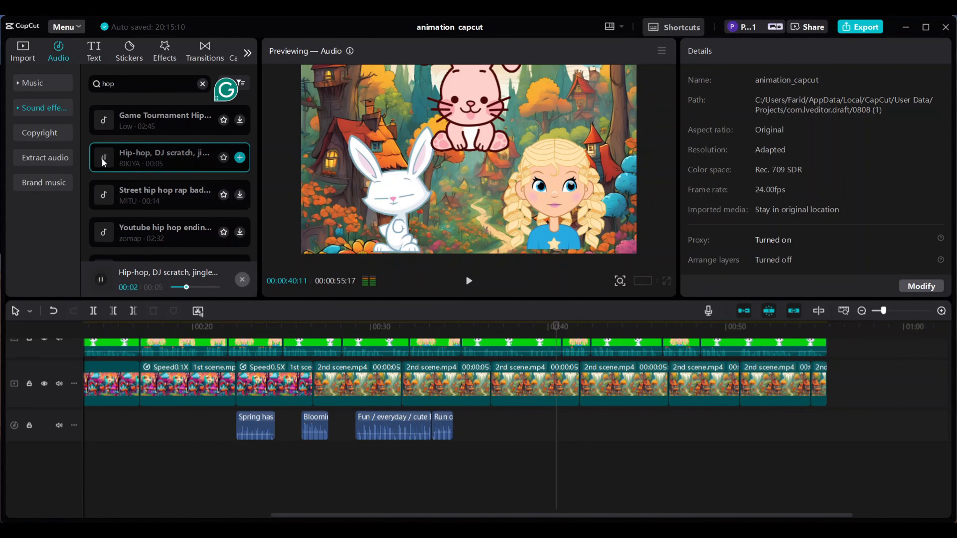
click(104, 232)
click(151, 83)
text(like bunney)
key(Return)
scroll(150, 210, down, 3)
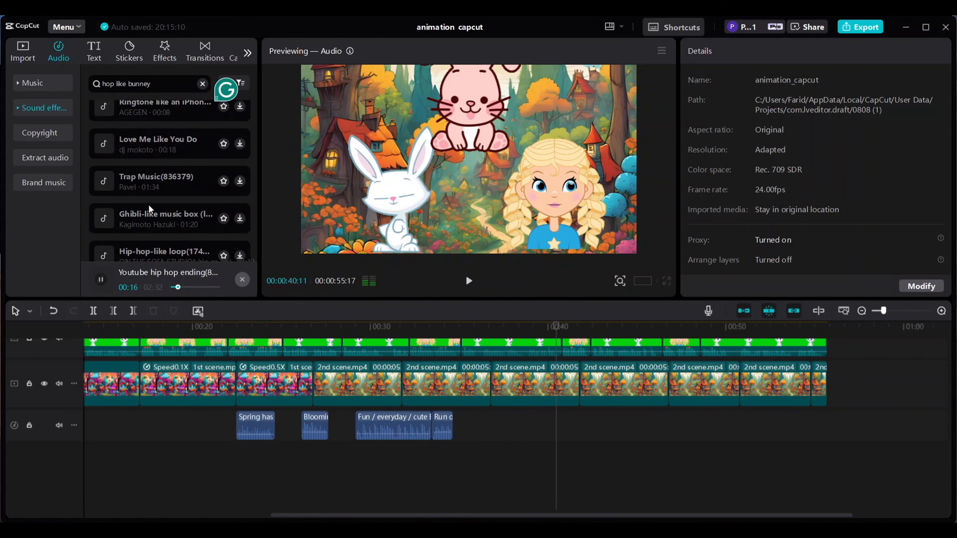
Search for "cash register sound" and preview the "Ka-ching" sound effect.
key(BackSpace)
key(BackSpace)
key(BackSpace)
key(BackSpace)
key(BackSpace)
key(BackSpace)
key(BackSpace)
text(cash)
click(124, 135)
click(101, 216)
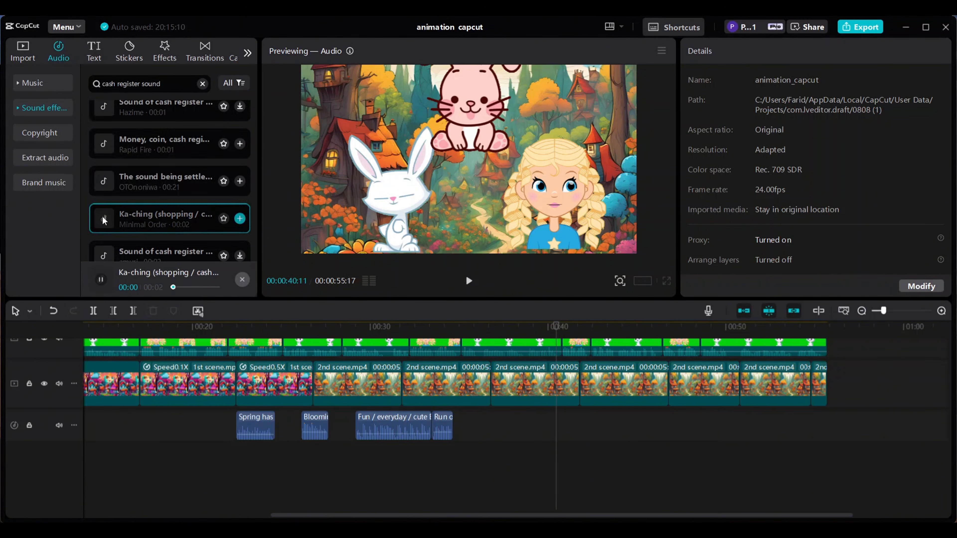
Search for "pop", add the "Cute Video-Cute-Cooking" sound effect at 00:00:40:11 and trim its end to a short clip.
click(101, 86)
key(ctrl+a)
key(BackSpace)
text(pop)
key(Return)
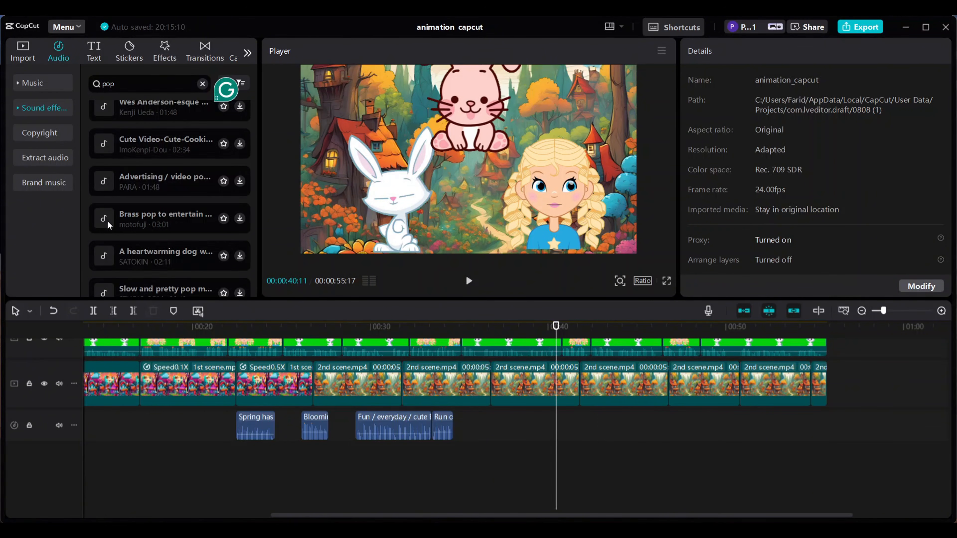
click(101, 145)
click(240, 144)
key(w)
Search the sound effects for "animal sound" and add the short "Peep" effect at 00:00:45:20 for the red teddy bear.
click(651, 326)
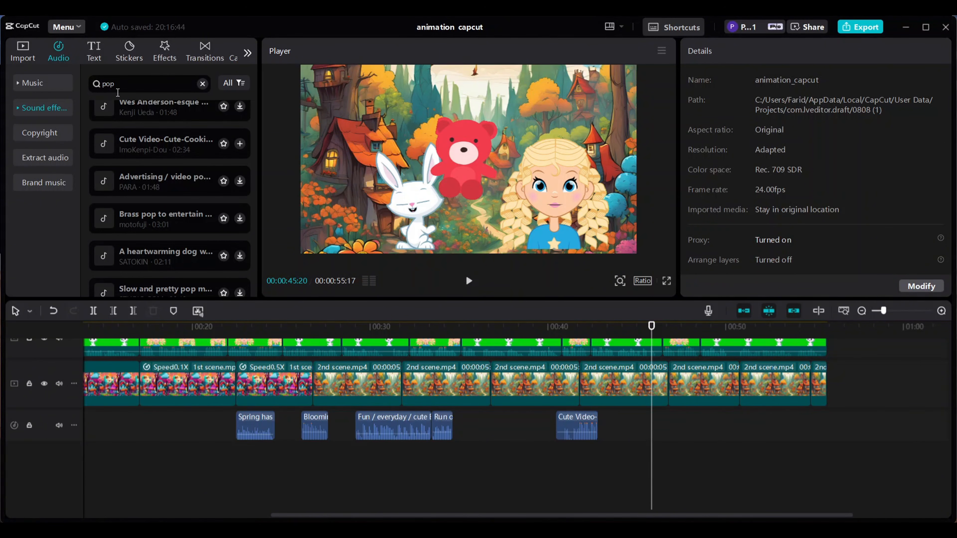
click(100, 84)
key(ctrl+a)
text(animal sound)
key(Return)
drag(105, 189, 652, 426)
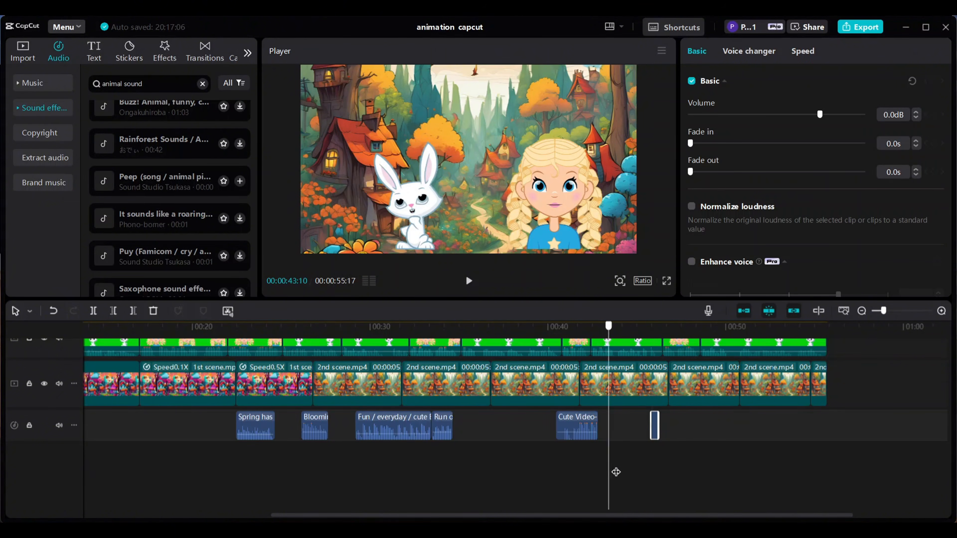
Add the "It sounds like a roaring" effect at 00:00:47:13, lower its volume to -13.8 dB and play the sequence.
click(117, 222)
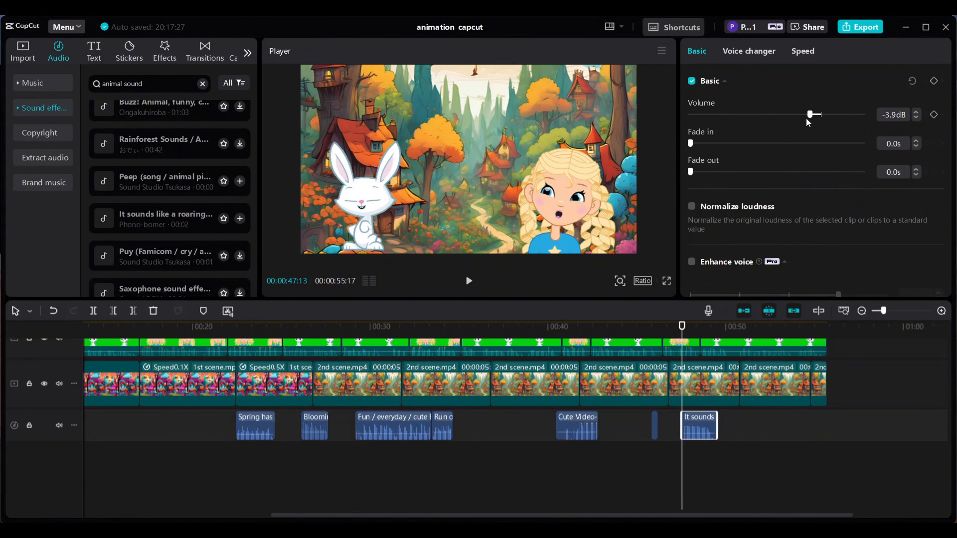
click(469, 281)
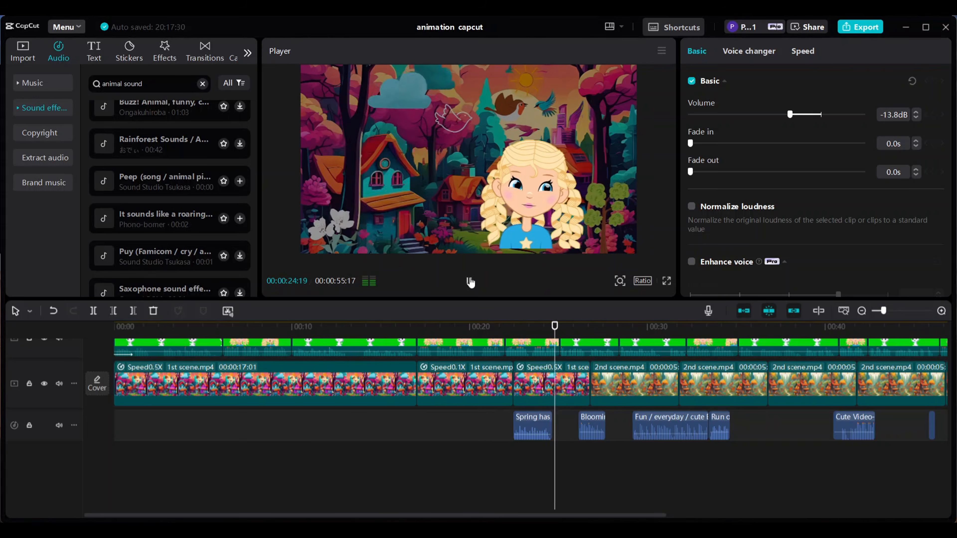
key(super+a)
click(582, 430)
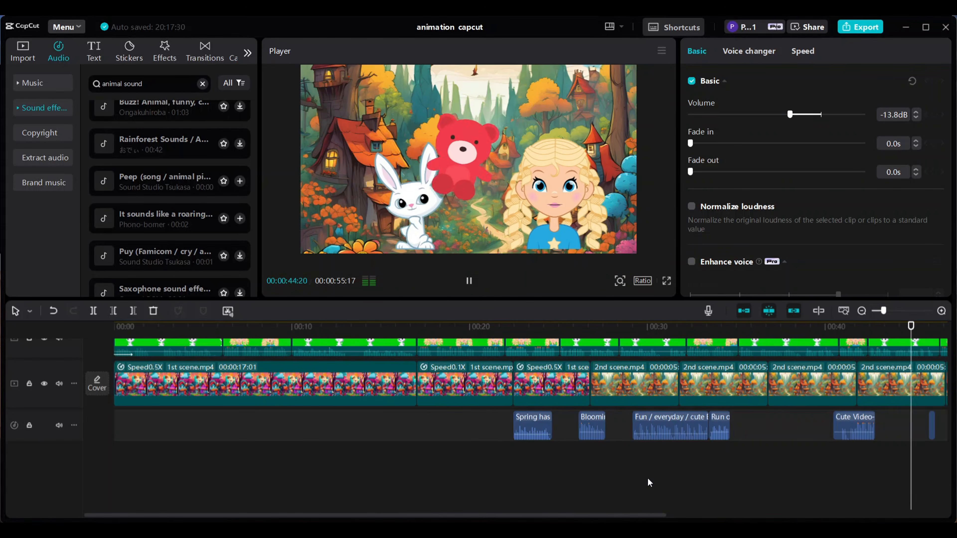
Replay the sequence and check the sound effect clip under the pink bunny sticker.
right_click(851, 432)
click(861, 432)
click(469, 281)
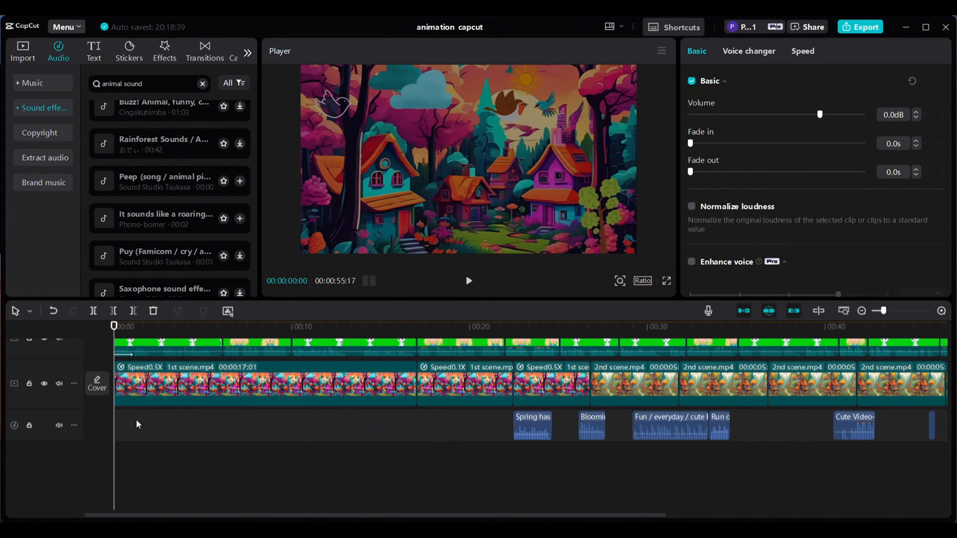
click(135, 425)
click(469, 282)
key(Delete)
click(850, 433)
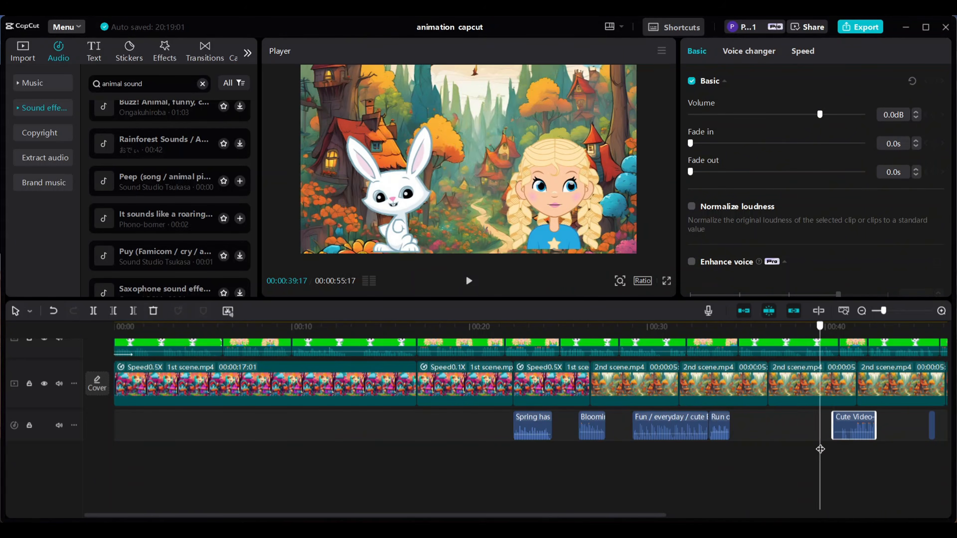
Search the sound effects for "hop" and preview the Lo-Fi Hip Hop track.
triple_click(102, 84)
text(hop)
key(Return)
scroll(125, 181, down, 5)
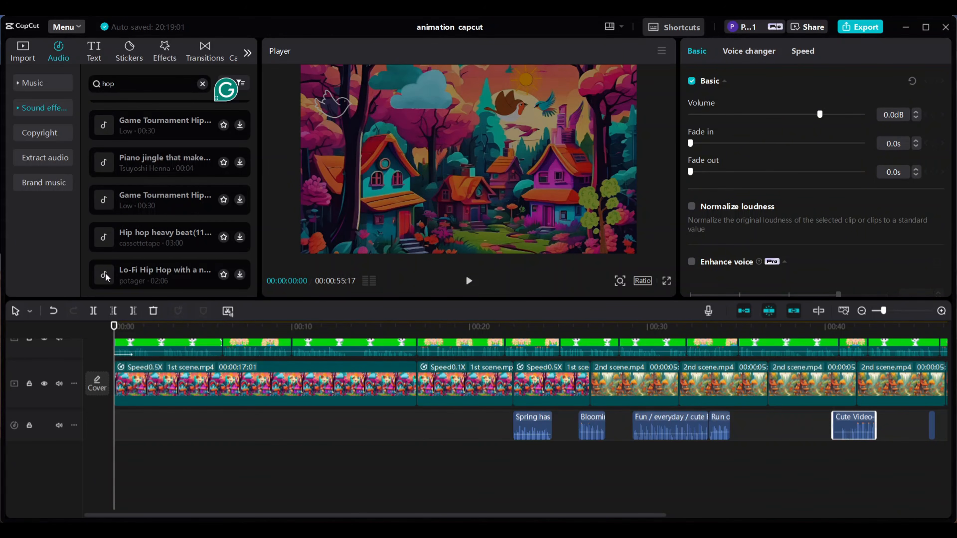
click(105, 272)
scroll(149, 230, down, 4)
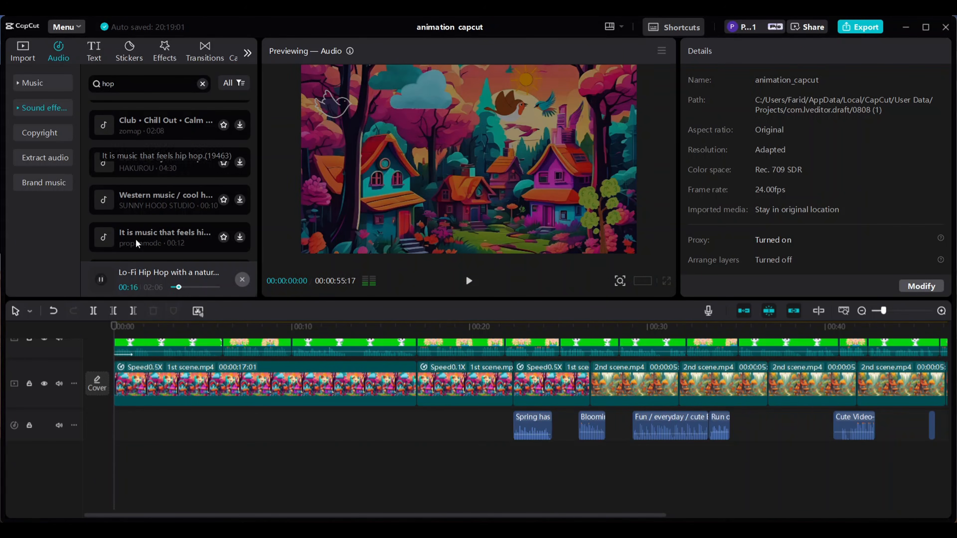
Preview more hip-hop tracks, add "Club · Chill Out · Calm · Hip Hop" at the timeline's start as background music and play it.
click(101, 234)
scroll(101, 234, down, 1)
click(106, 215)
scroll(106, 197, up, 3)
click(106, 181)
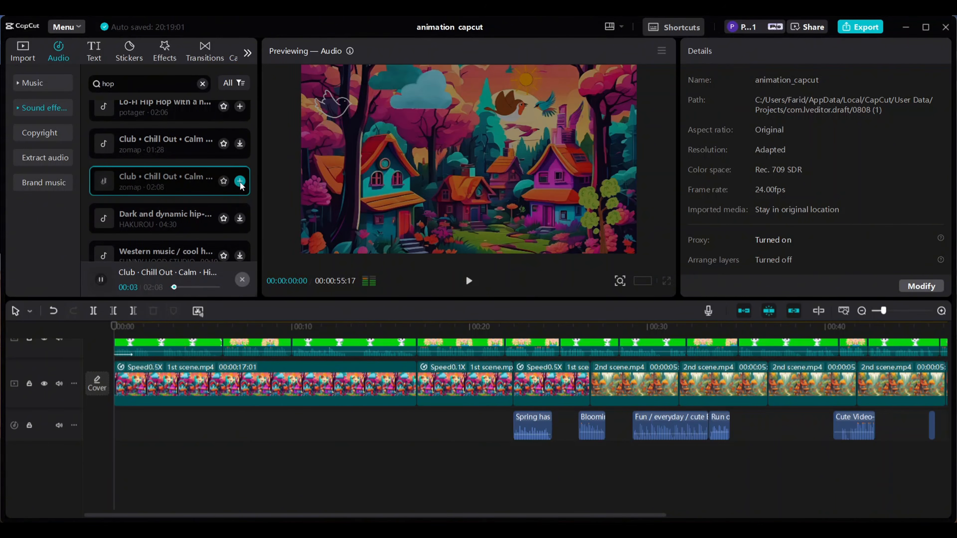
click(240, 181)
click(469, 282)
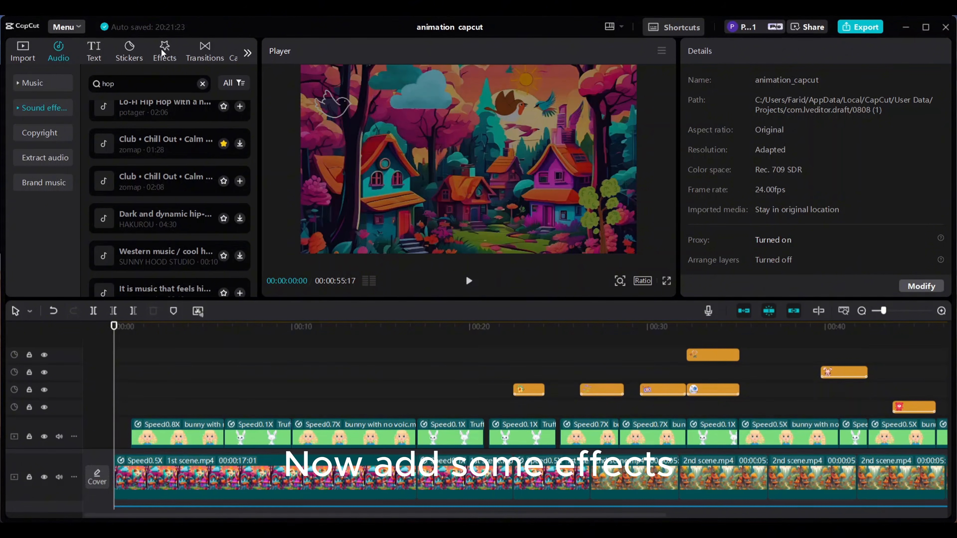
Add the Bright Idea body effect at 00:00:04:21.
click(164, 53)
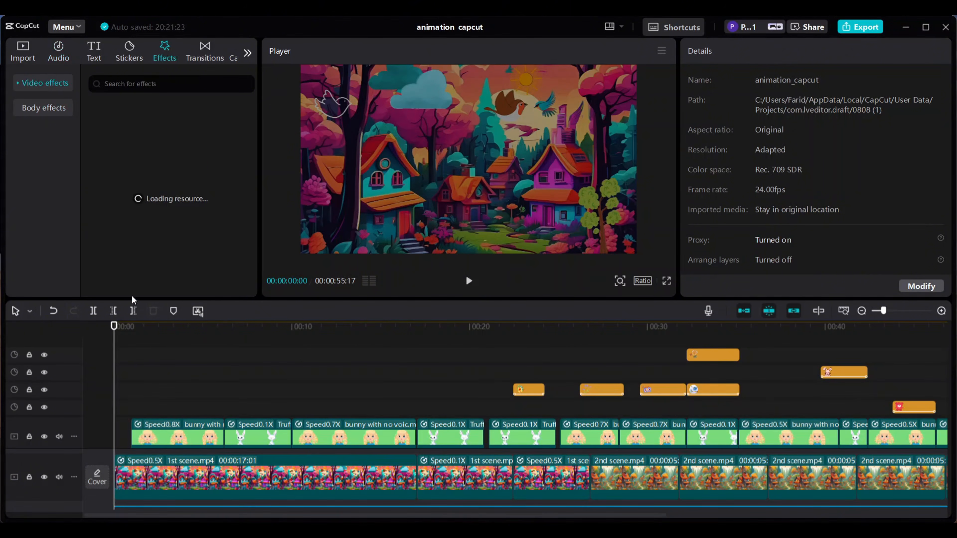
drag(118, 397, 200, 393)
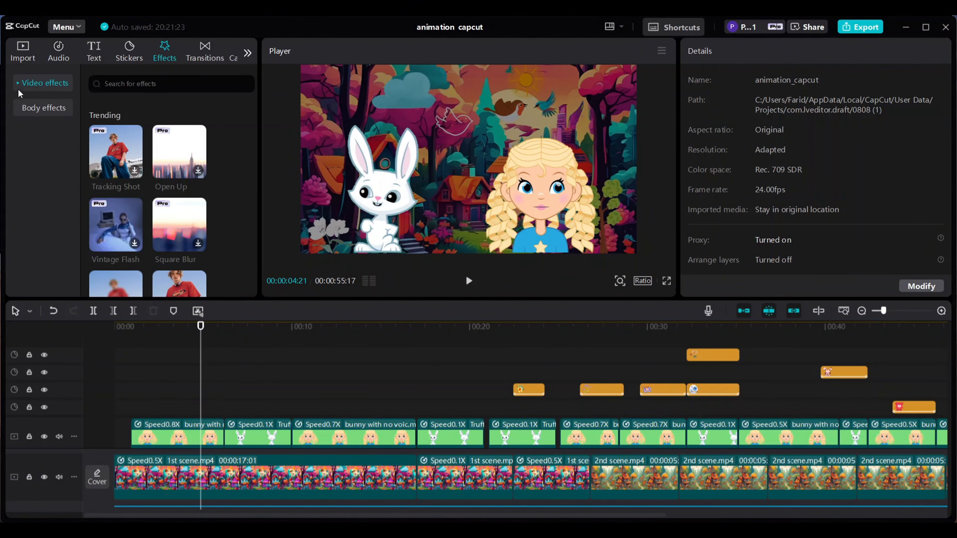
click(32, 110)
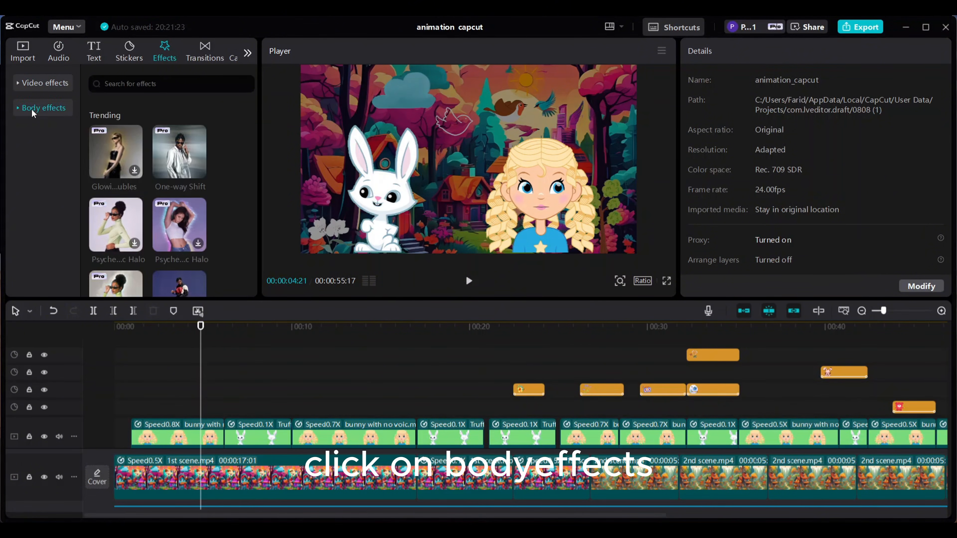
scroll(159, 203, down, 5)
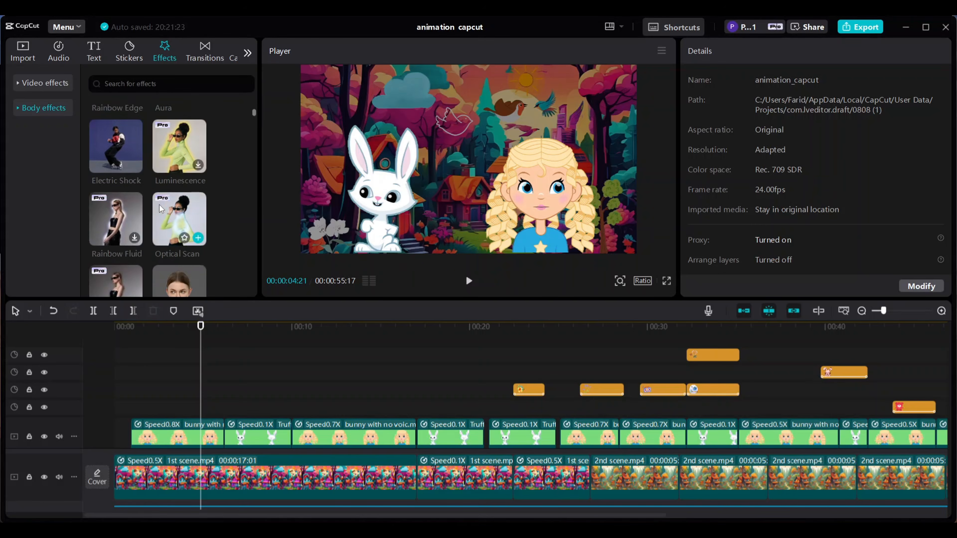
scroll(160, 205, down, 3)
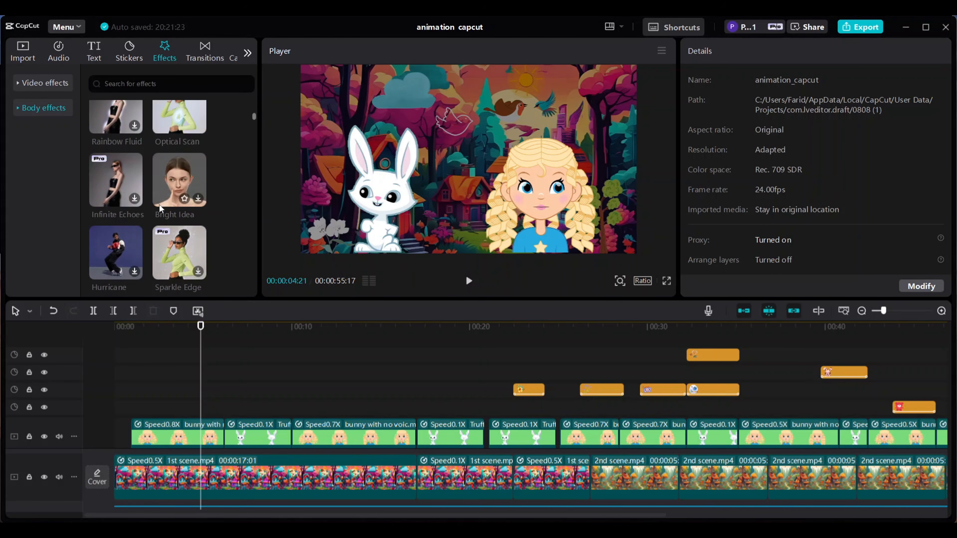
click(193, 197)
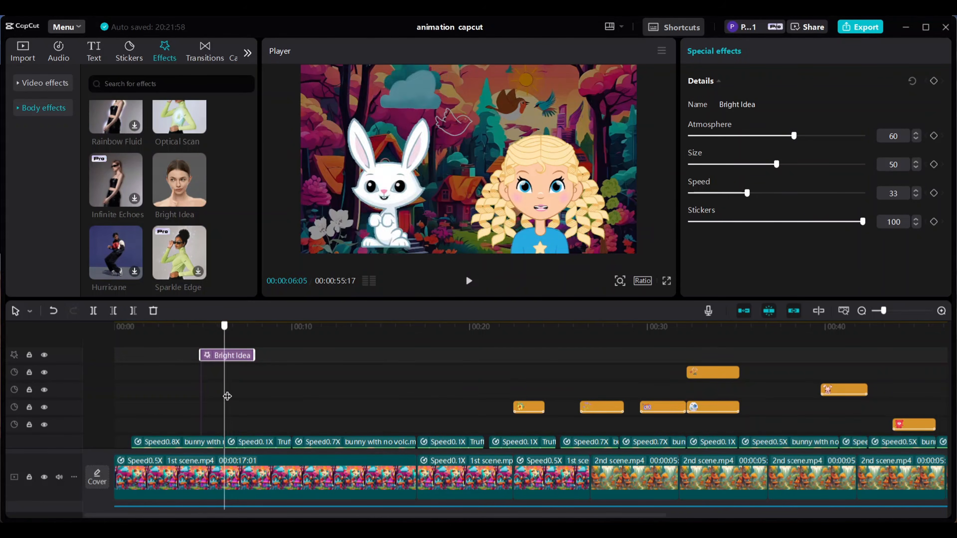
Add the Leak 2 light effect at 00:00:12:14 and stretch it over the following clips.
drag(212, 403, 207, 407)
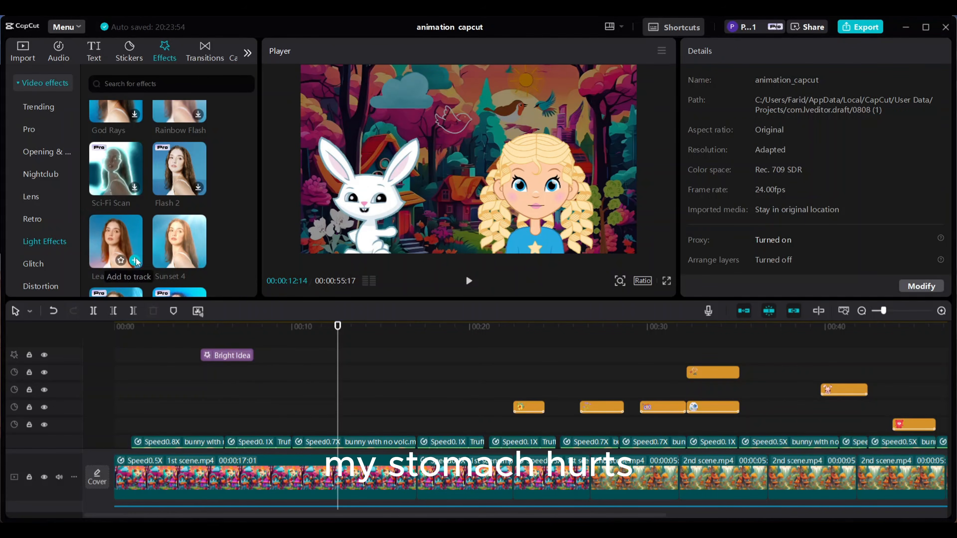
drag(116, 249, 579, 355)
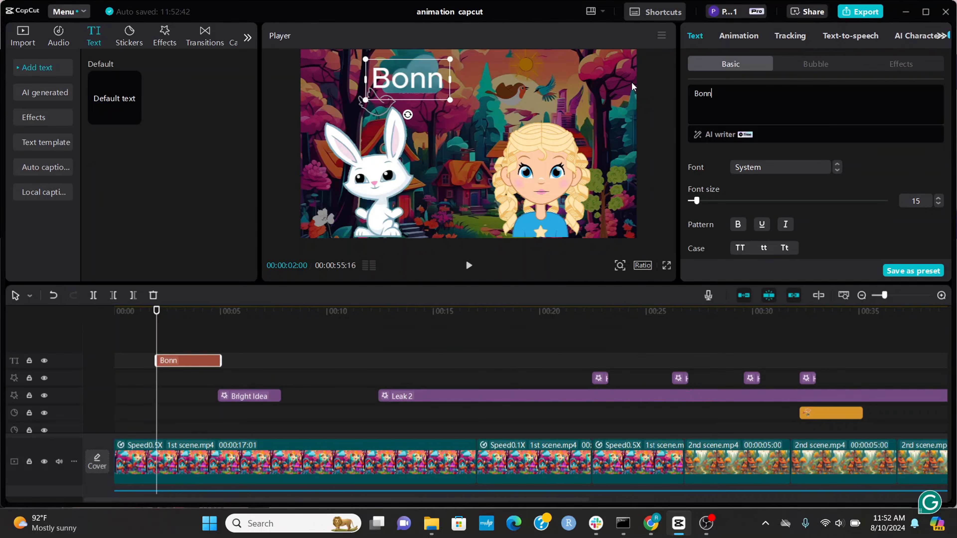
Change the new text at 00:00:02:00 to "Bunny" and move it above the rabbit's head.
text(e)
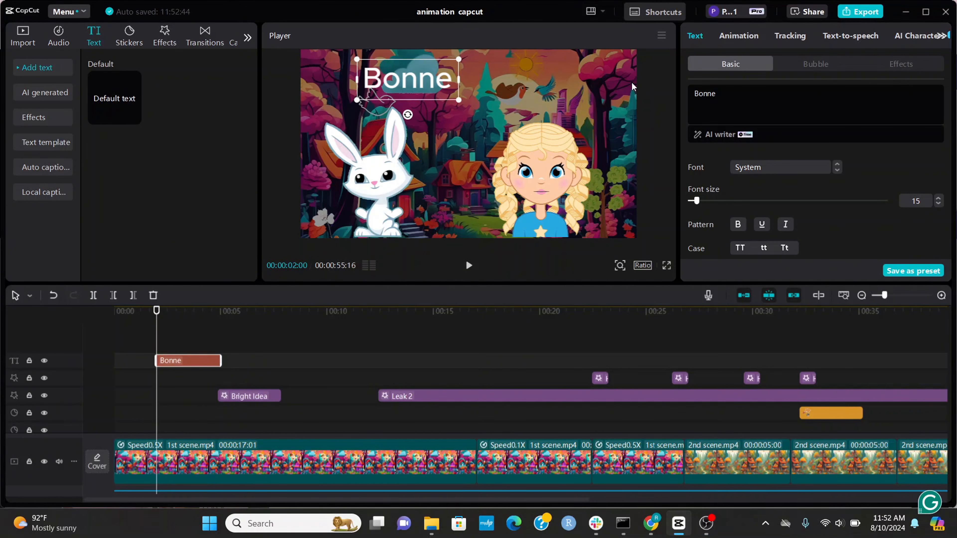
key(BackSpace)
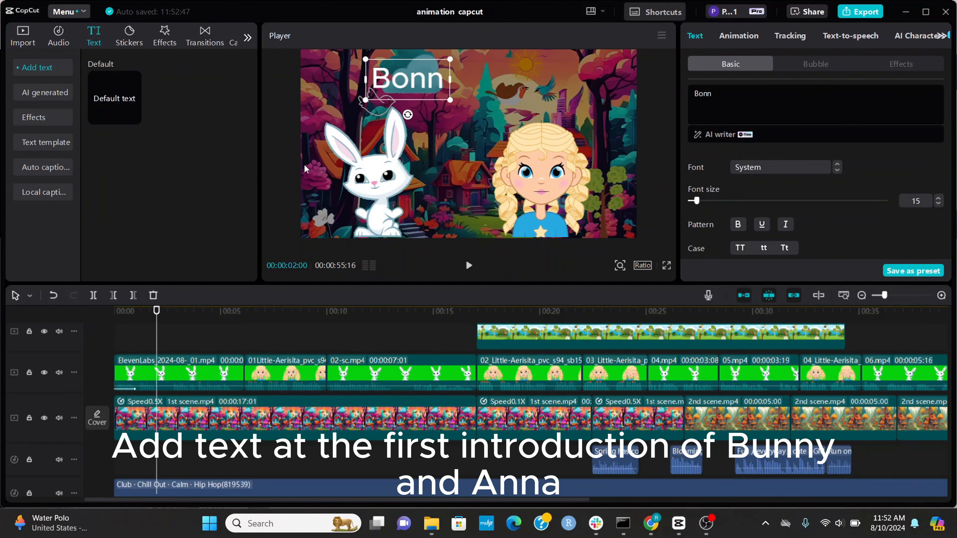
key(BackSpace)
key(BackSpace)
key(BackSpace)
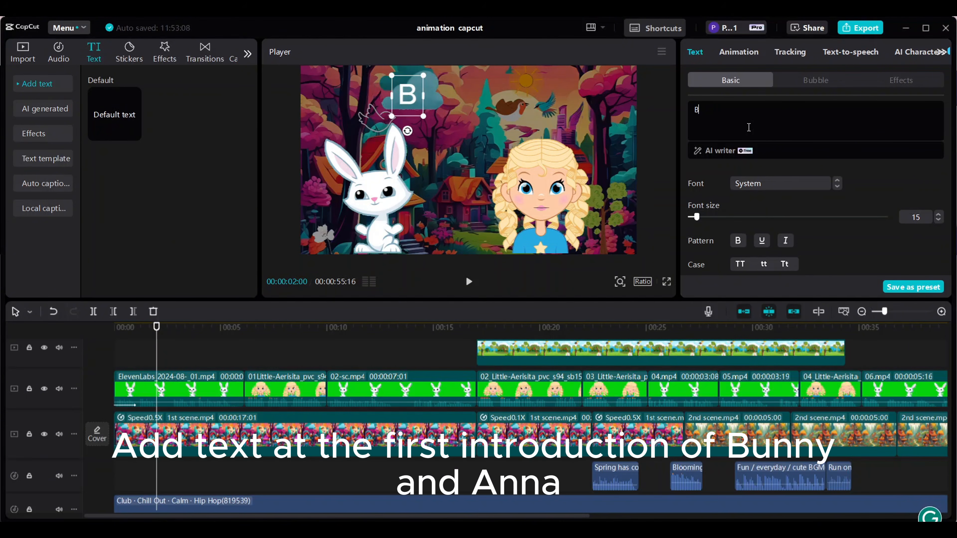
text(unn)
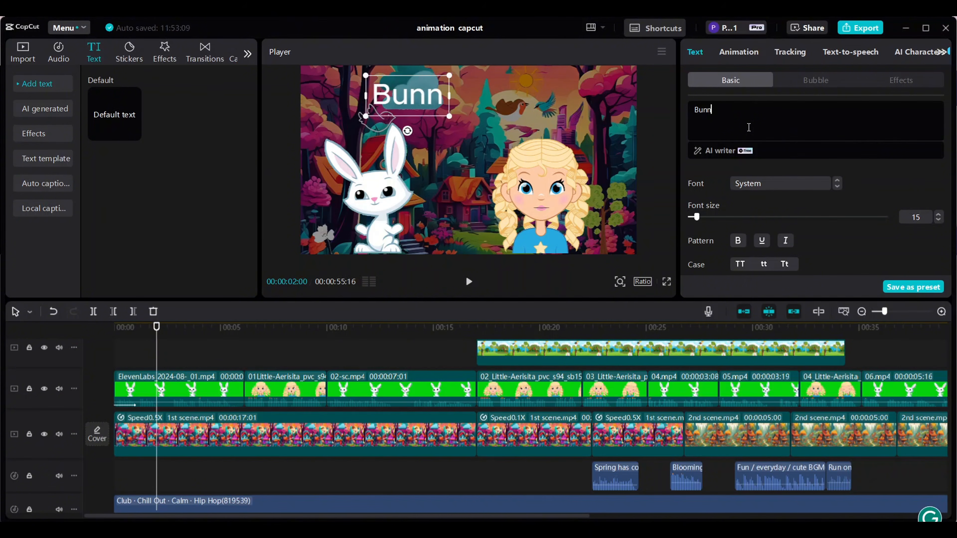
text(y)
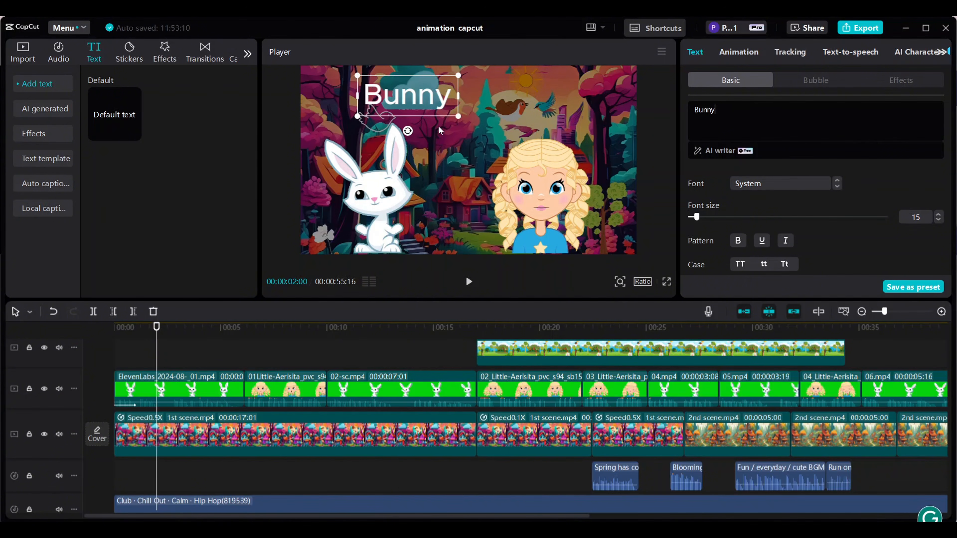
drag(359, 96, 325, 95)
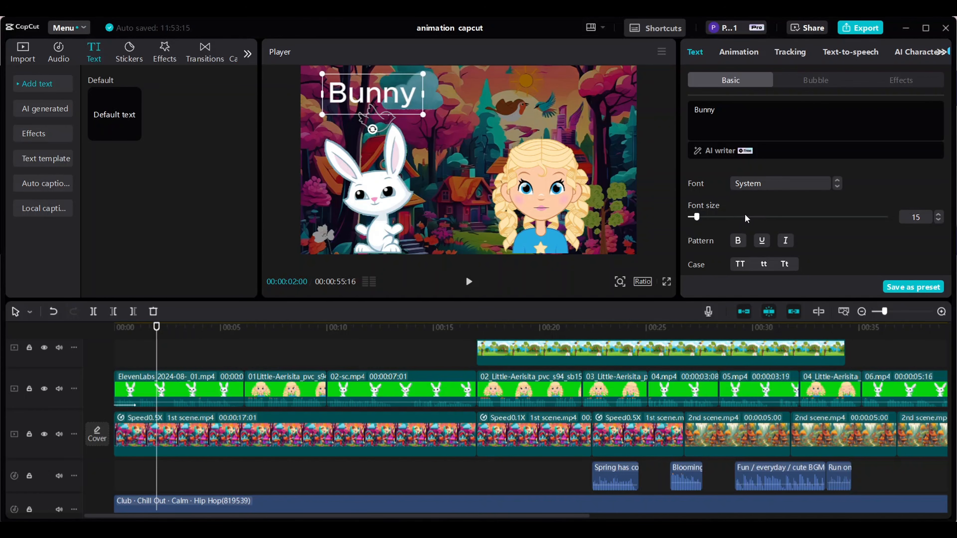
Format the Bunny text in bold with the Onest-Black font and uppercase letters.
click(738, 243)
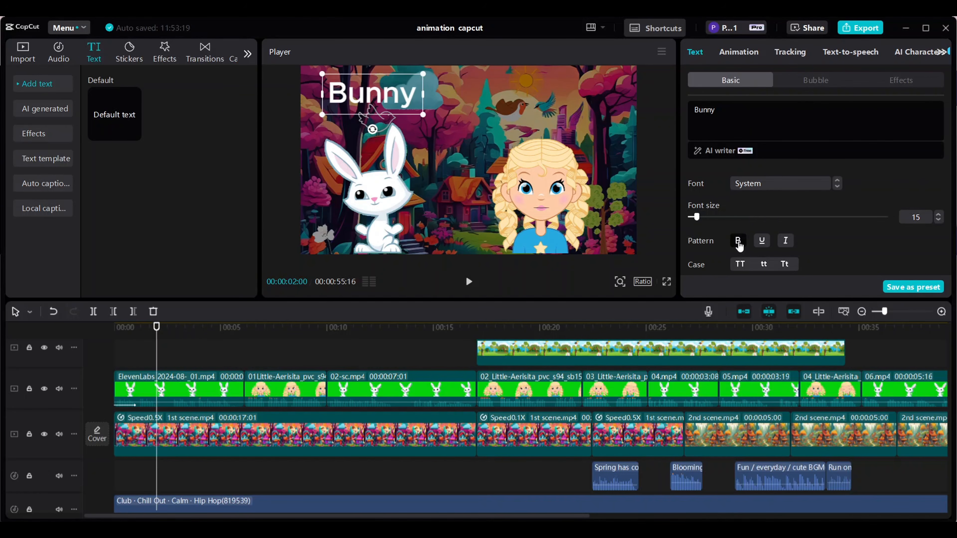
click(771, 180)
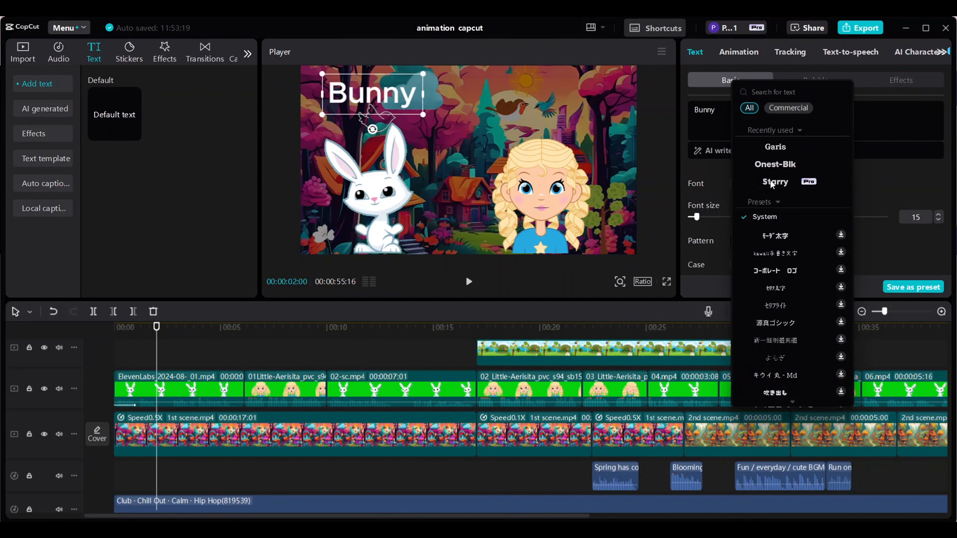
click(772, 163)
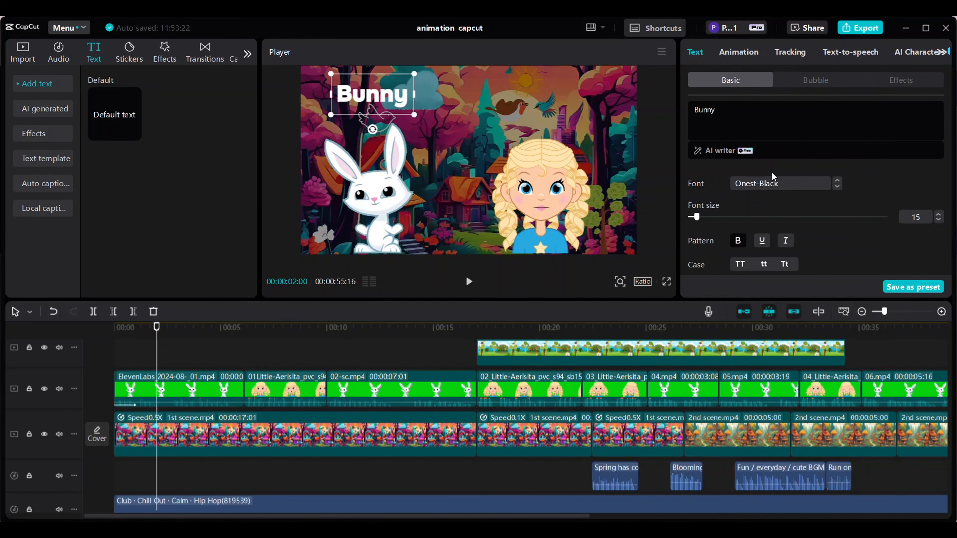
scroll(772, 174, down, 2)
click(740, 219)
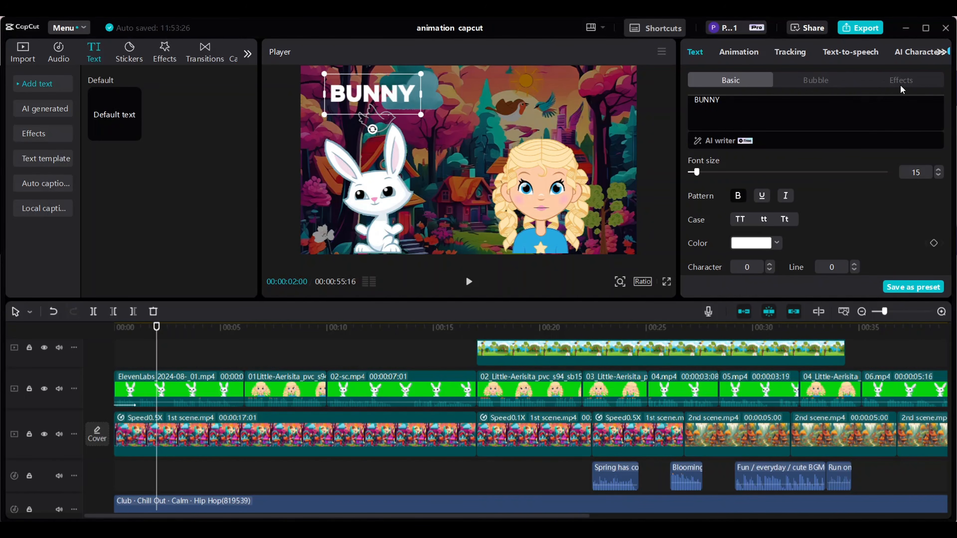
Try the white cloud bubble on the BUNNY text, and apply the yellow "Cute" speech bubble instead.
click(817, 80)
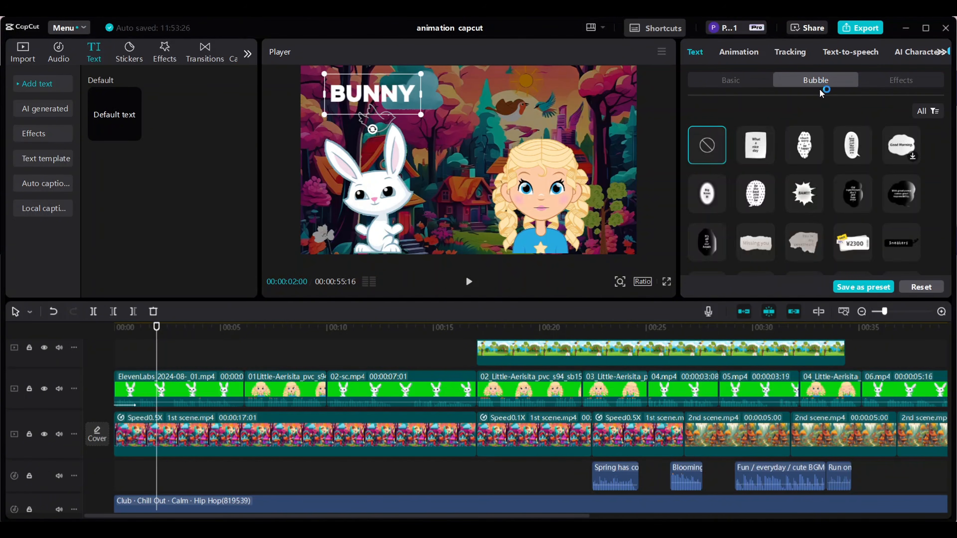
scroll(854, 193, down, 3)
click(853, 211)
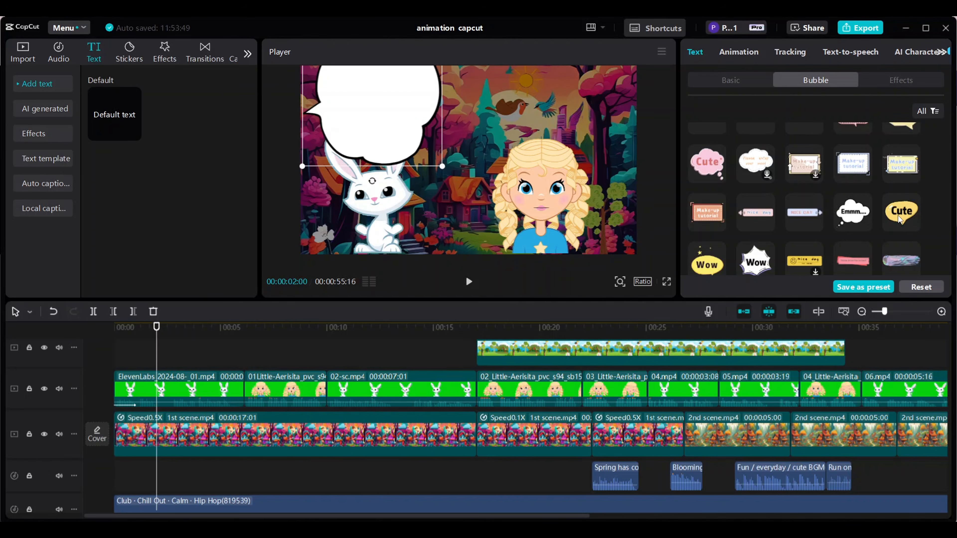
click(901, 219)
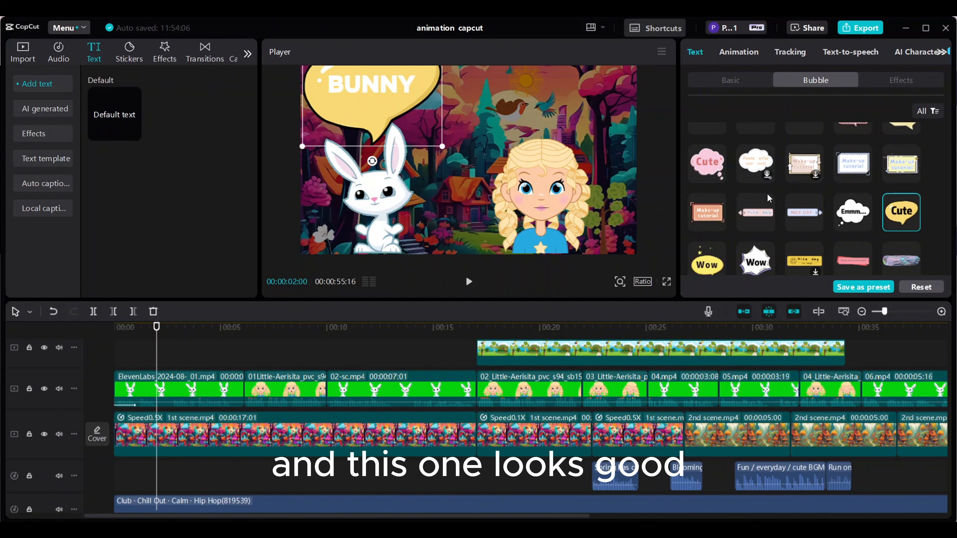
scroll(767, 193, down, 5)
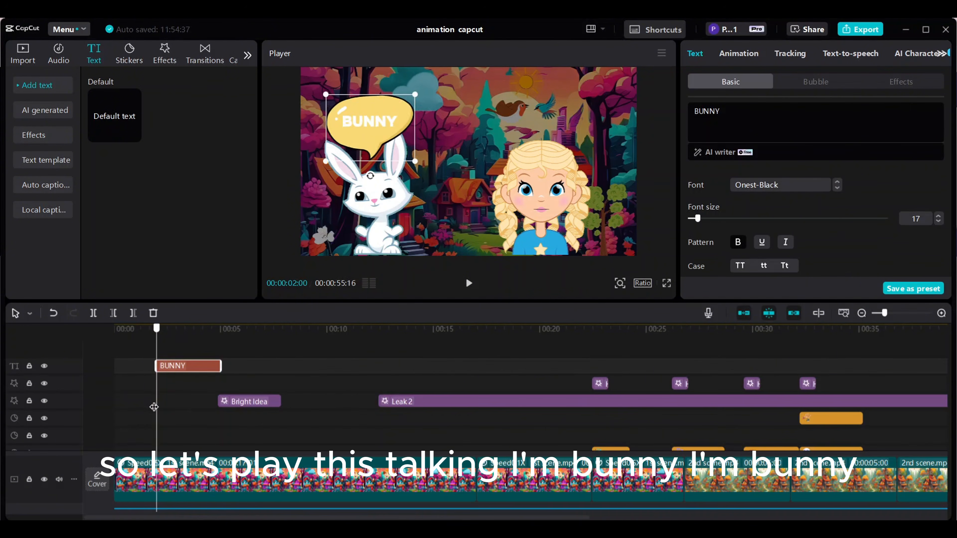
Play the rabbit's introduction from 00:00:00:23 and shift the BUNNY text clip about half a second earlier on the timeline.
drag(156, 403, 136, 403)
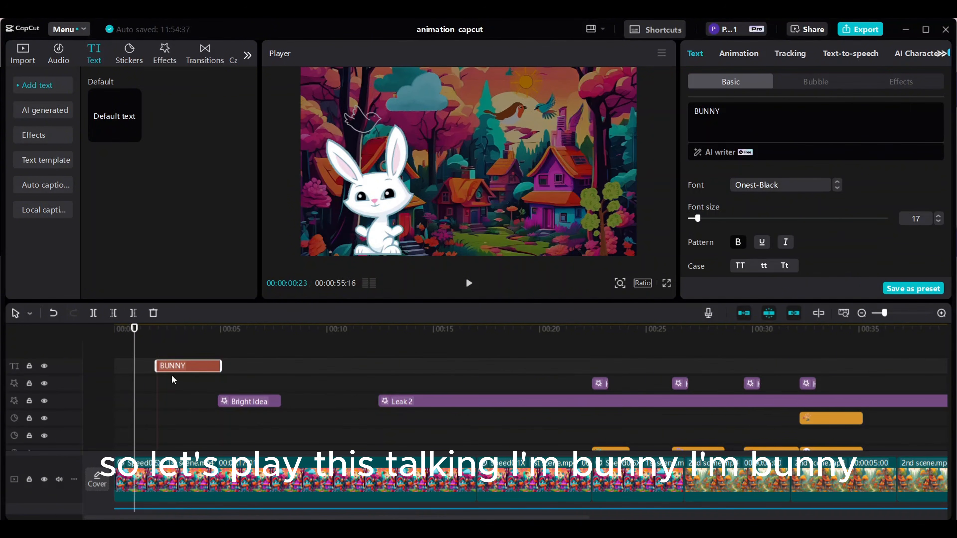
click(468, 283)
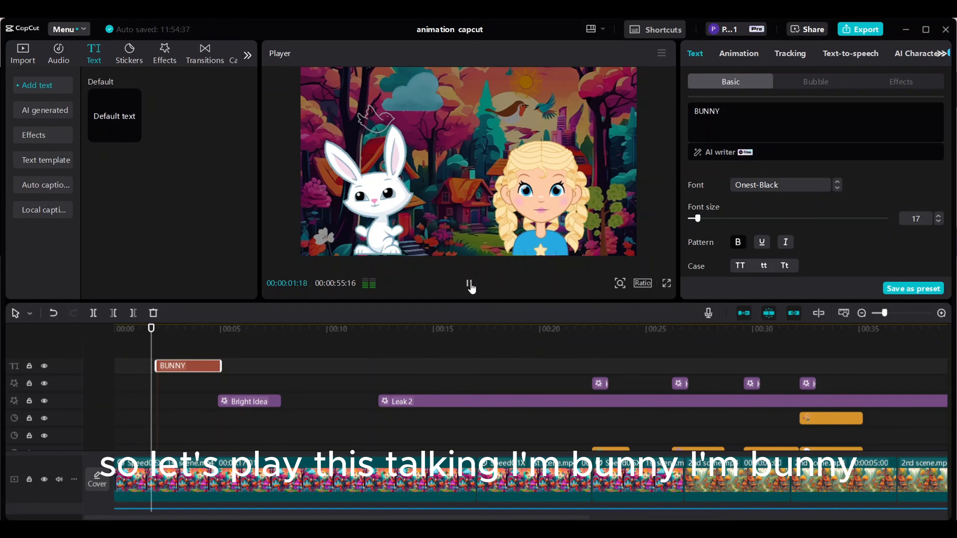
click(469, 285)
drag(186, 364, 185, 366)
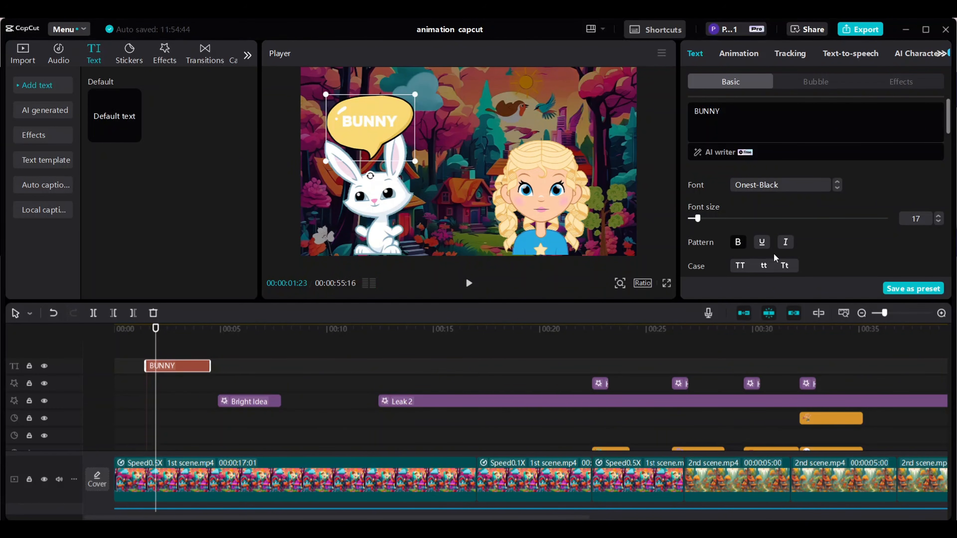
Apply an upward entrance animation to the BUNNY text and lengthen its duration beyond 0.5 s.
click(751, 56)
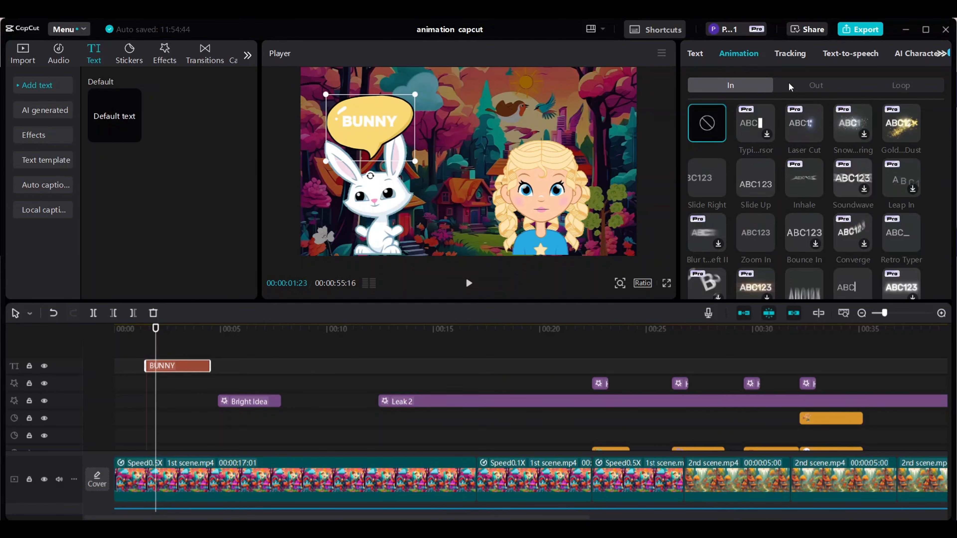
scroll(801, 239, down, 2)
click(800, 235)
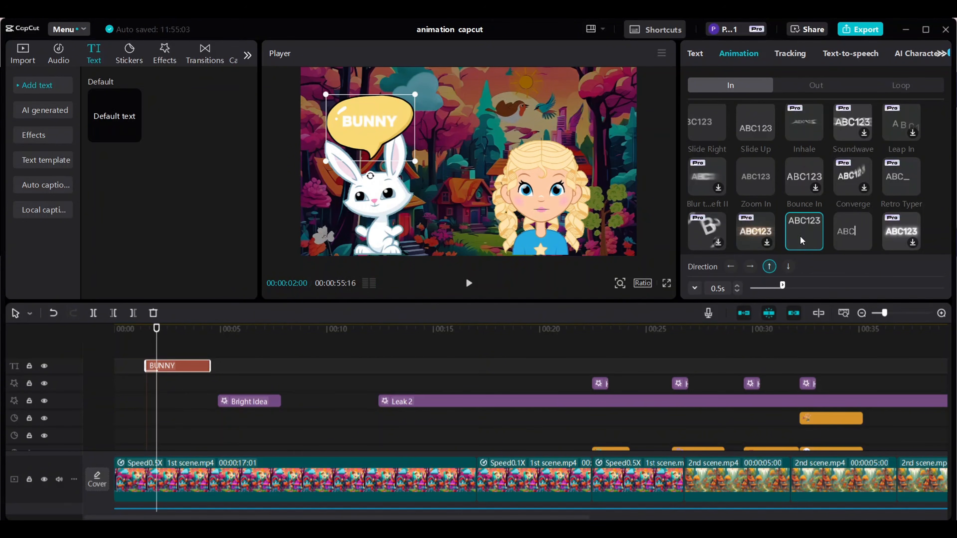
drag(789, 286, 816, 286)
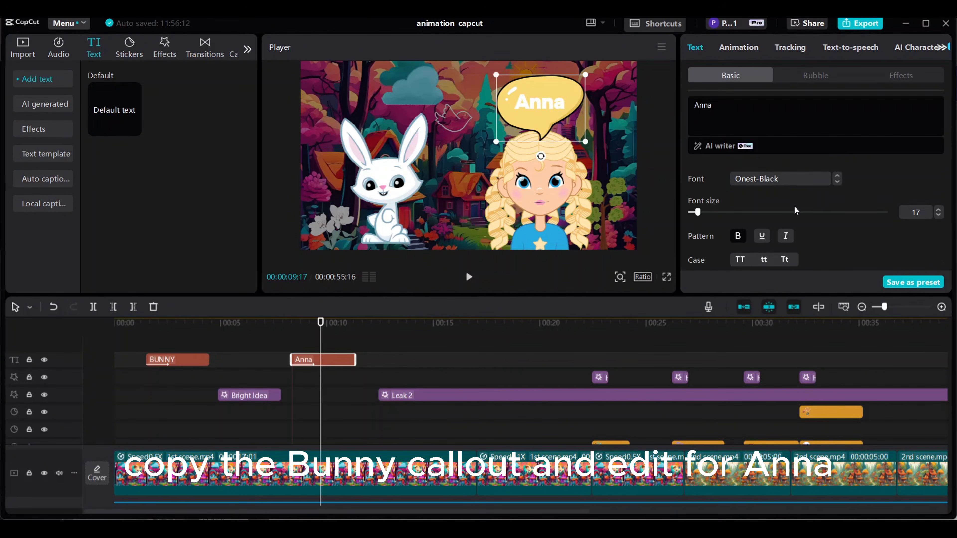
Change the fill colour of the Anna callout's text to red.
scroll(796, 210, down, 3)
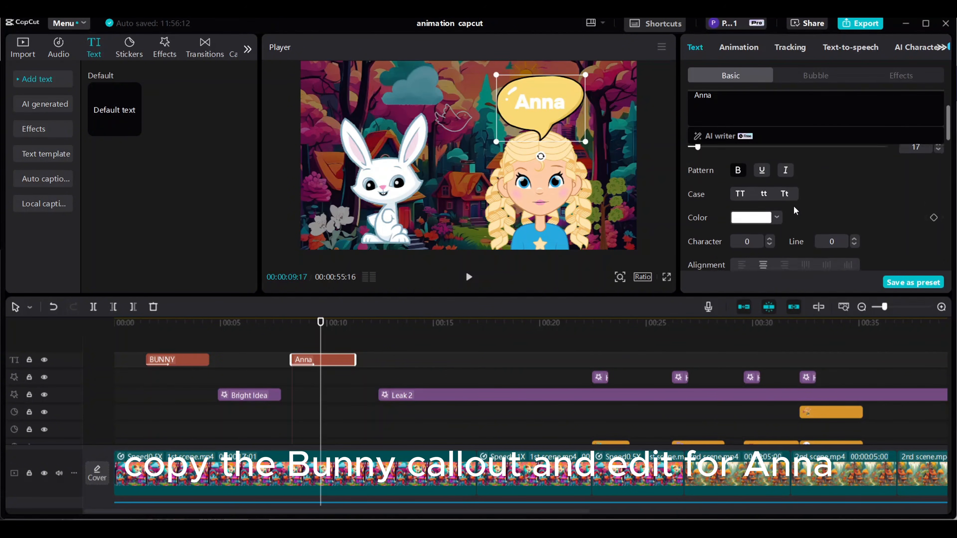
click(776, 194)
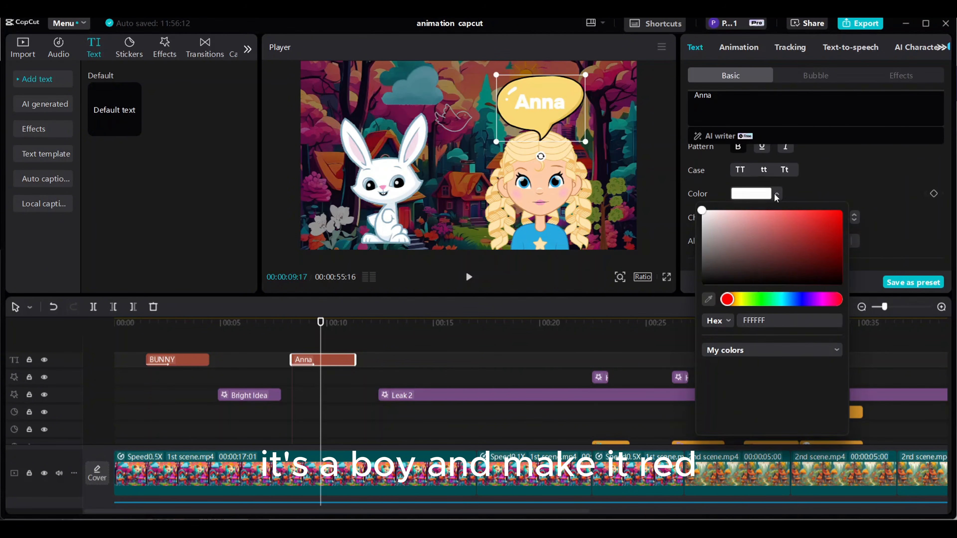
click(815, 224)
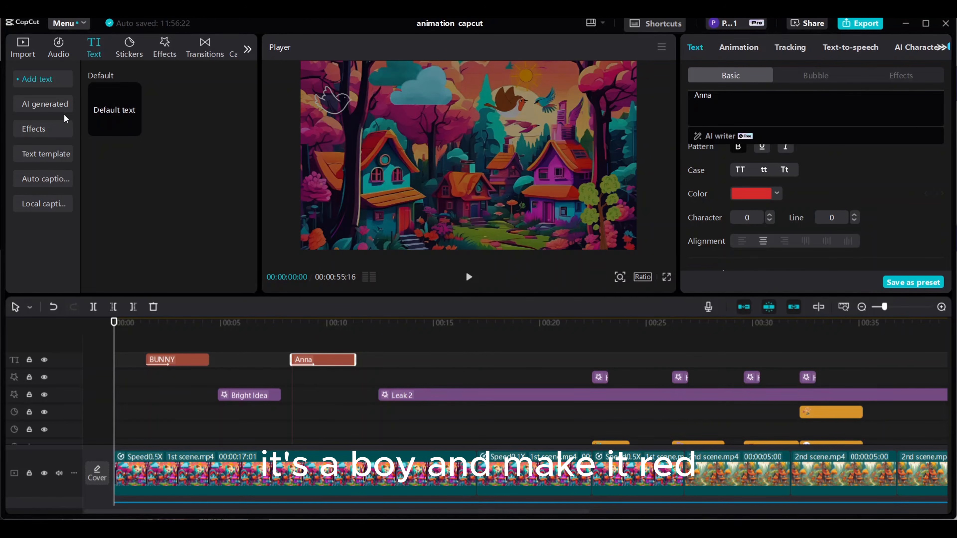
Add the green "YUCK!" text template from the Vlog category at the very start of the timeline.
click(45, 157)
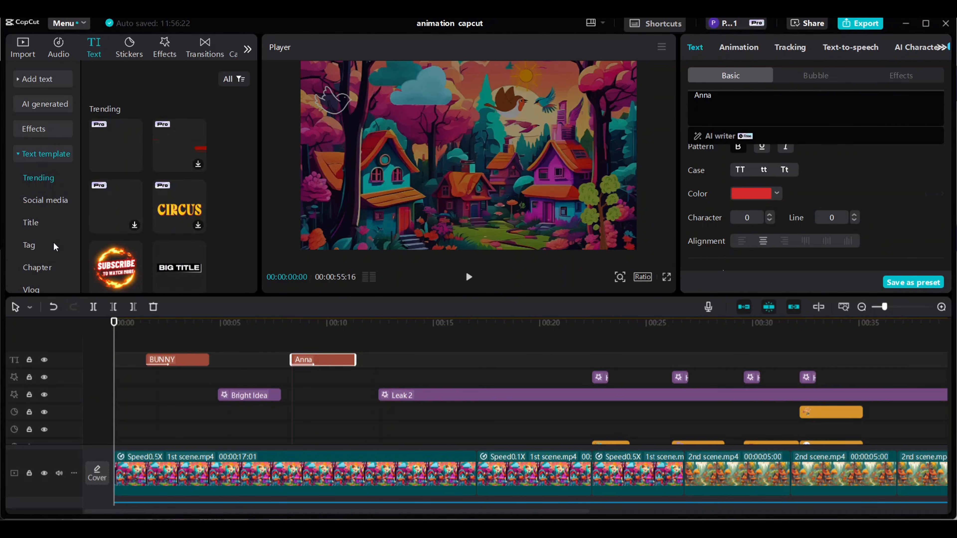
scroll(55, 247, down, 2)
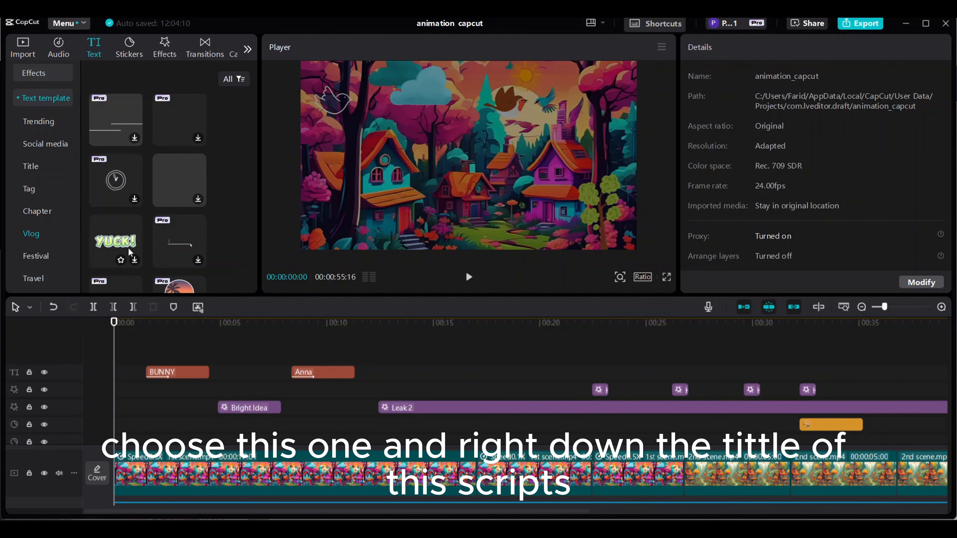
drag(127, 247, 113, 360)
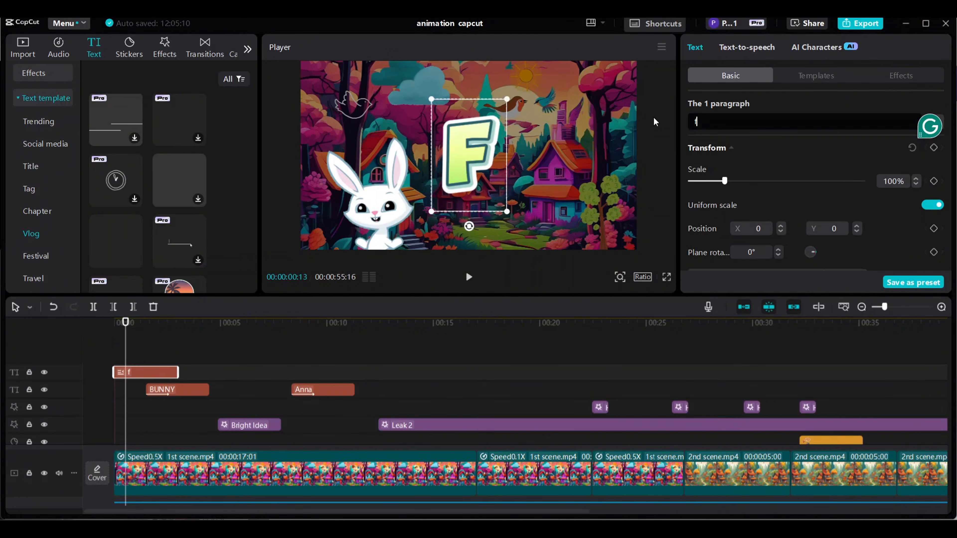
Change the template title to "FOREST ADVENTURE", scale it to 61% and move it to the upper part of the frame.
text(OREST)
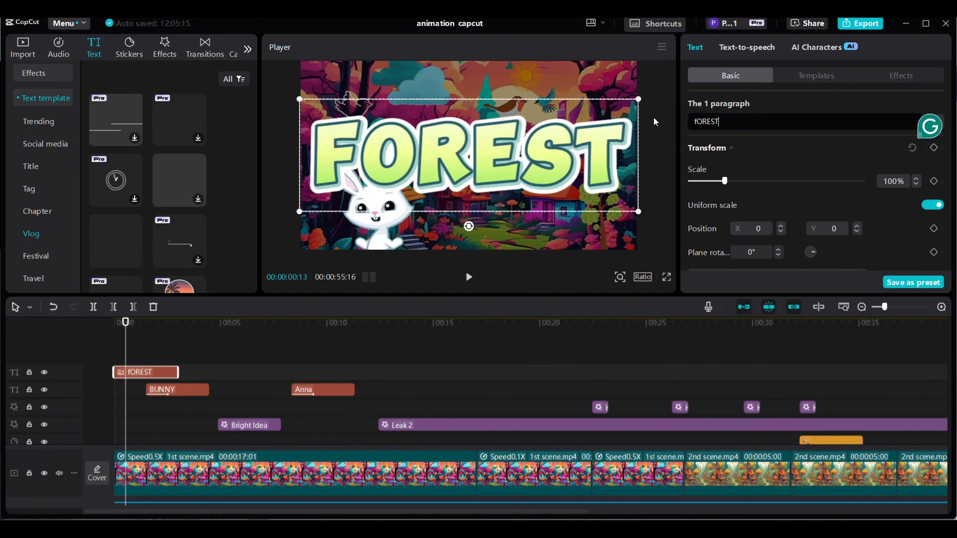
drag(547, 158, 547, 110)
drag(725, 181, 711, 181)
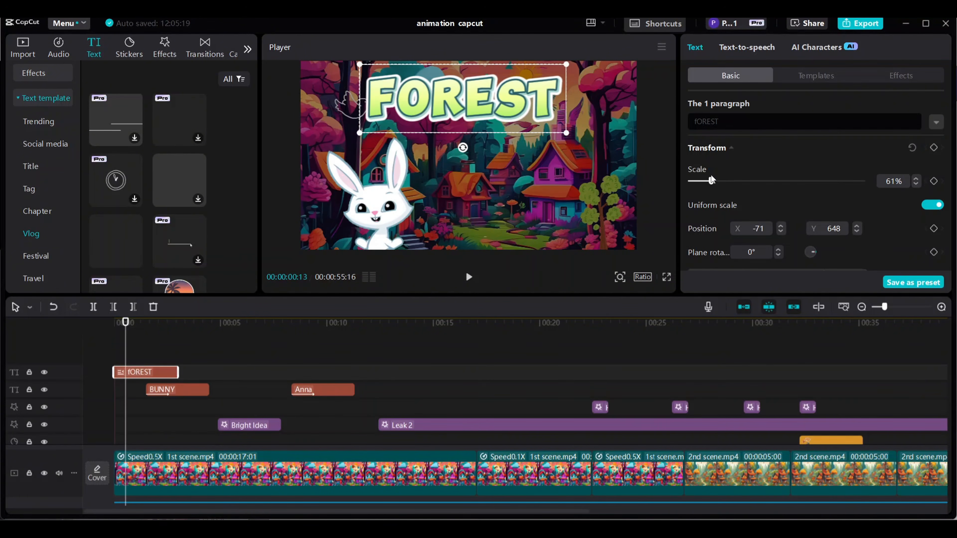
click(725, 121)
text(ADVENTURE)
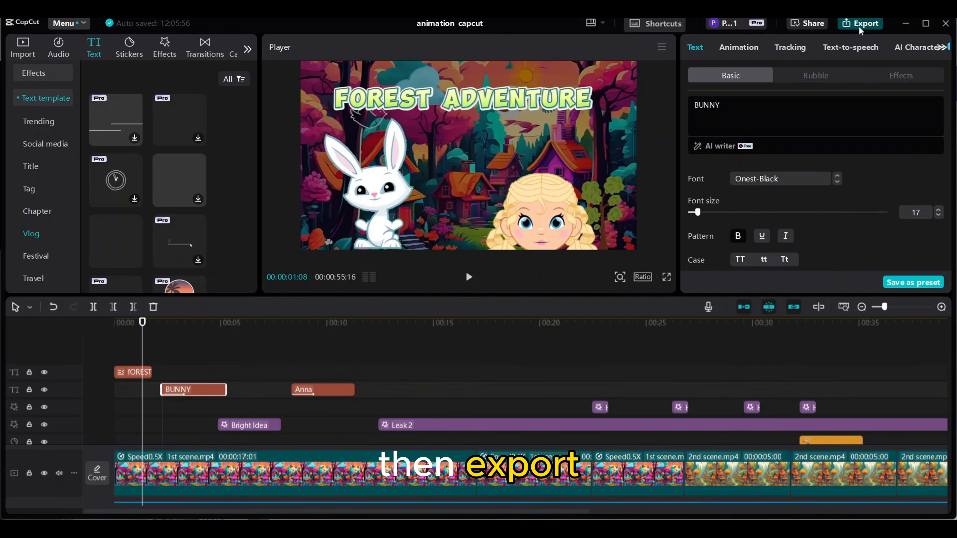
Open the export settings for the animation_capcut video.
key(ctrl+e)
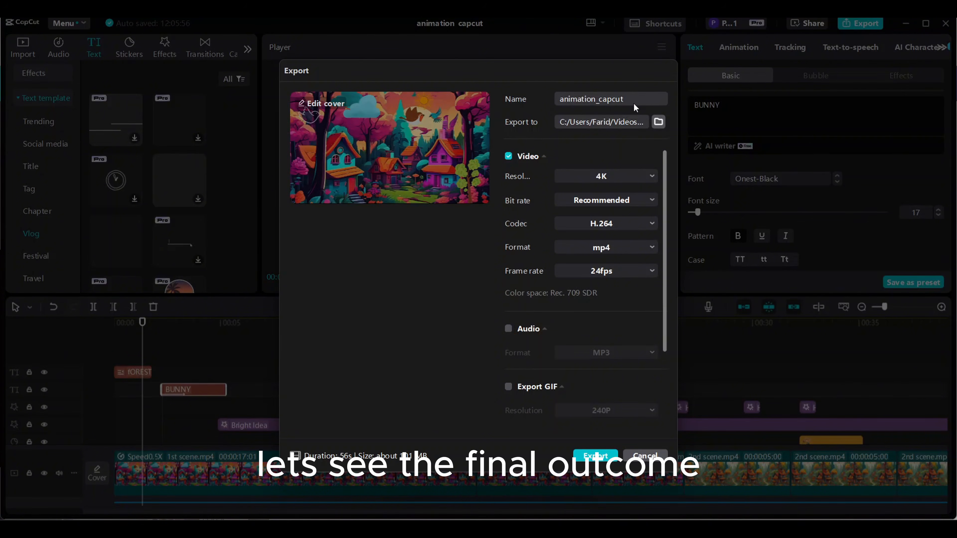